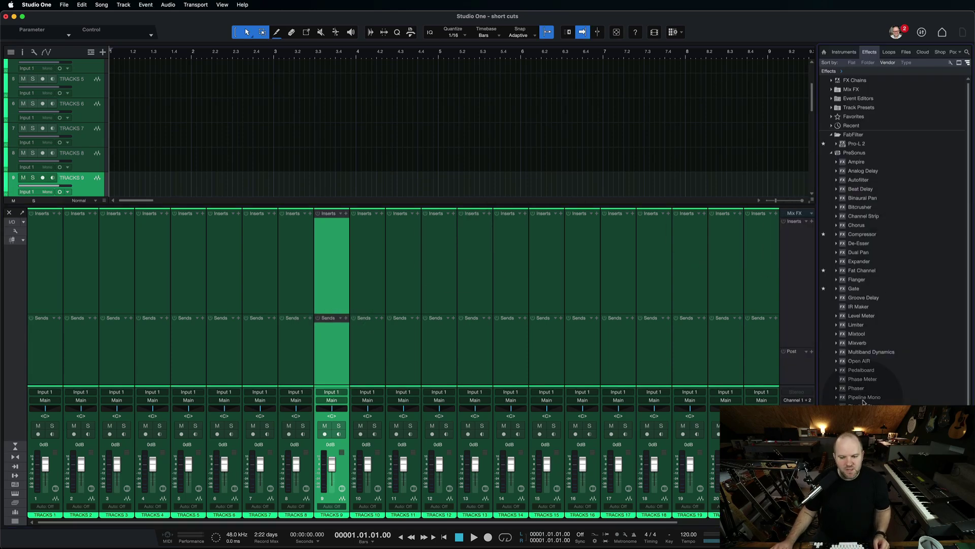
Drop a Pro EQ onto channel 10, close its editor, and remove it again
left_click_drag(795, 358, 374, 266)
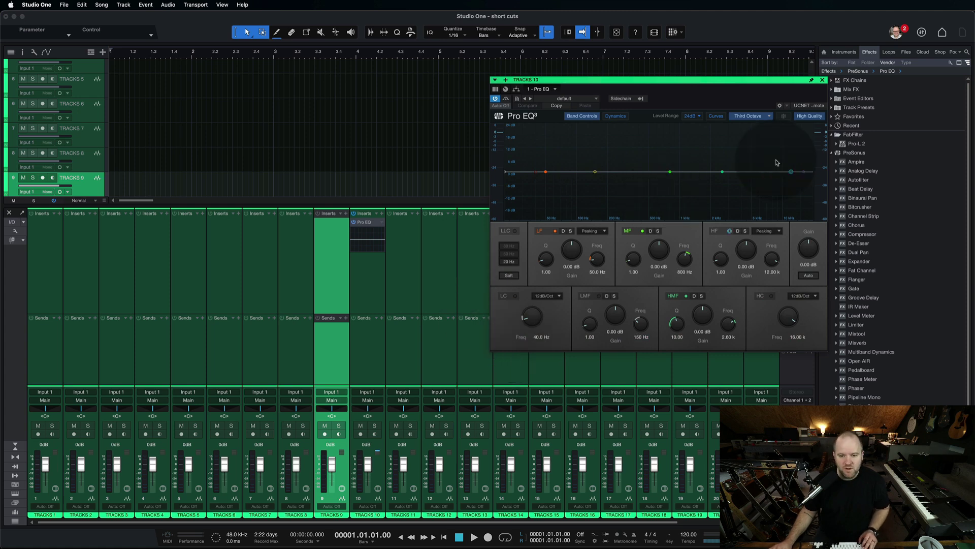
left_click(822, 80)
right_click(382, 222)
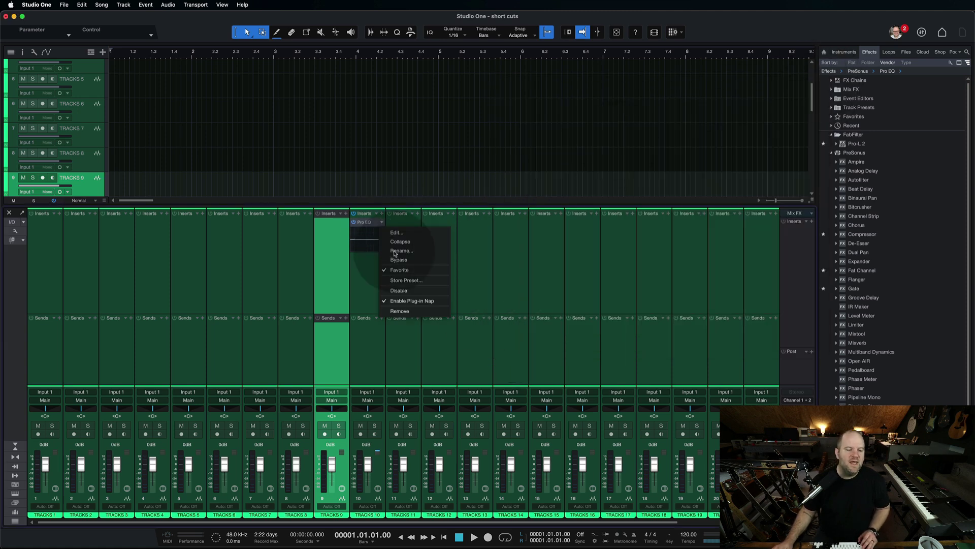
left_click(405, 308)
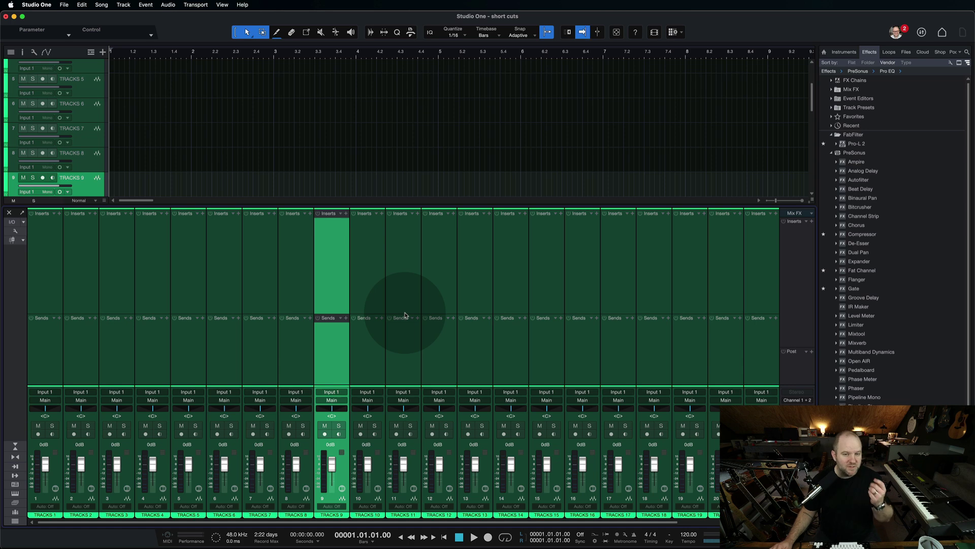
Hide the browser with F5, select channel 1, and run the macro to add Pro EQ
key("F5")
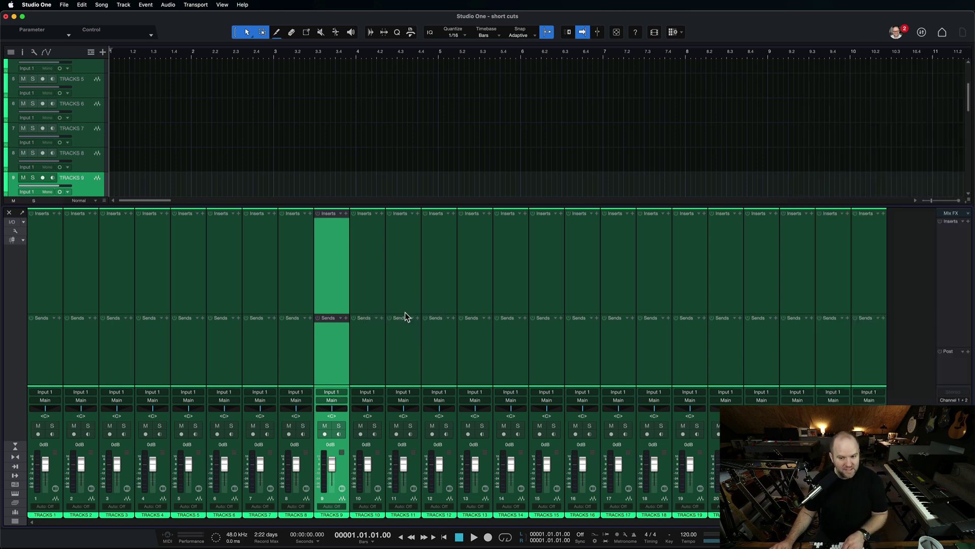
left_click(382, 285)
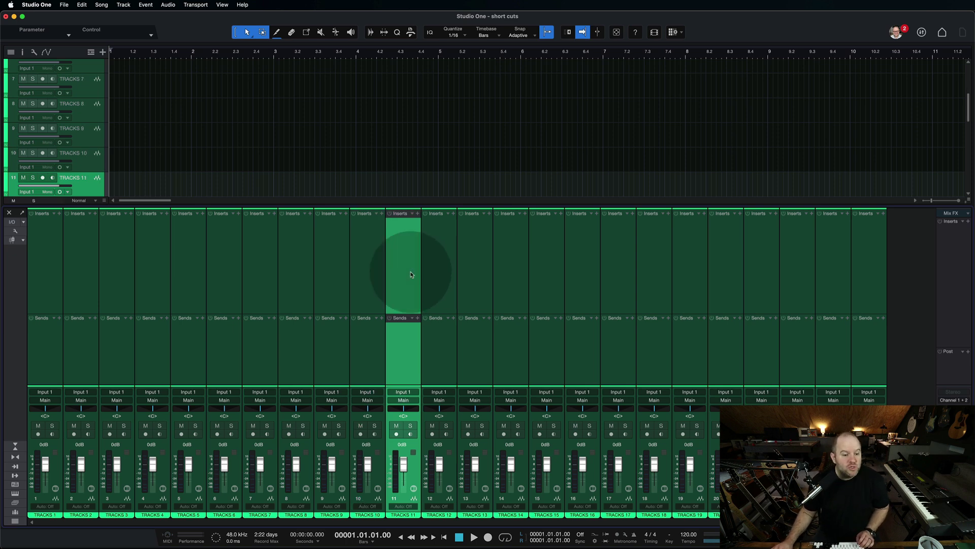
left_click(377, 276)
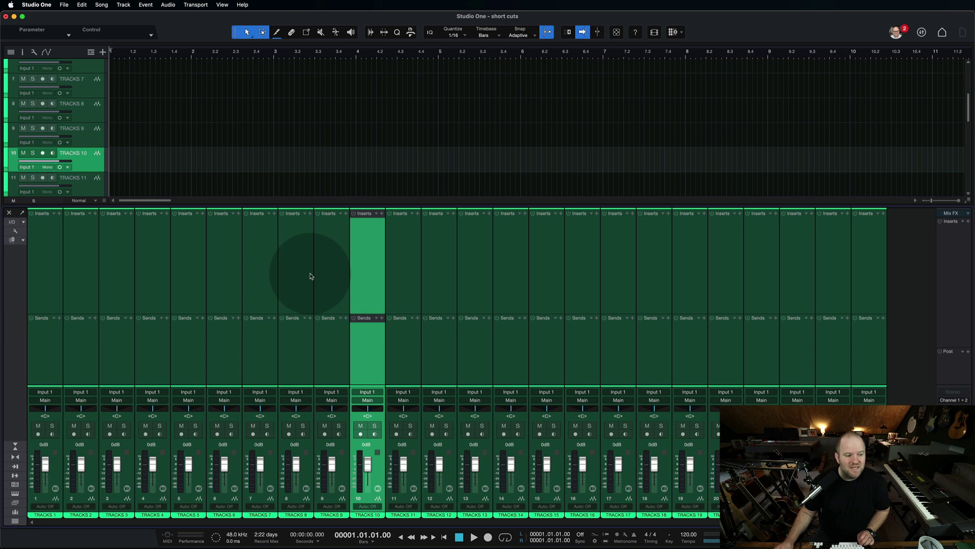
left_click(53, 258)
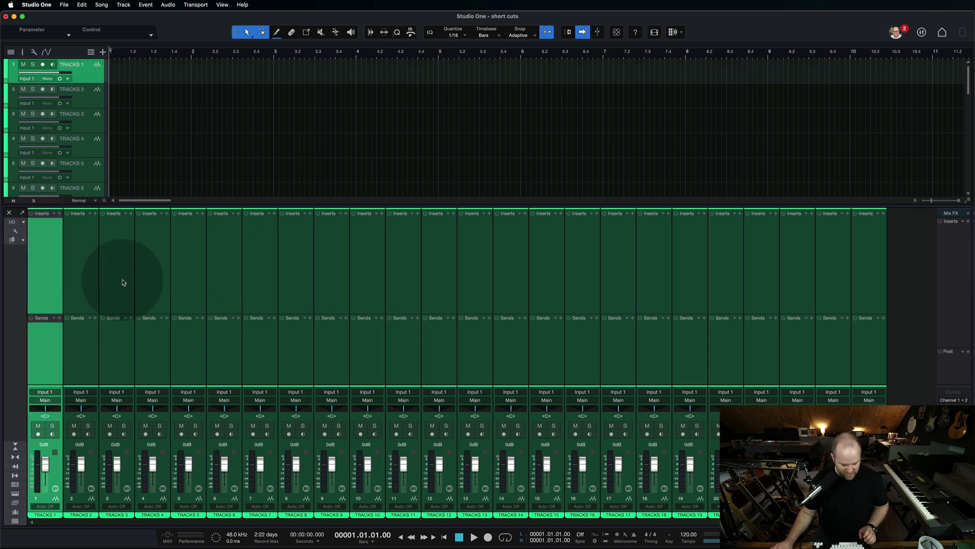
key("e")
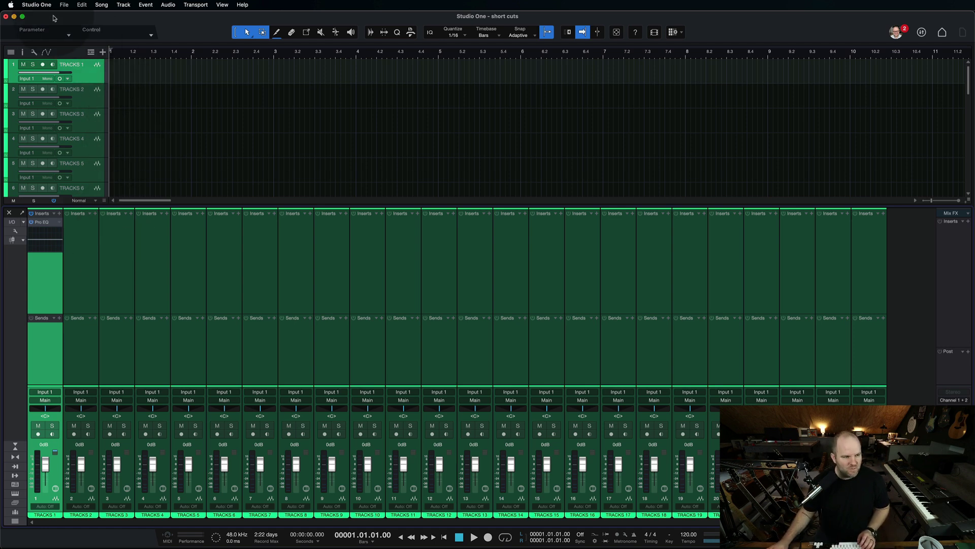
From the Start page, open the Macro Organizer, moved to the upper left and enlarged
left_click(942, 32)
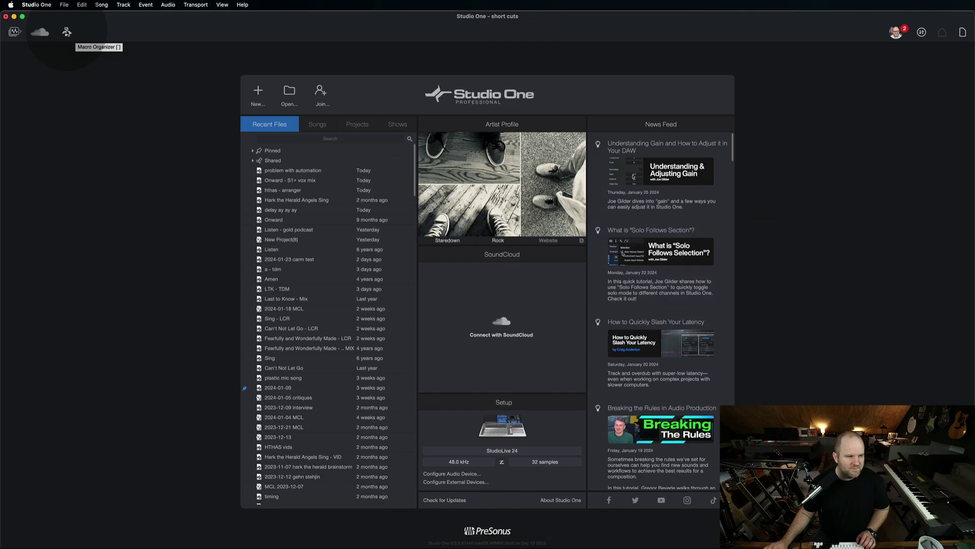
left_click(66, 31)
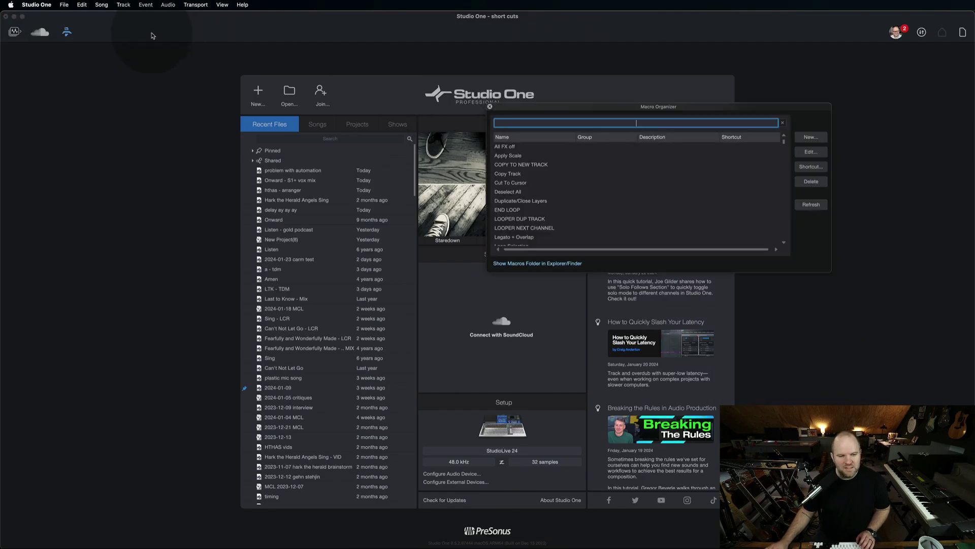
left_click_drag(679, 106, 393, 68)
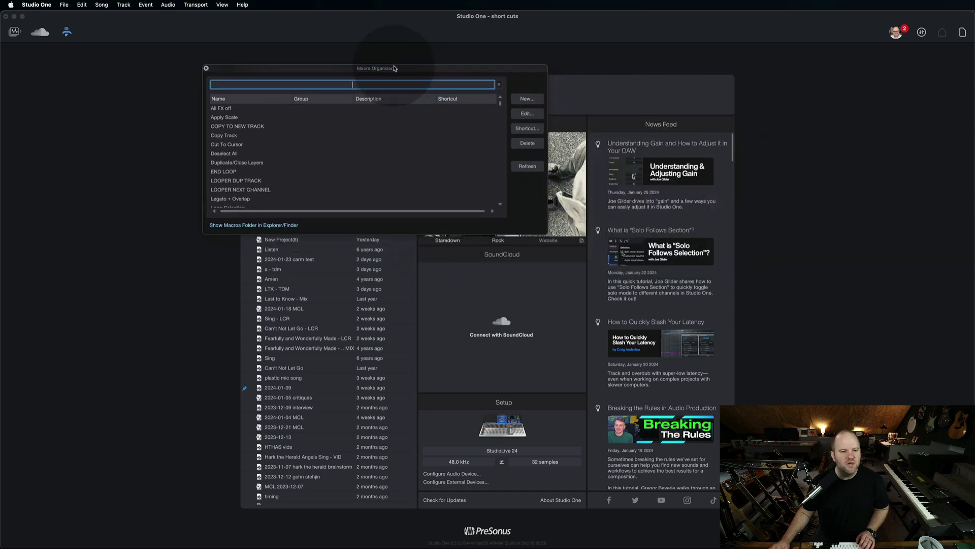
left_click_drag(537, 236, 495, 441)
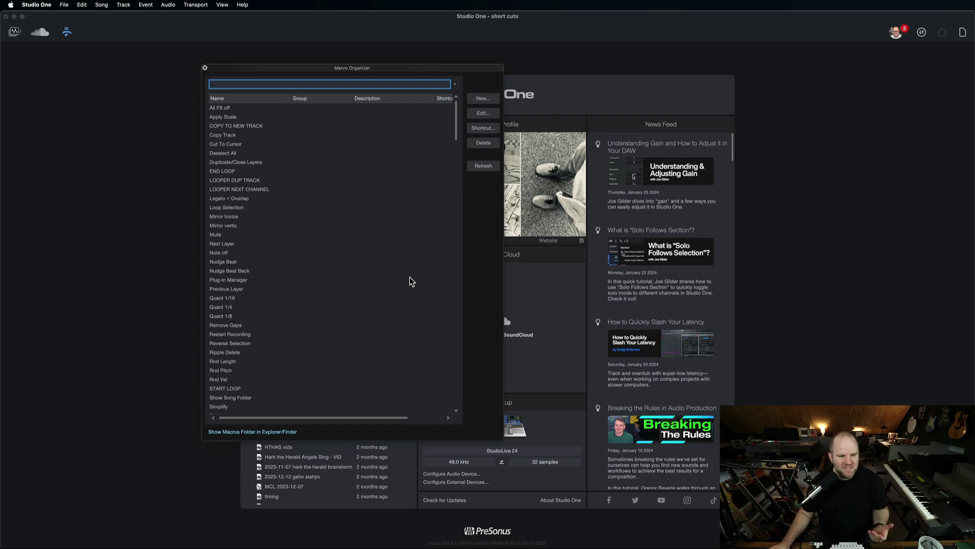
Filter the macro list by 'eq' and select the Pro EQ macro
scroll(409, 279, "down", 8)
scroll(316, 175, "up", 8)
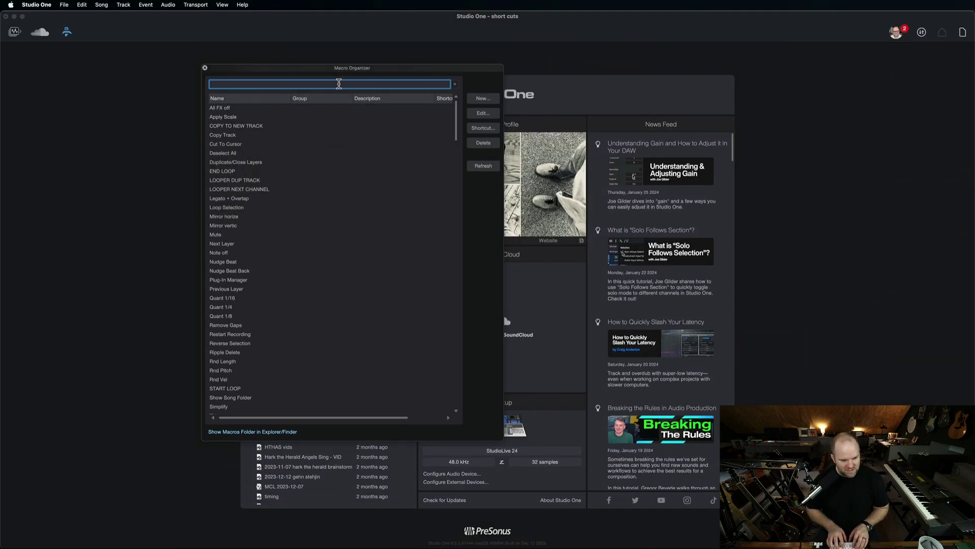
type("eq")
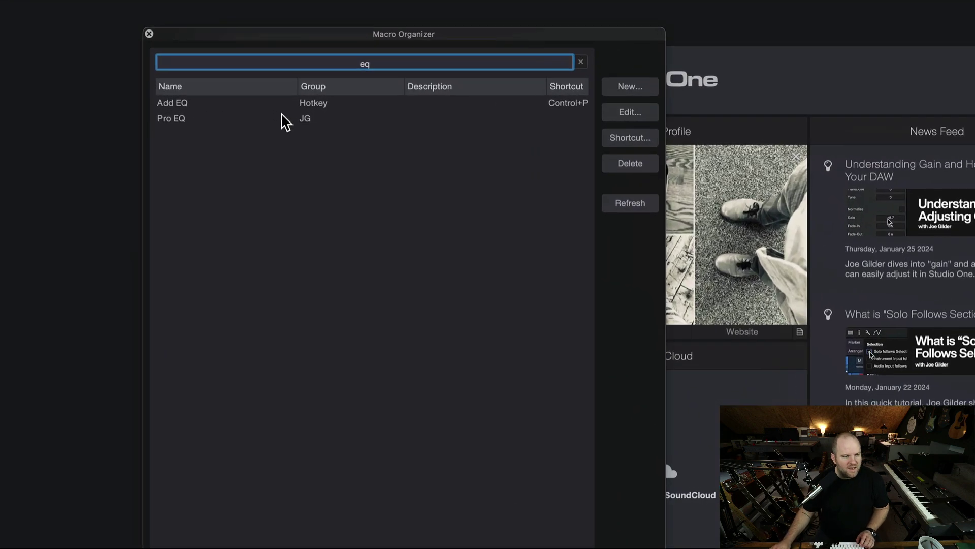
left_click(263, 116)
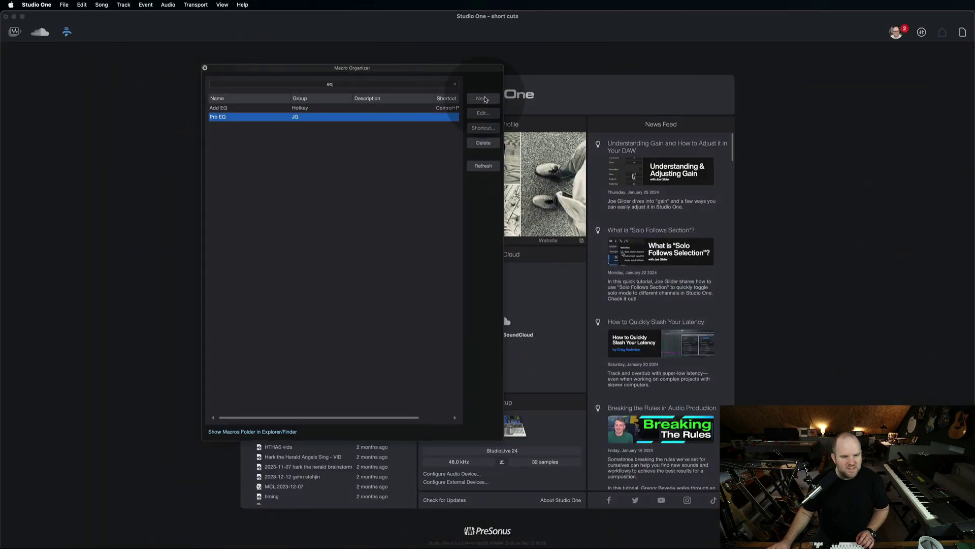
Open the Pro EQ macro in Edit Macro and browse its Add Insert and Show Channel Editor commands
left_click(483, 113)
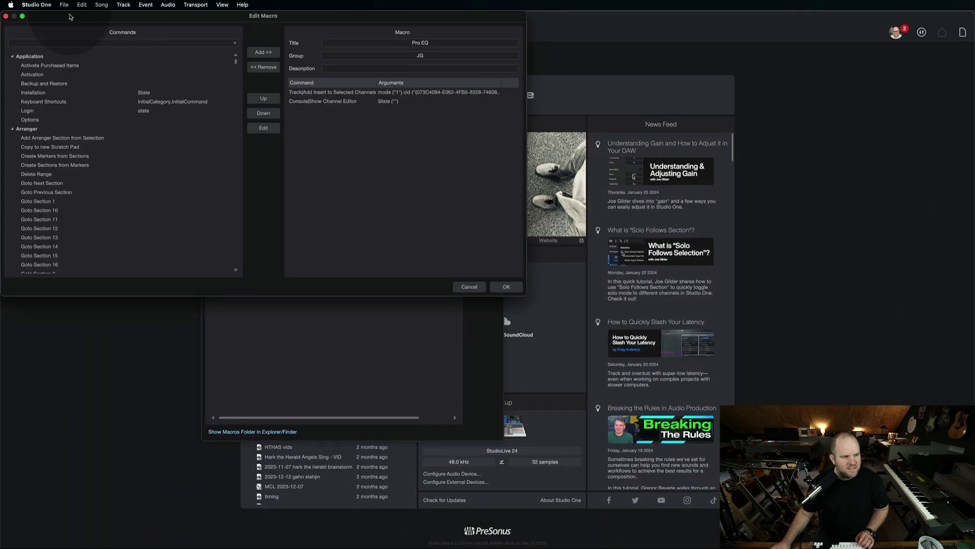
left_click_drag(70, 17, 268, 145)
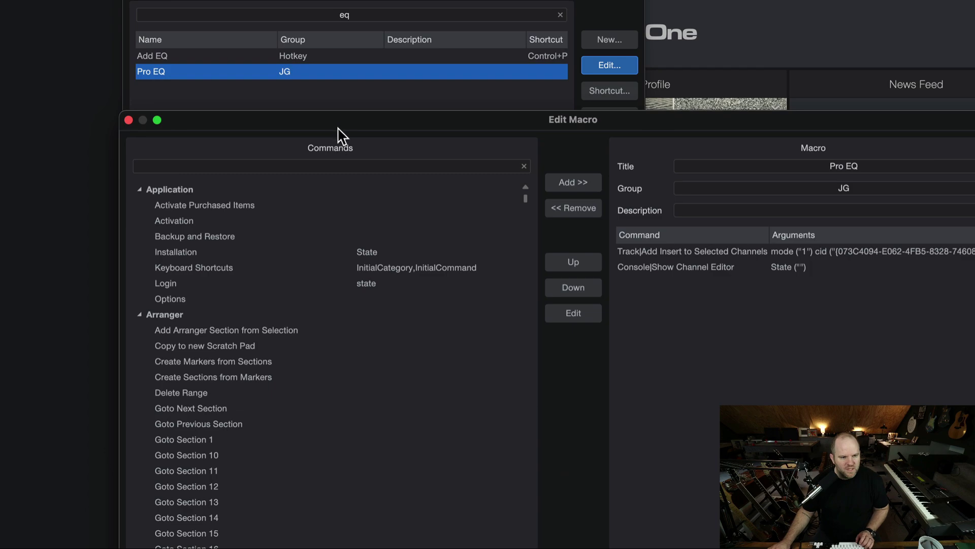
left_click_drag(339, 126, 317, 60)
scroll(275, 297, "down", 20)
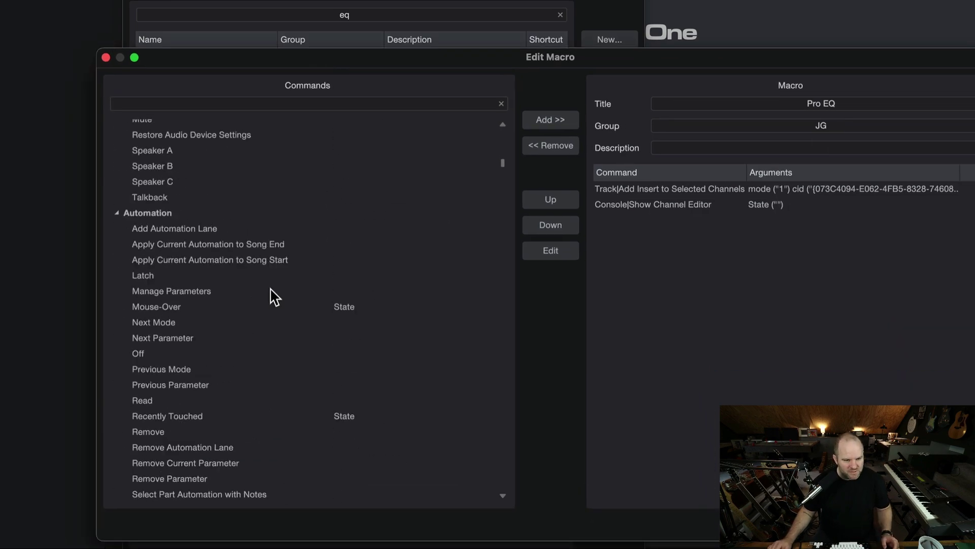
scroll(275, 298, "down", 20)
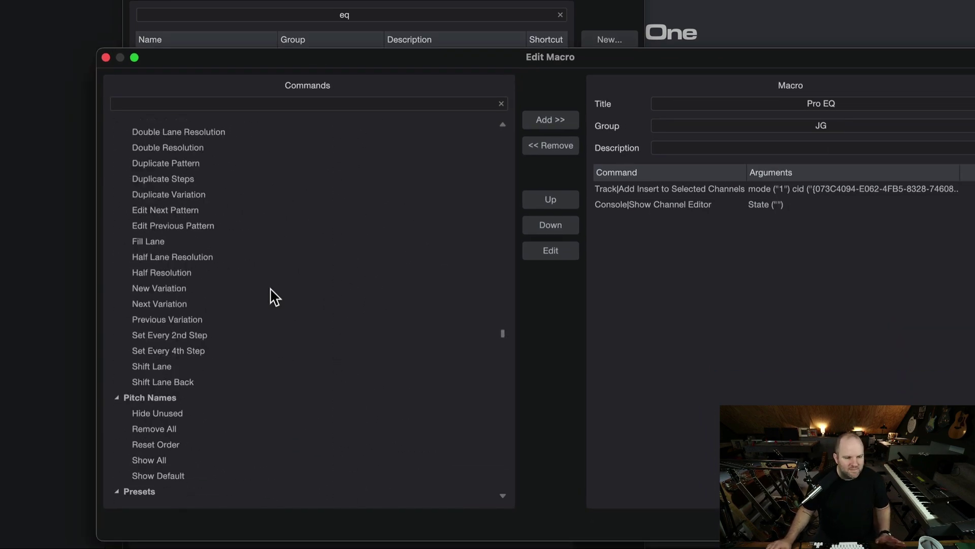
scroll(274, 297, "down", 15)
scroll(274, 297, "up", 20)
scroll(274, 297, "up", 20)
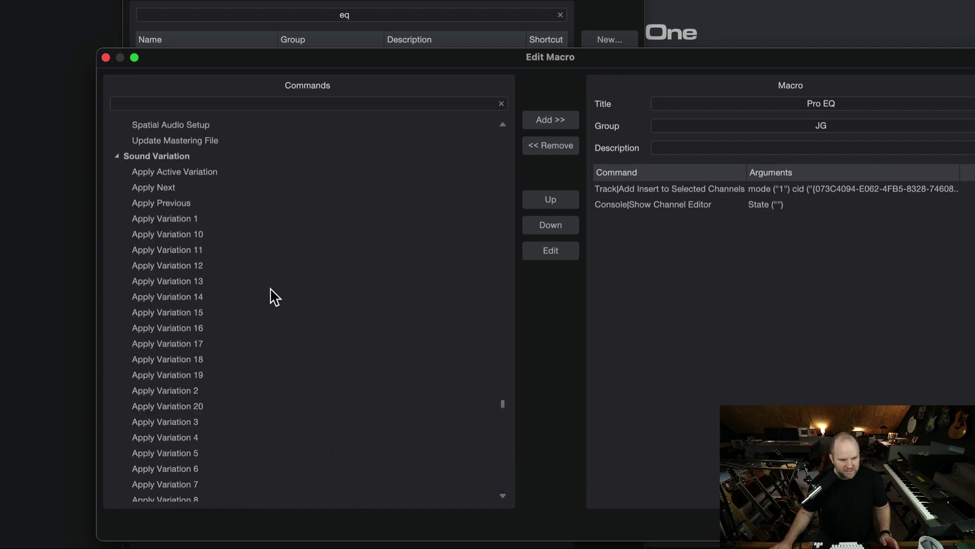
scroll(274, 298, "up", 20)
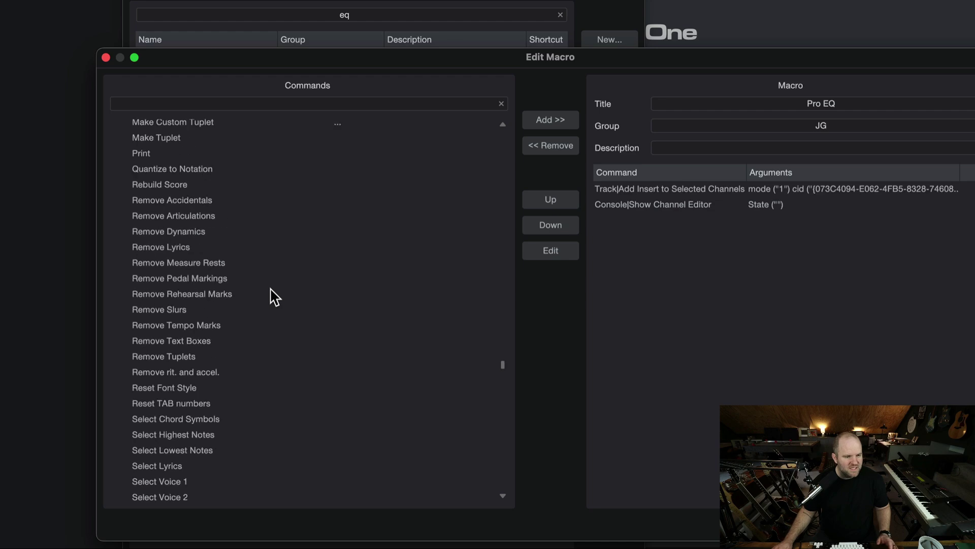
scroll(274, 297, "up", 20)
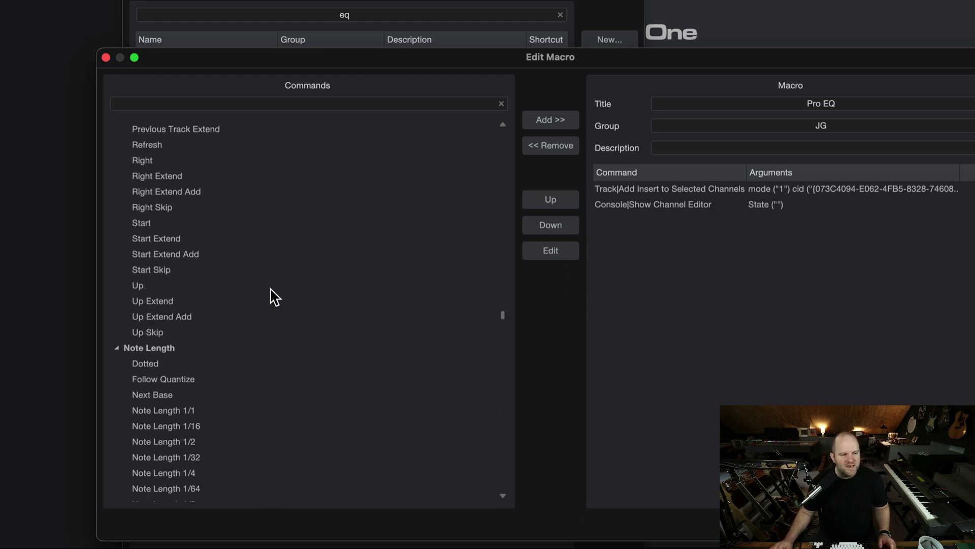
scroll(275, 297, "up", 20)
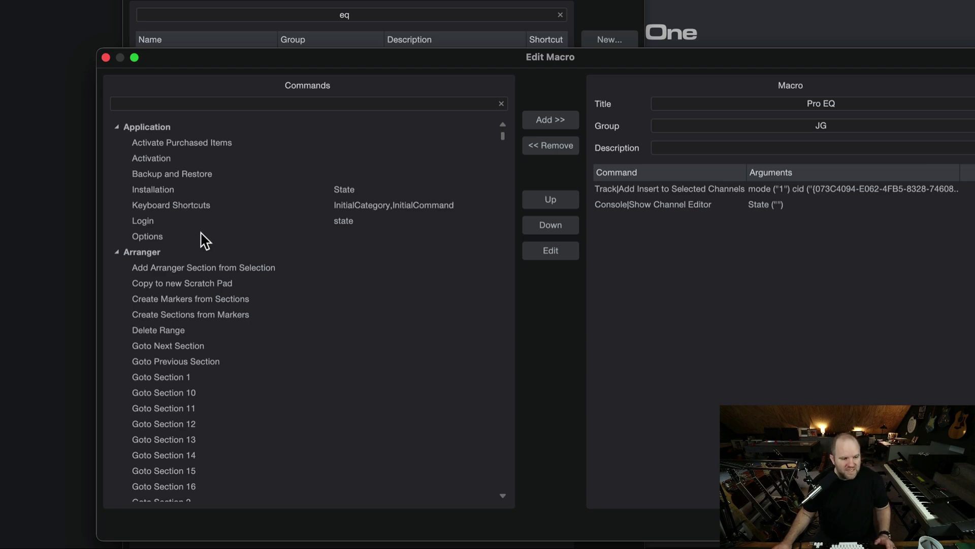
scroll(204, 239, "down", 20)
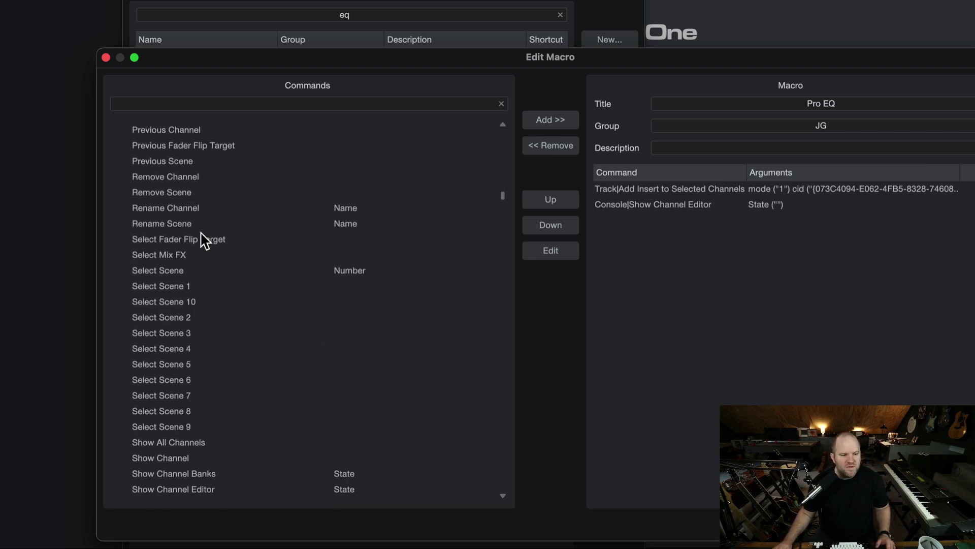
scroll(203, 240, "down", 20)
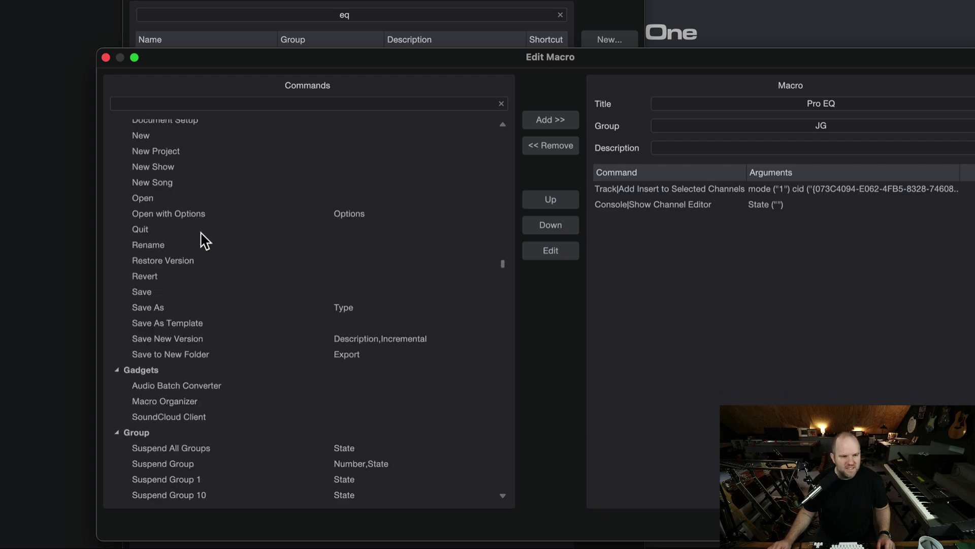
scroll(204, 241, "down", 20)
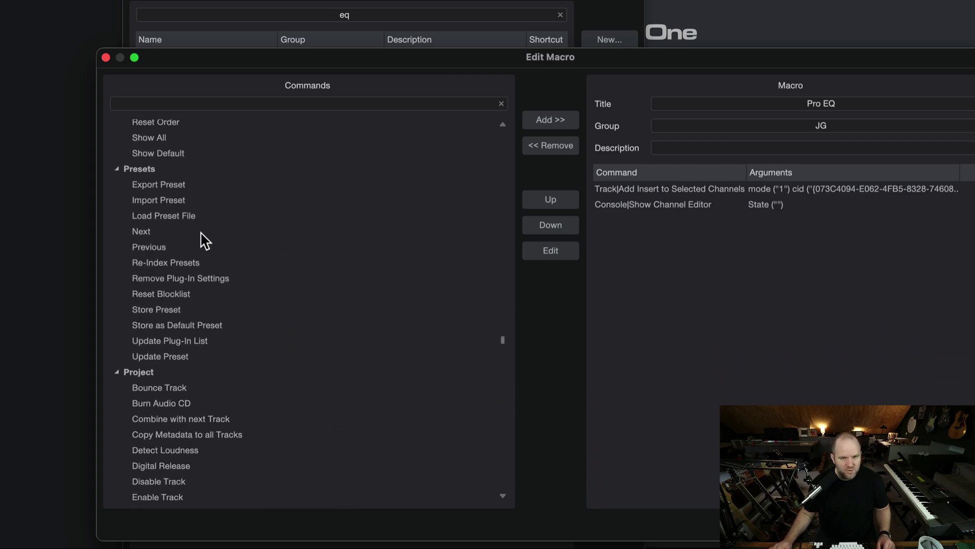
scroll(204, 240, "down", 20)
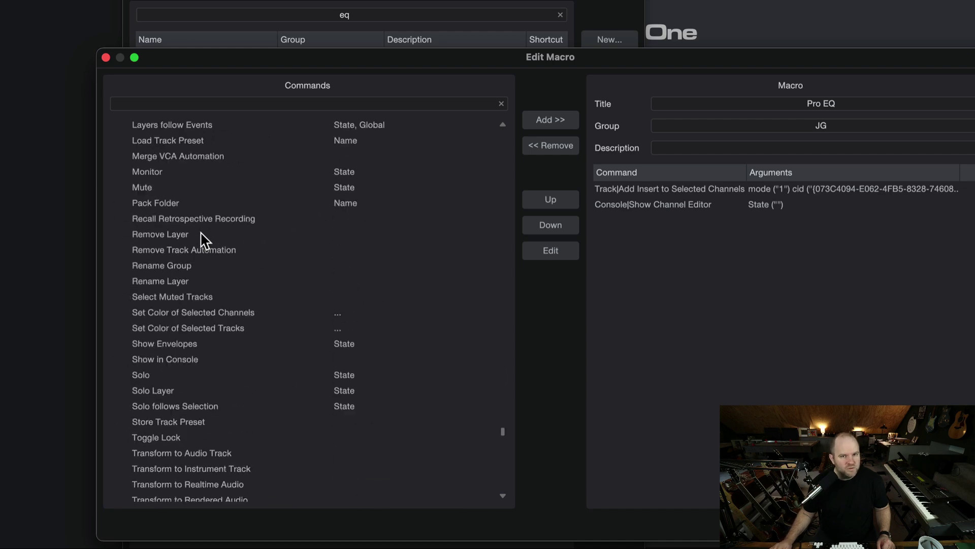
scroll(204, 240, "down", 20)
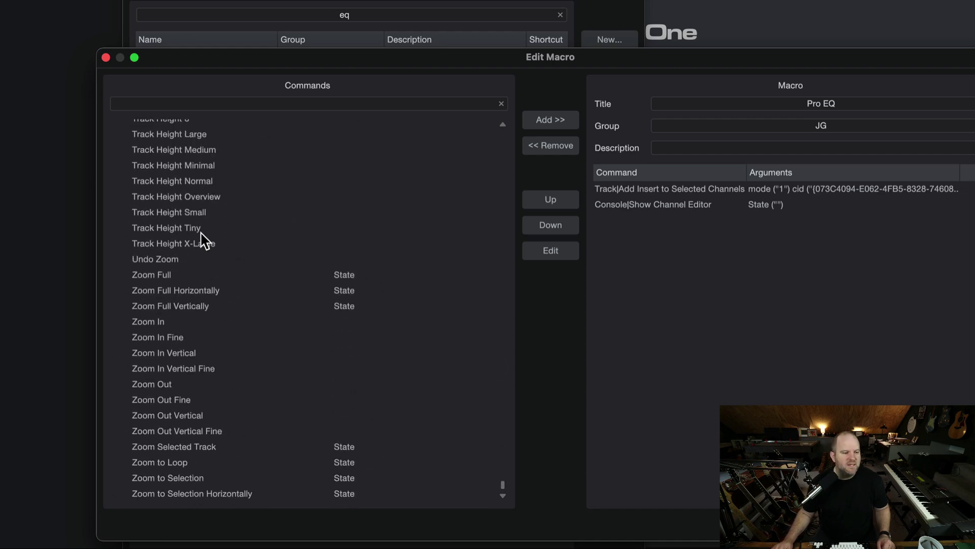
scroll(218, 279, "up", 20)
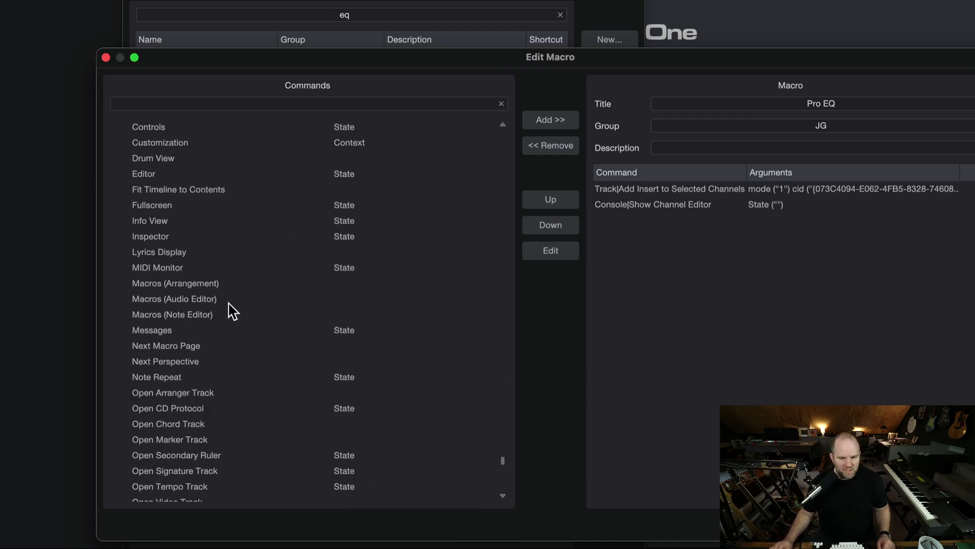
scroll(230, 309, "up", 20)
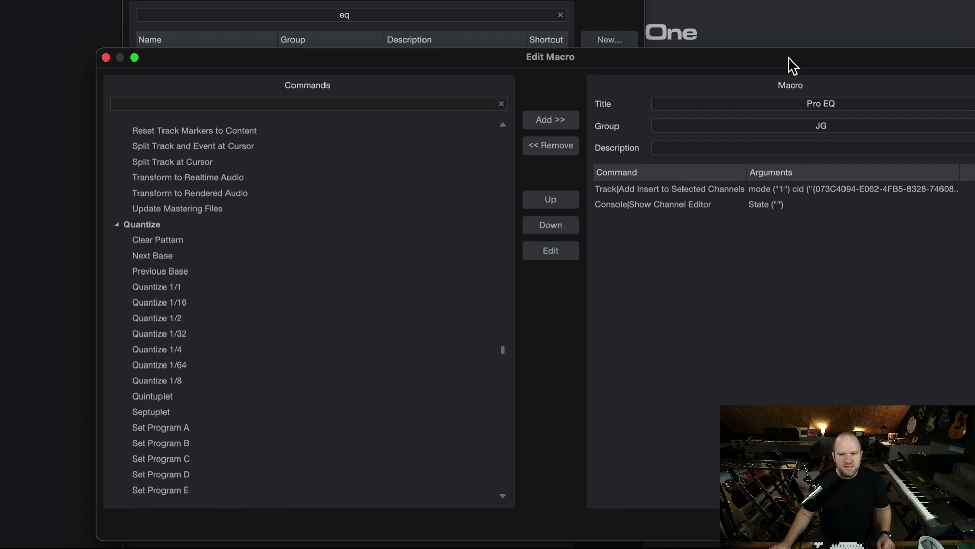
Retitle the macro '1 - Pro EQ' and check its Add Insert and Show Channel Editor steps
left_click(826, 104)
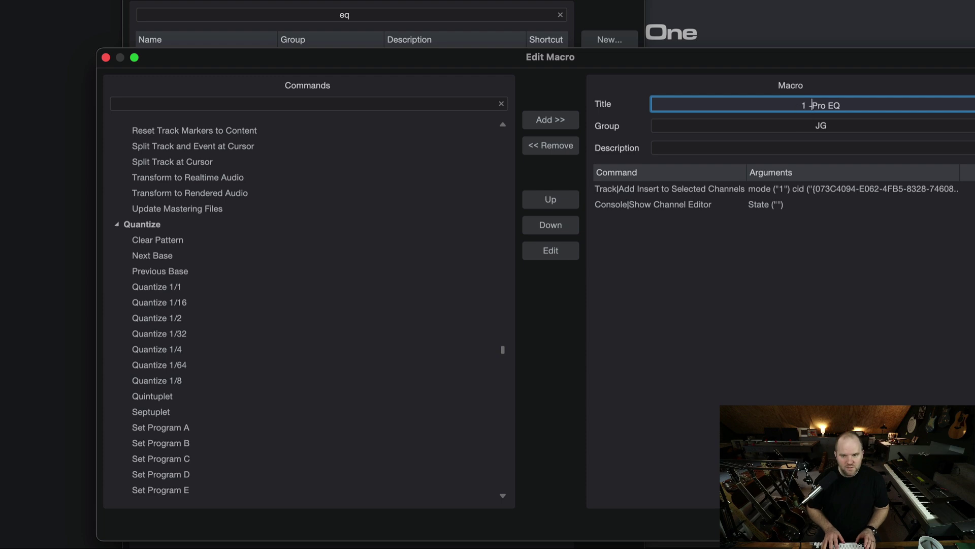
left_click(791, 124)
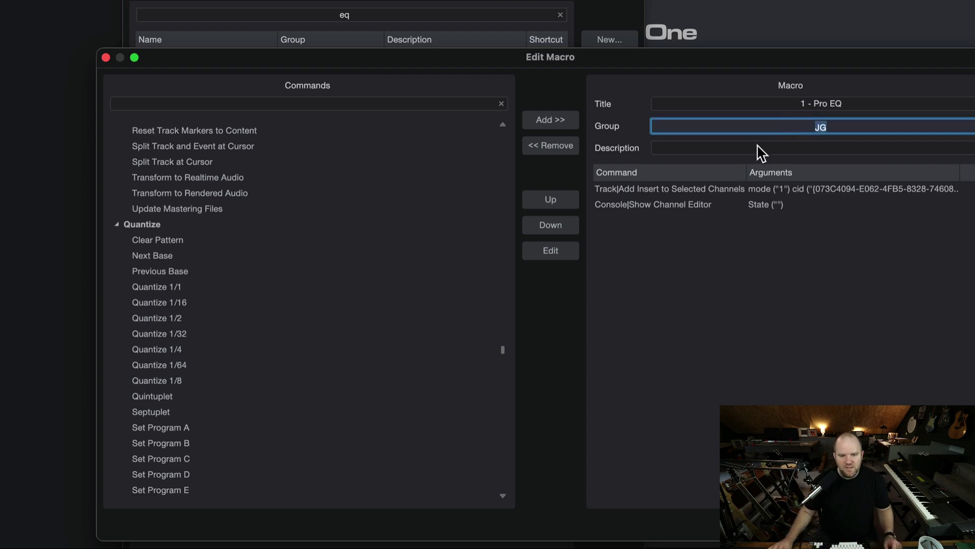
left_click(647, 191)
left_click(658, 206)
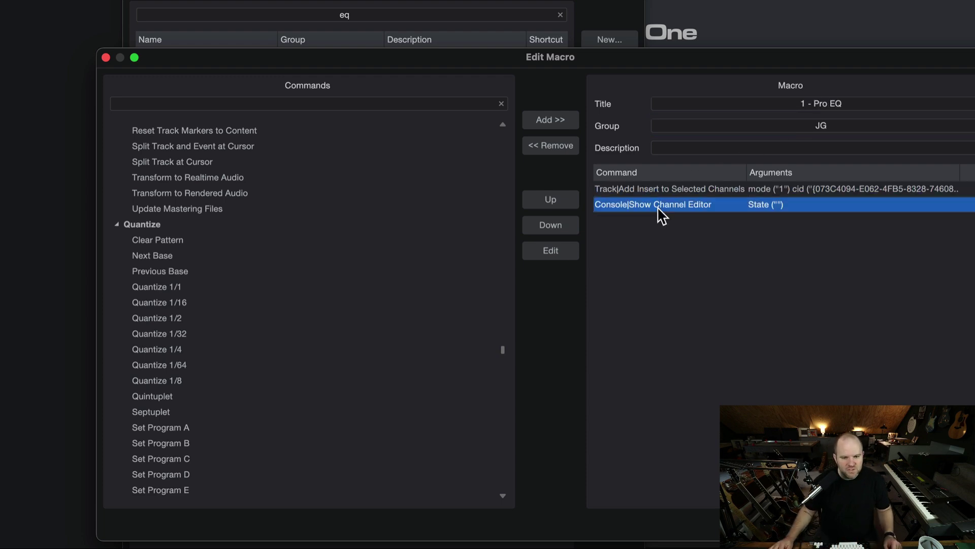
left_click(630, 191)
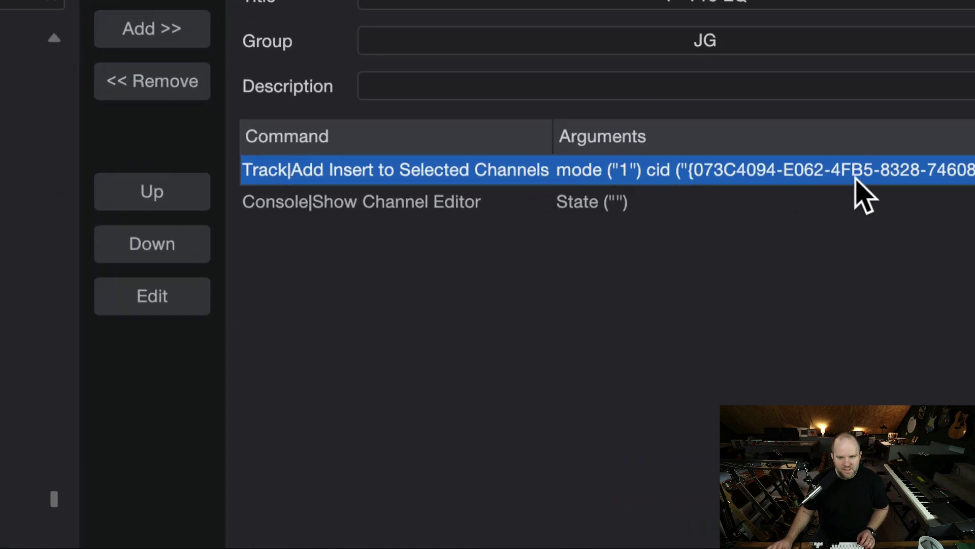
Inspect the Show Channel Editor step's arguments without changes, then save the macro
left_click(333, 203)
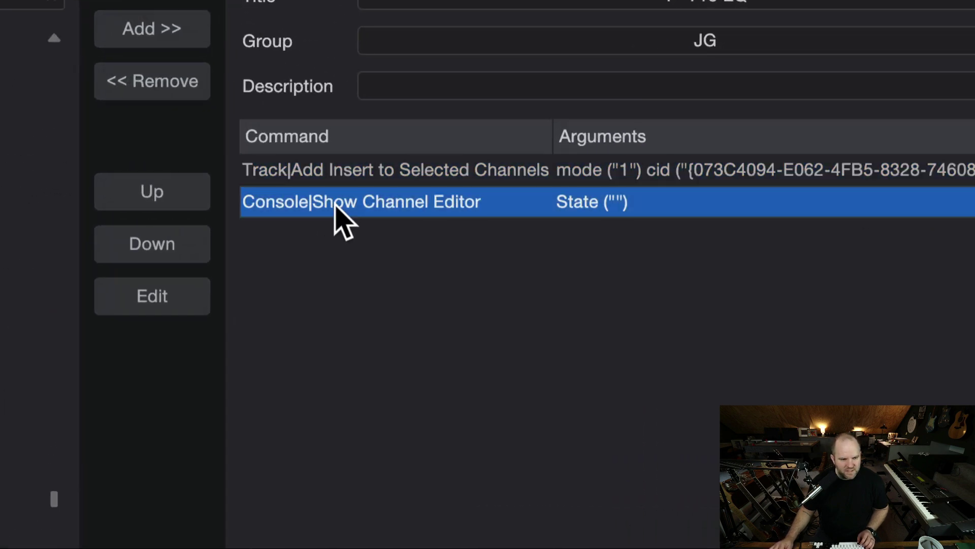
left_click(393, 210)
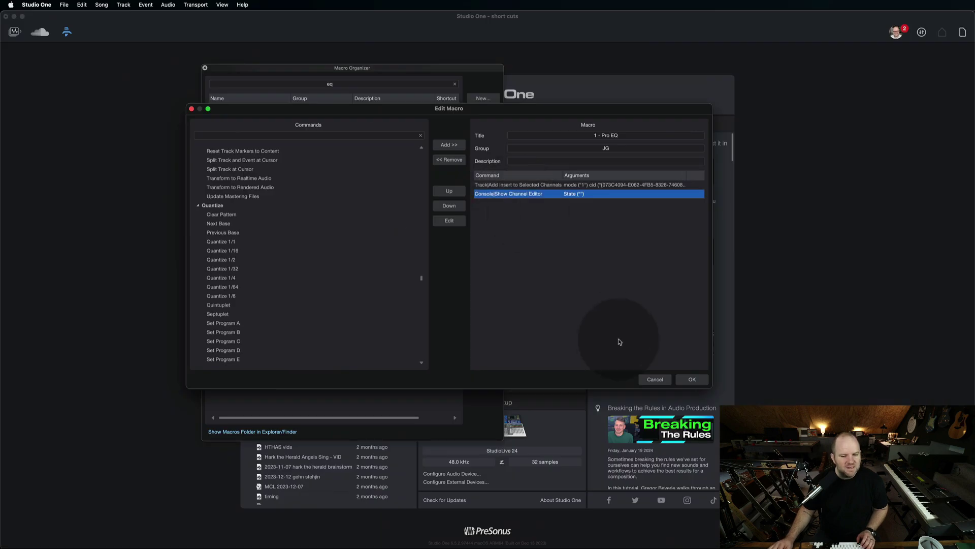
double_click(570, 195)
left_click(654, 181)
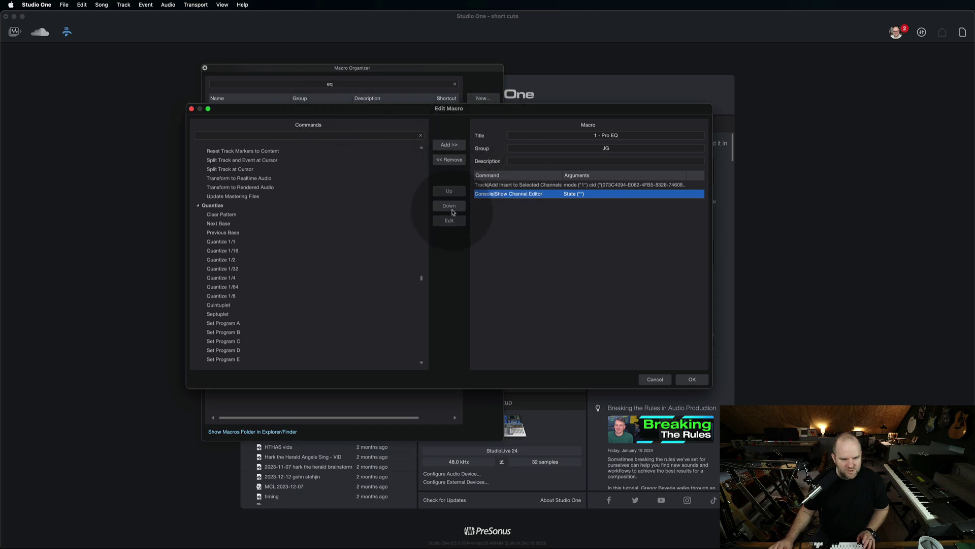
left_click(692, 379)
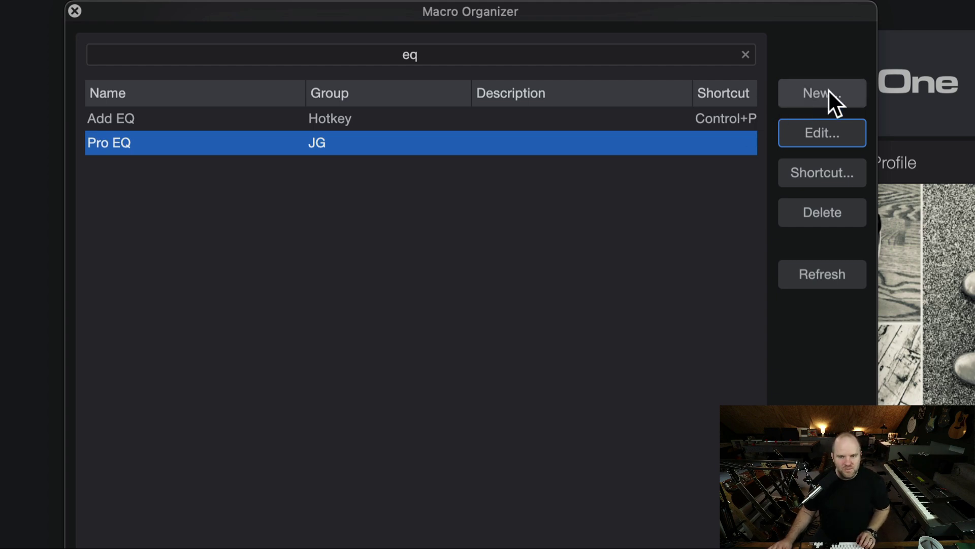
Create a new macro and type its title, '2 - Compres', for the compressor
left_click(821, 99)
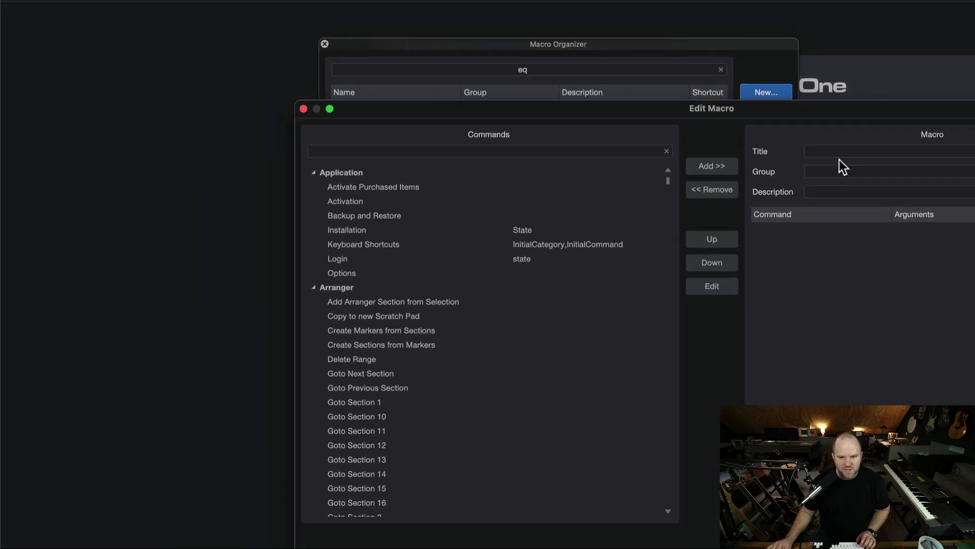
left_click(841, 151)
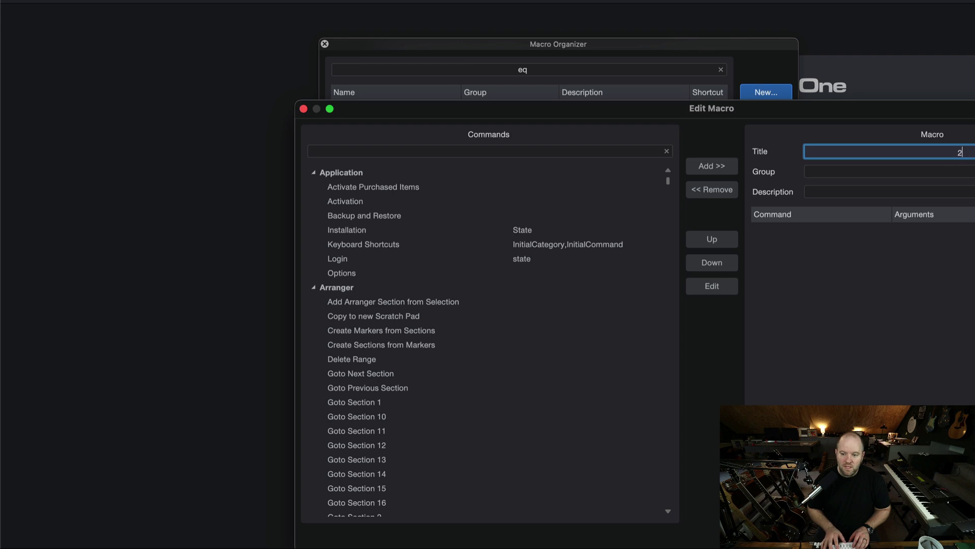
type("2 - Compres")
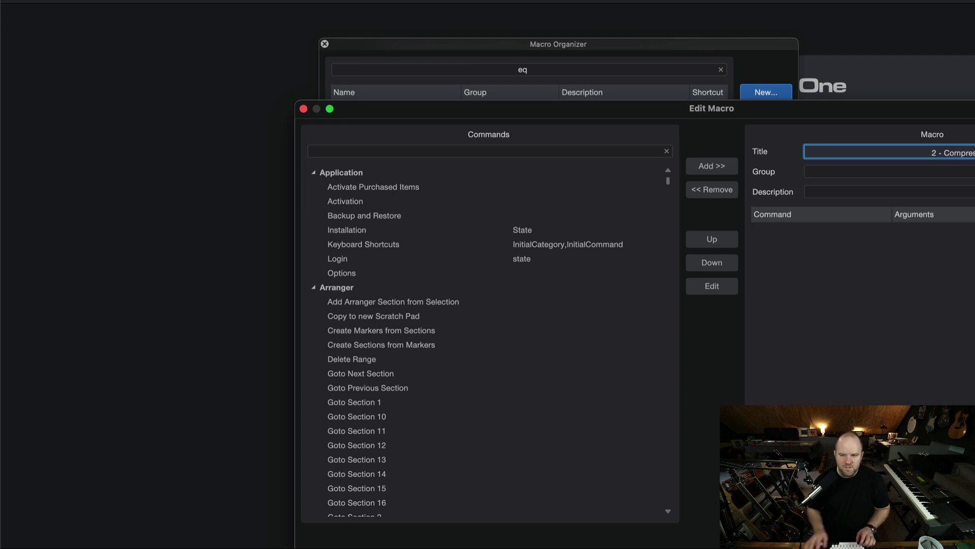
left_click(910, 171)
Set the macro's group to JG and filter the available commands by 'insert'
type("JG")
key("Tab")
left_click(399, 153)
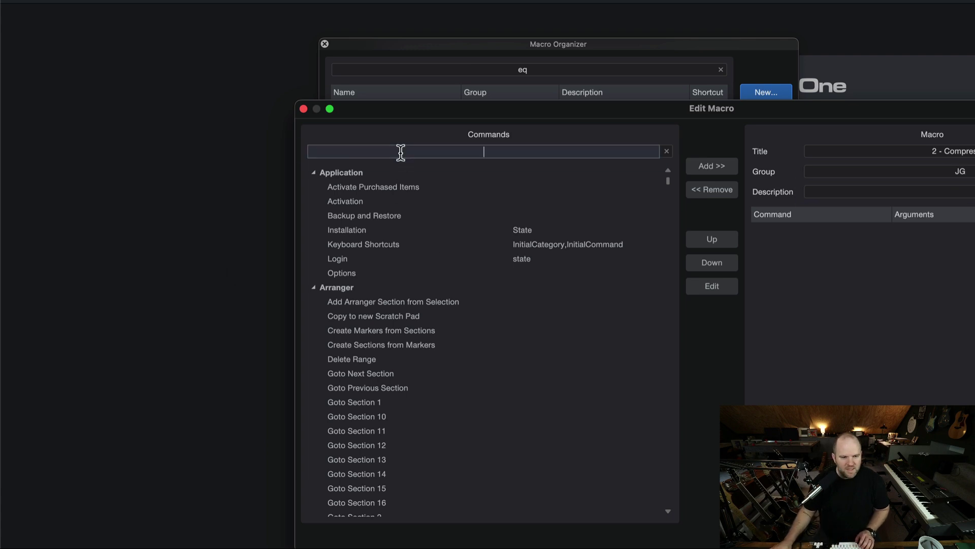
type("insert")
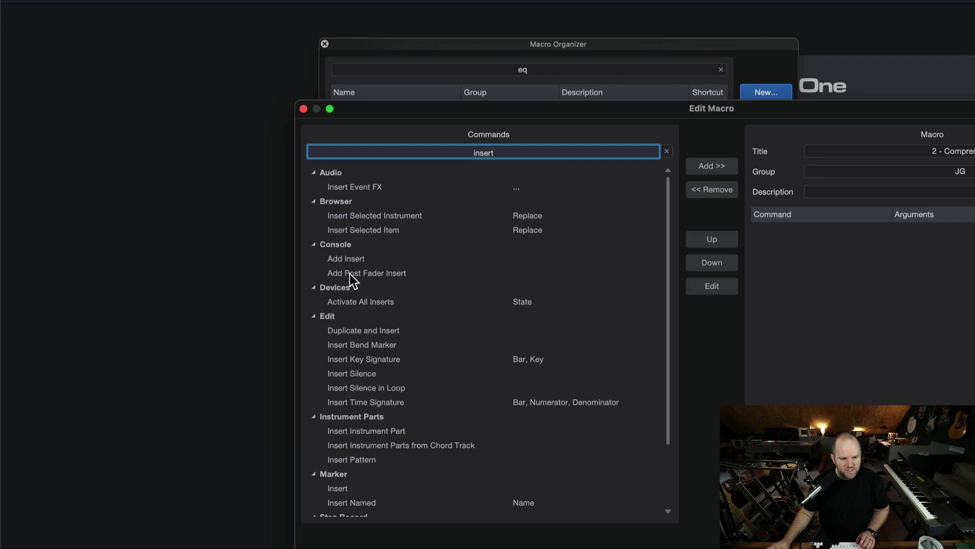
Add Console Add Insert, find it has no arguments, and remove it again
left_click(358, 258)
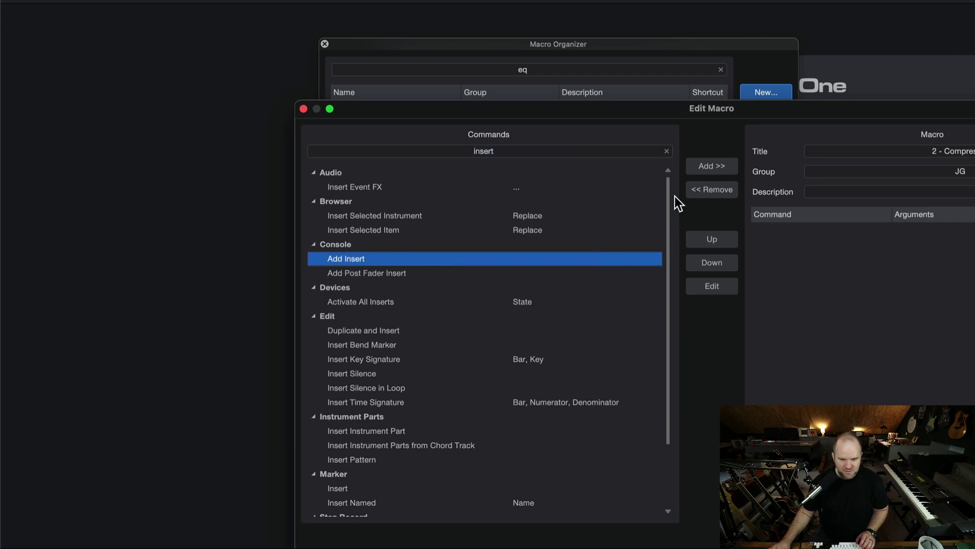
left_click(709, 170)
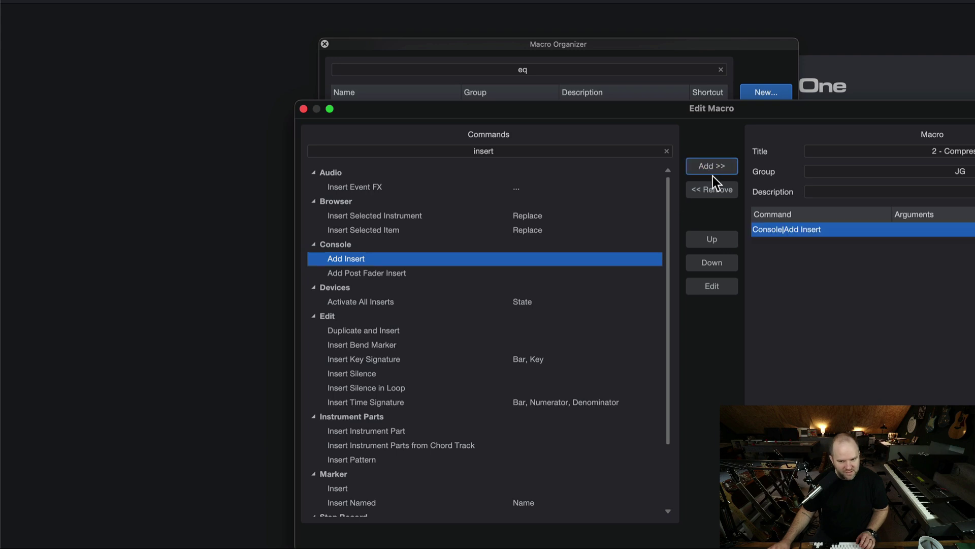
double_click(821, 231)
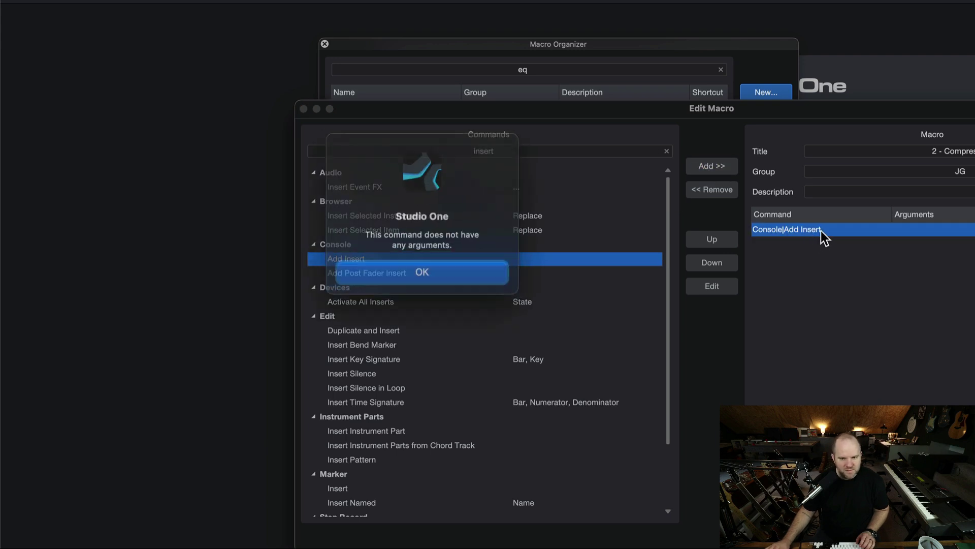
left_click(437, 262)
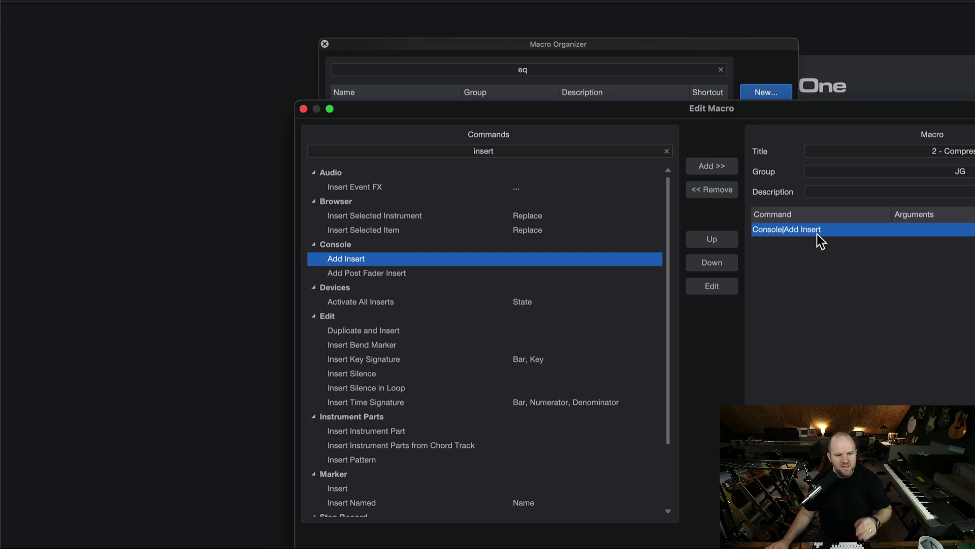
left_click(724, 193)
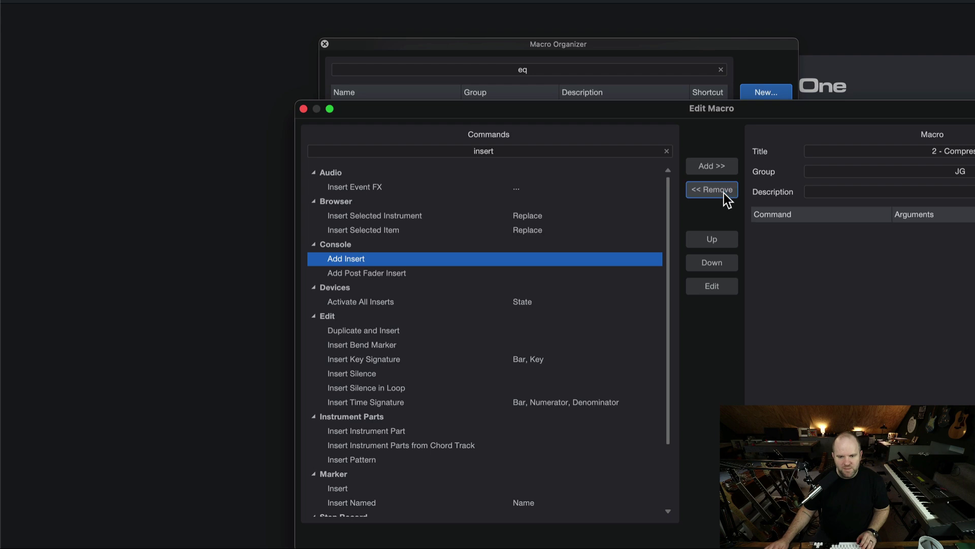
double_click(437, 150)
scroll(434, 294, "down", 3)
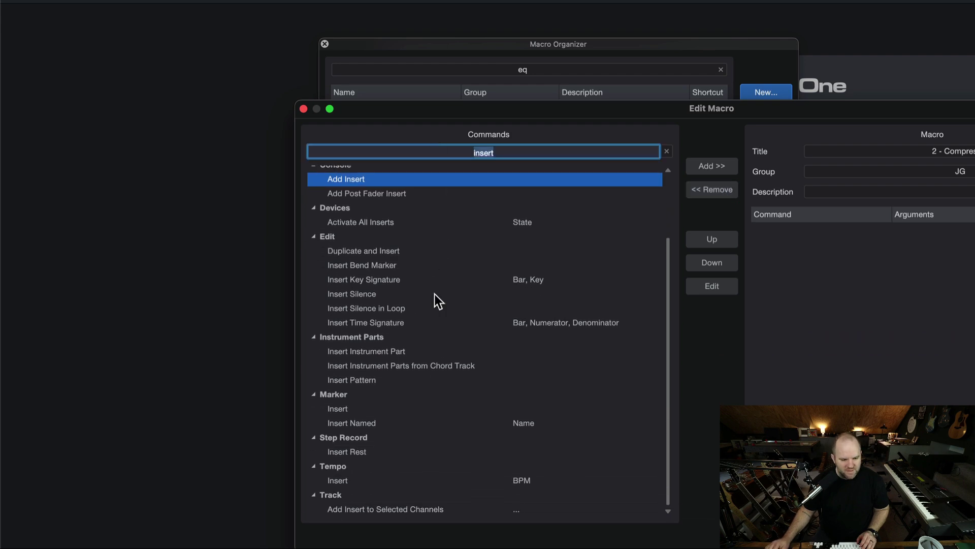
Add the Add Insert to Selected Channels step and open its settings, keeping No Preset
left_click(396, 510)
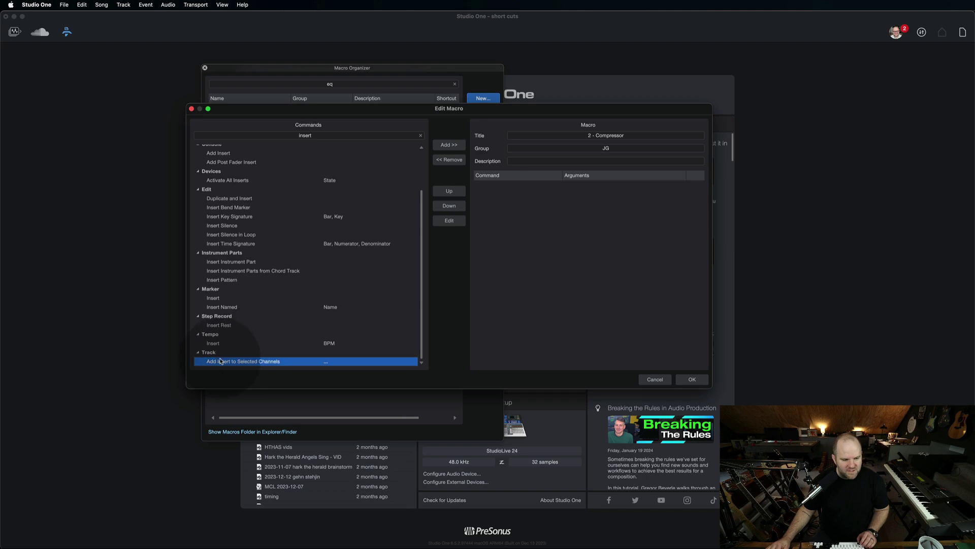
double_click(221, 362)
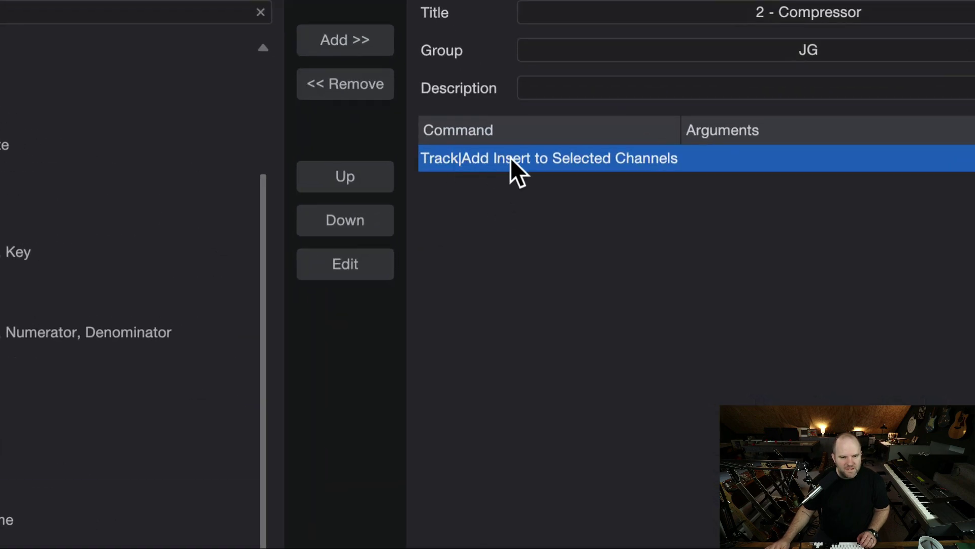
double_click(598, 157)
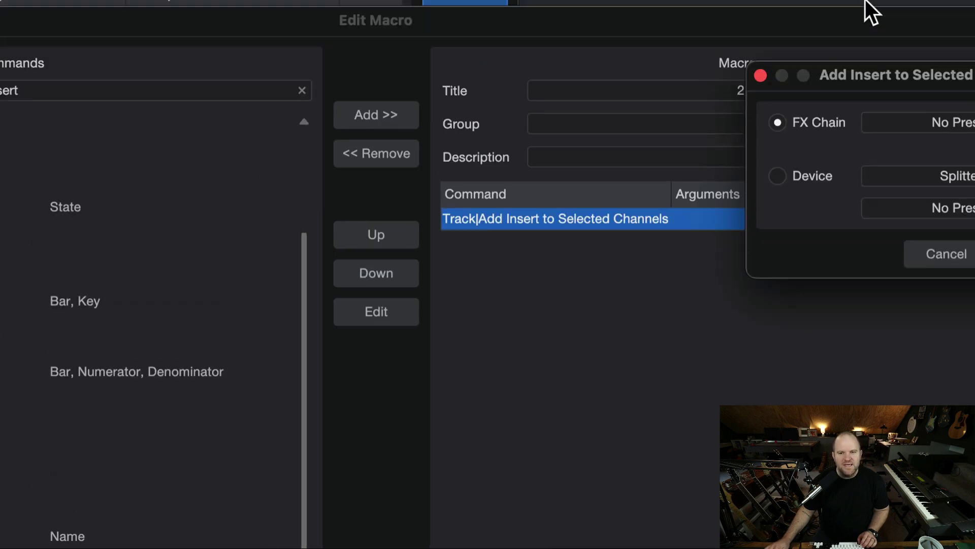
left_click_drag(895, 64, 492, 88)
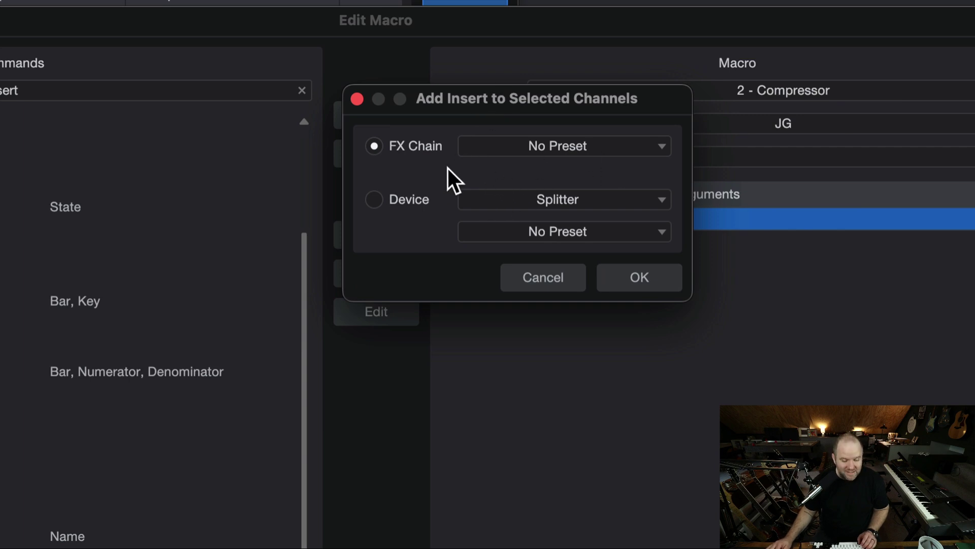
left_click(512, 142)
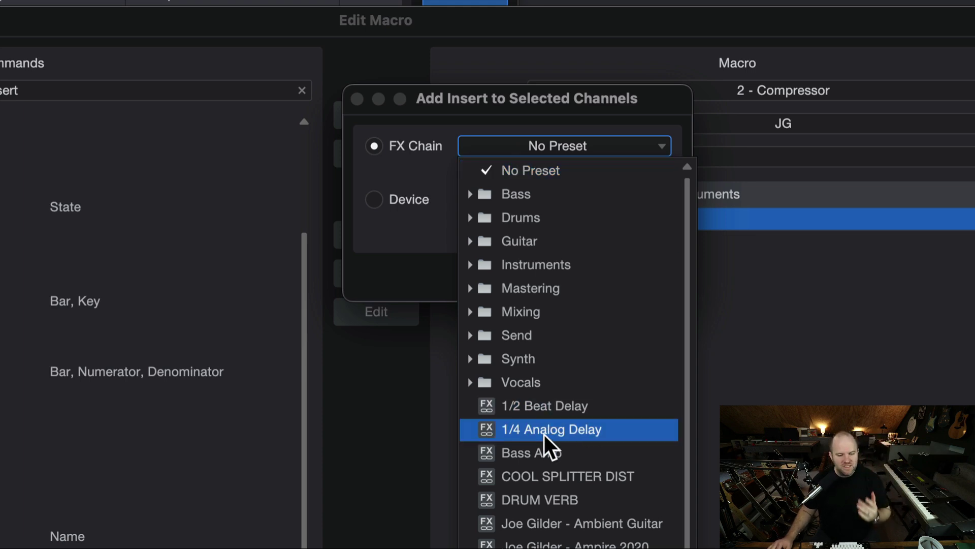
scroll(554, 470, "down", 3)
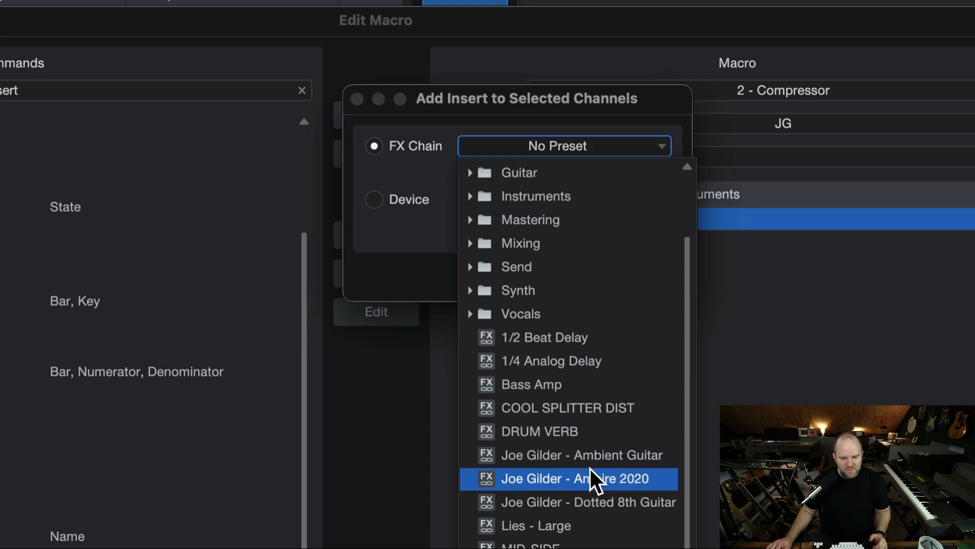
scroll(581, 461, "up", 3)
left_click(418, 167)
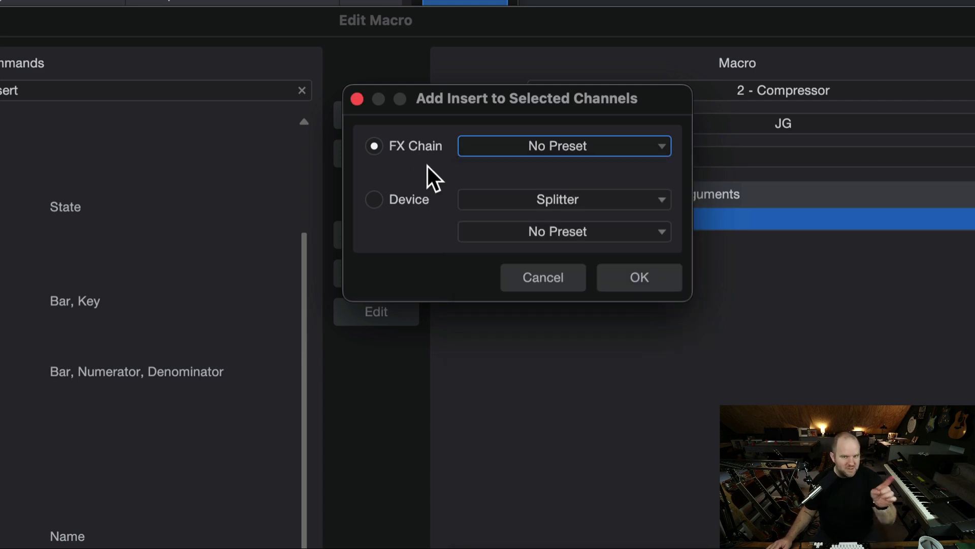
Set the insert to the Compressor device with No Preset and confirm
left_click(408, 203)
left_click(499, 208)
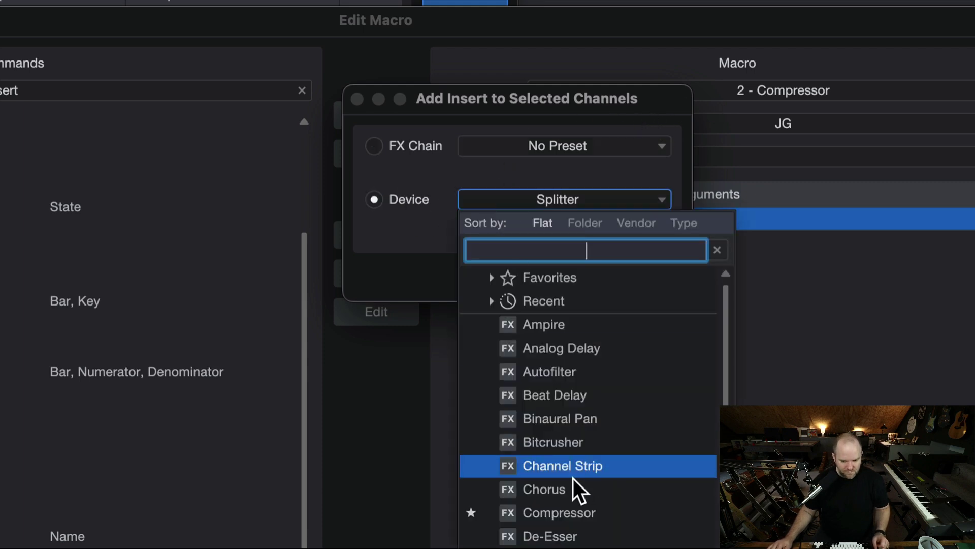
left_click(559, 513)
left_click(570, 232)
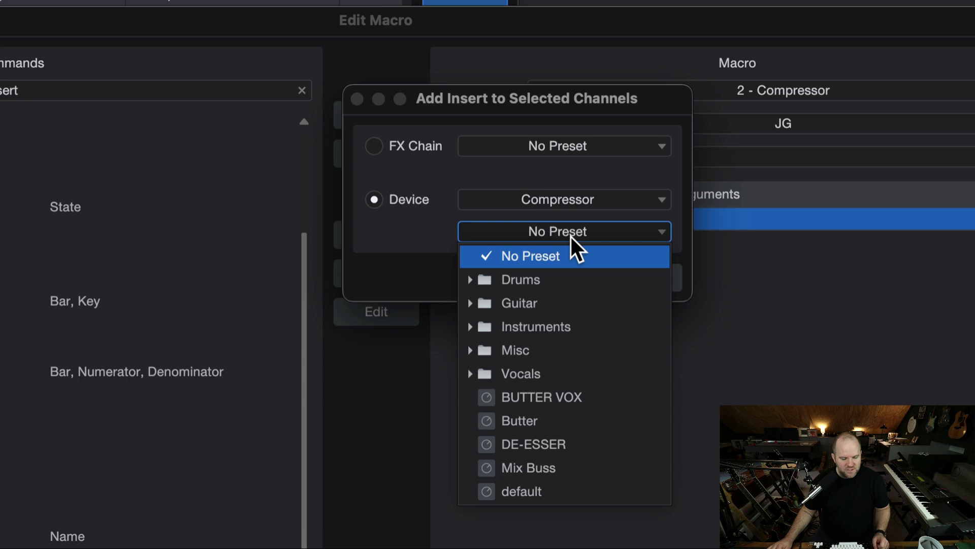
left_click(434, 233)
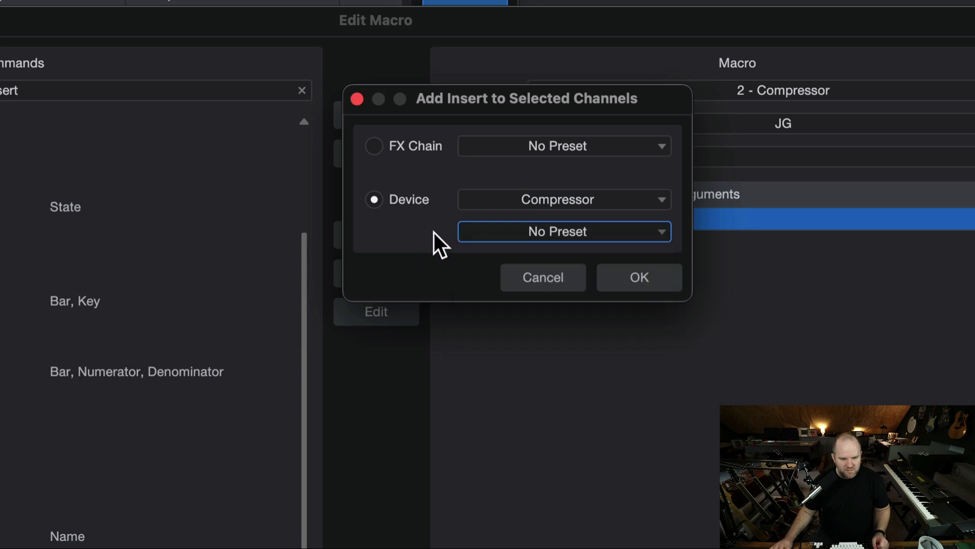
left_click(638, 277)
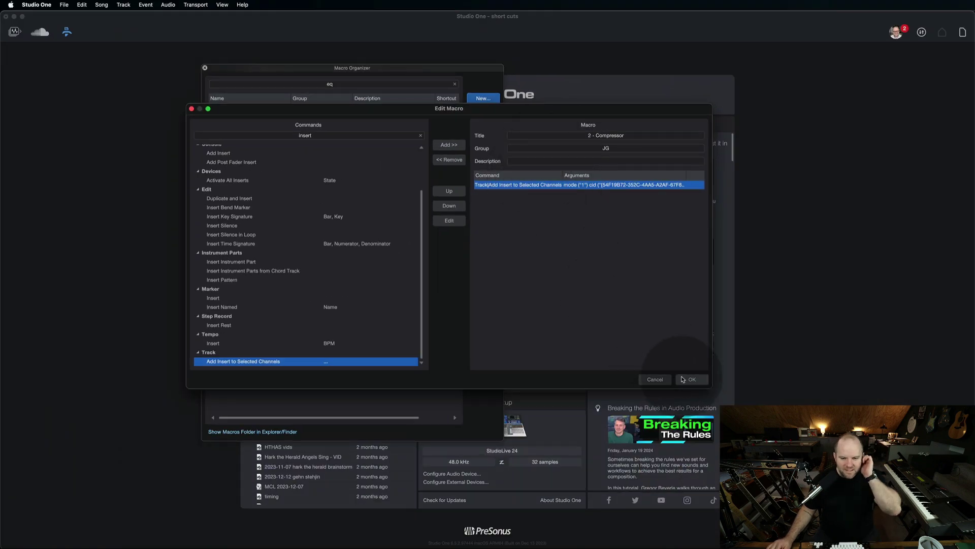
Save the macro, then search 'comp' in Macro Organizer and select 2 - Compressor
left_click(684, 380)
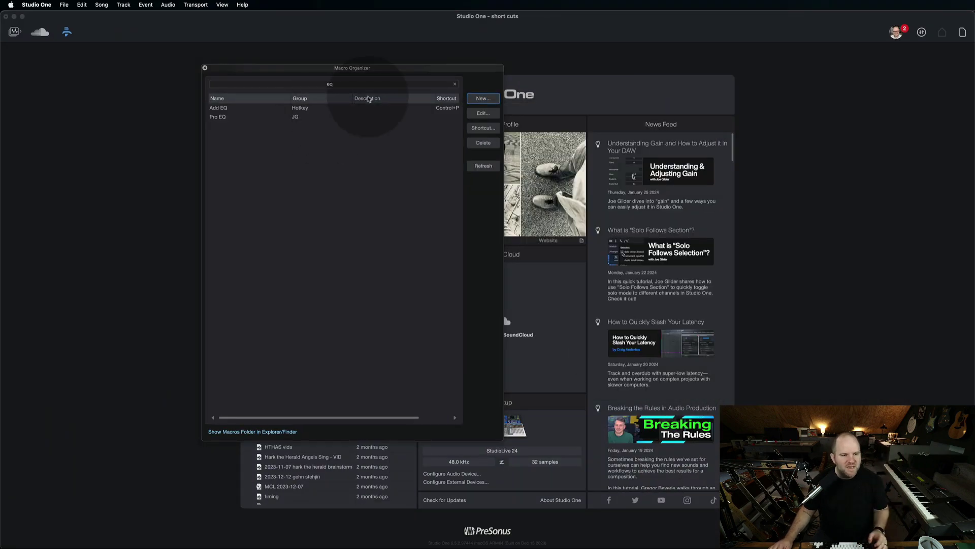
left_click(370, 83)
type("comp")
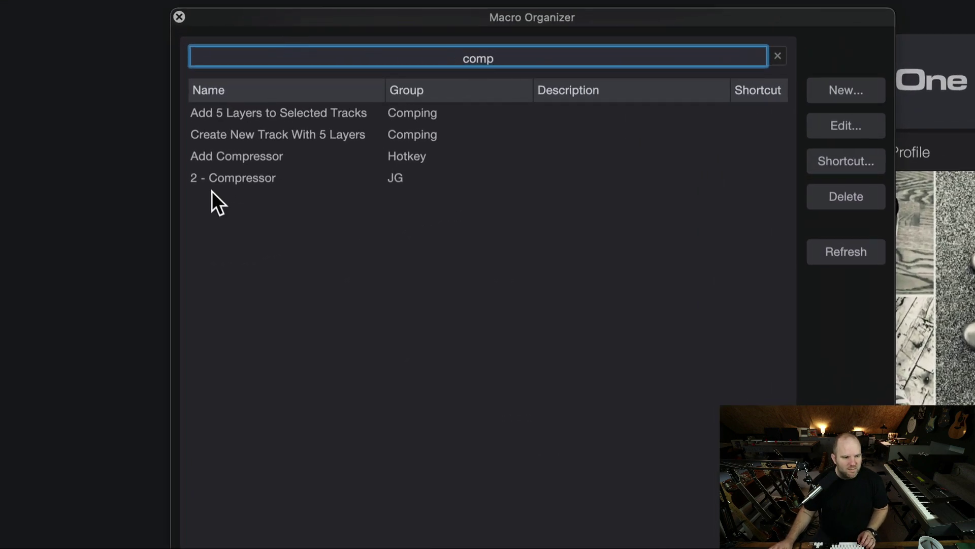
left_click(224, 178)
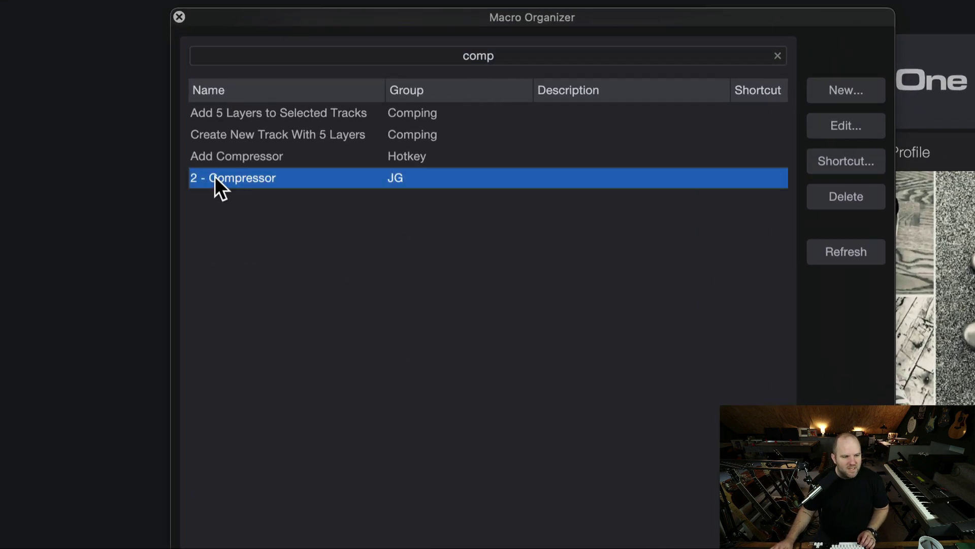
Assign Ctrl+2 as the 2 - Compressor macro's keyboard shortcut and apply it
left_click(830, 162)
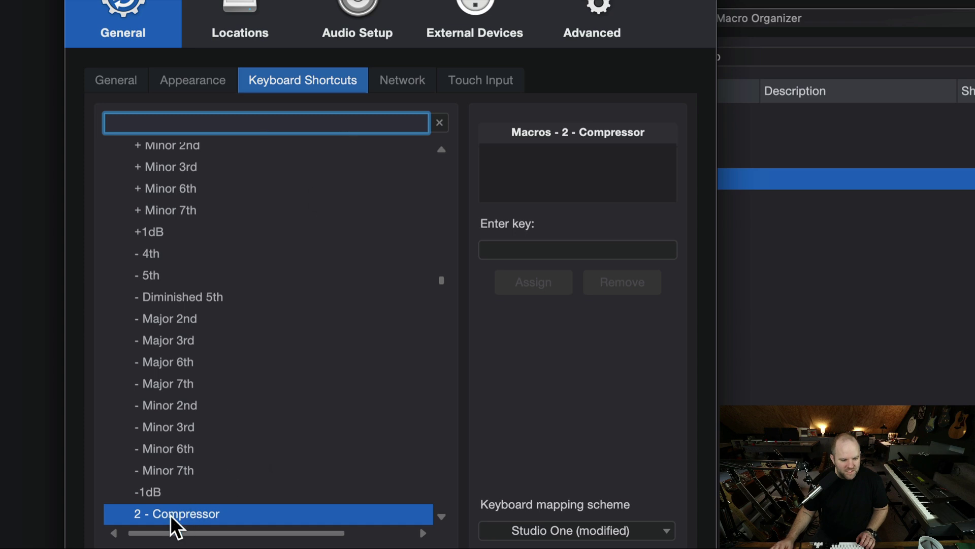
left_click(514, 246)
left_click(513, 243)
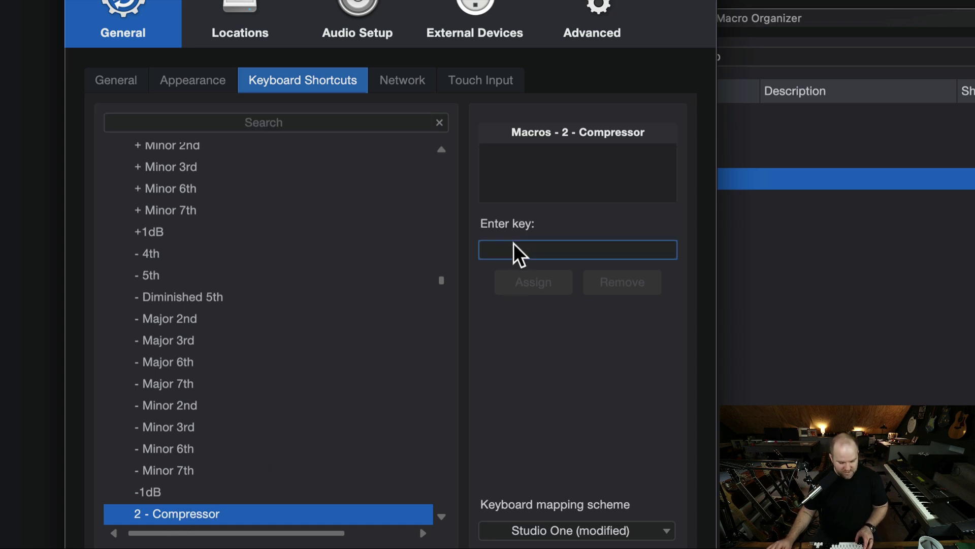
key("ctrl+2")
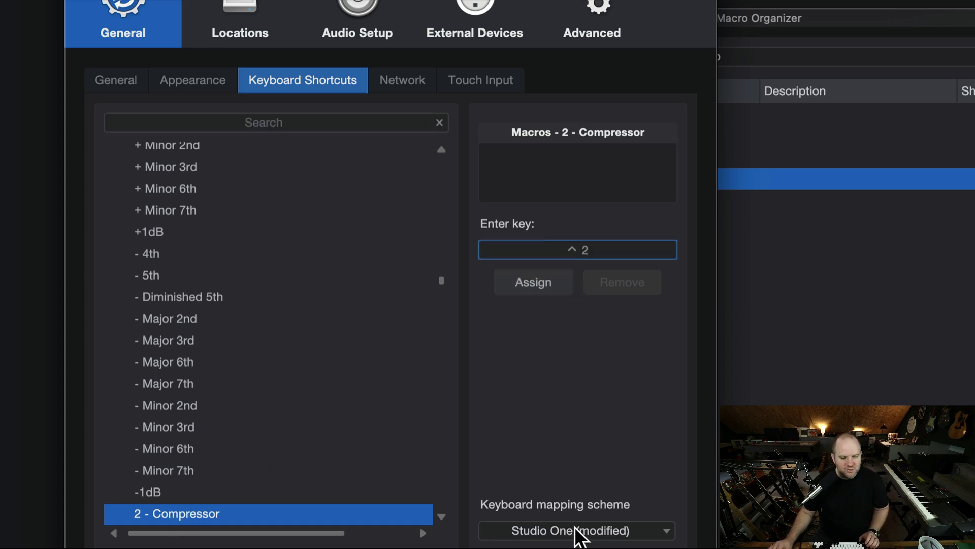
left_click(528, 170)
left_click(506, 475)
left_click(634, 477)
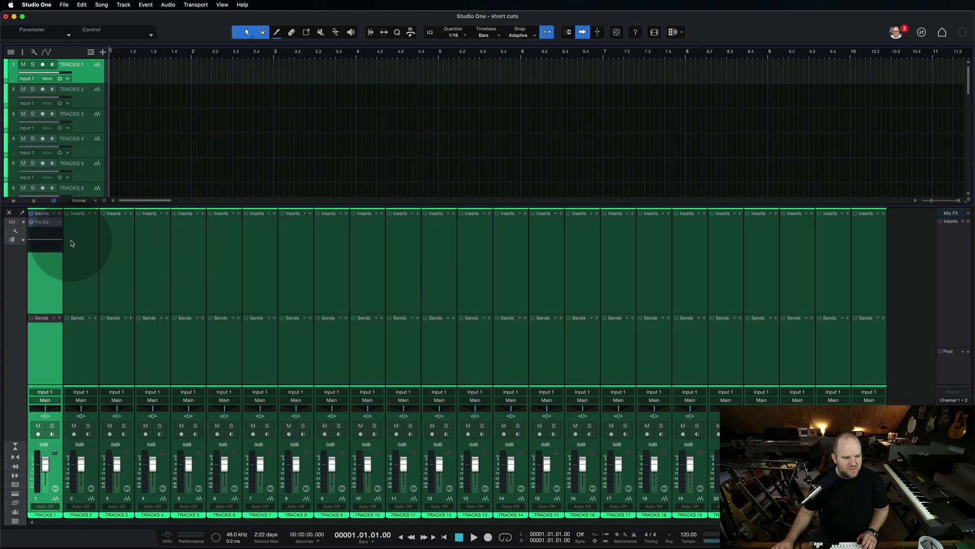
Select channel 2 and run the Ctrl+2 macro to insert a Compressor, then close its editor
key("ctrl+2")
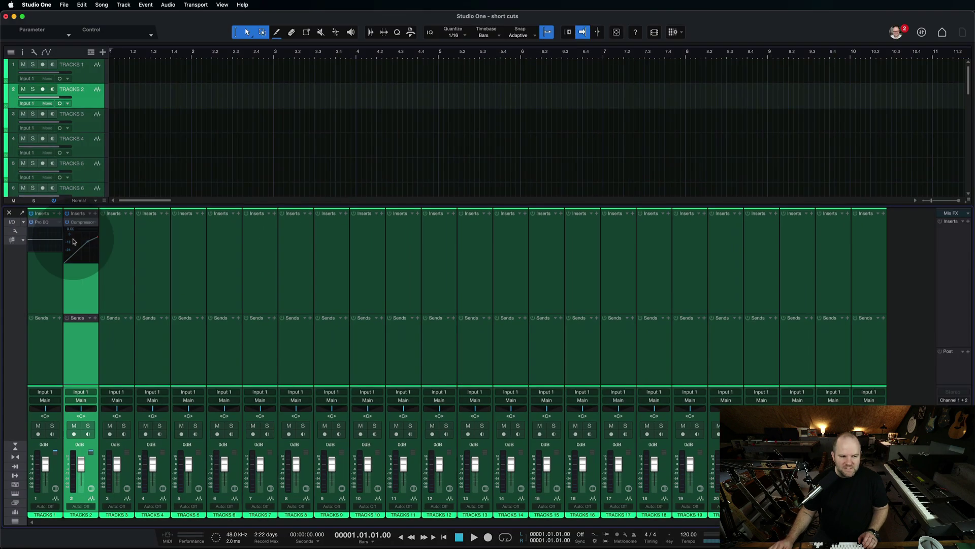
left_click(136, 175)
left_click(82, 223)
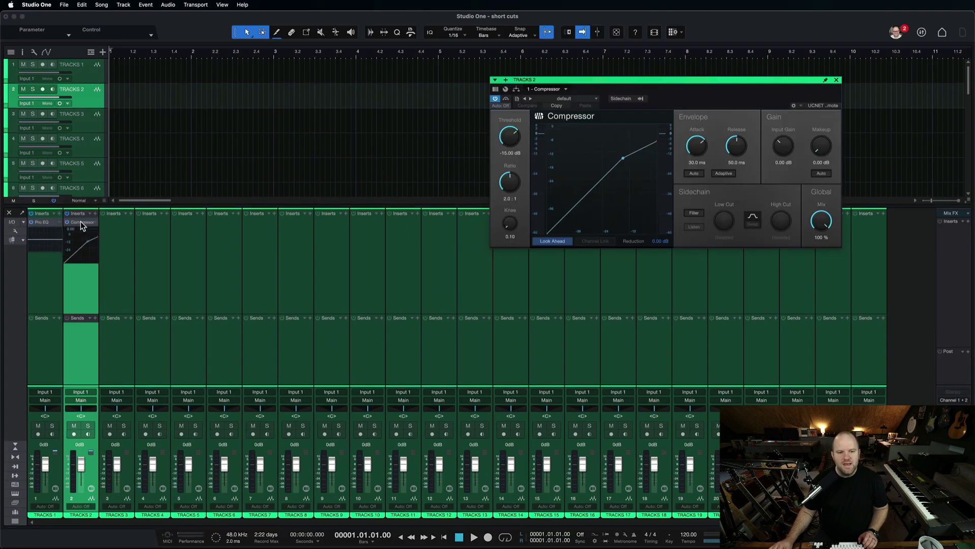
left_click(836, 80)
left_click(82, 279)
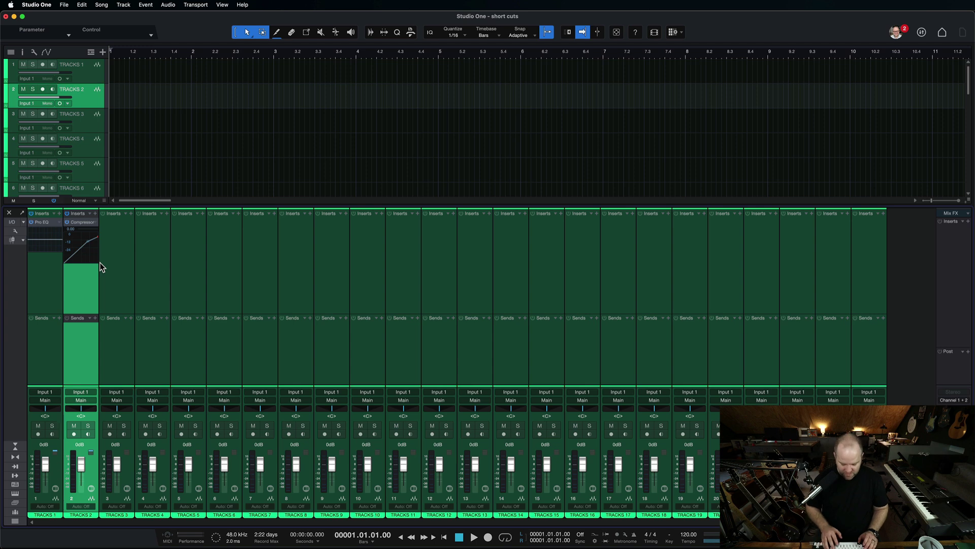
Open the 2 - Compressor macro for editing via Macro Organizer, searching 'comp'
left_click(41, 4)
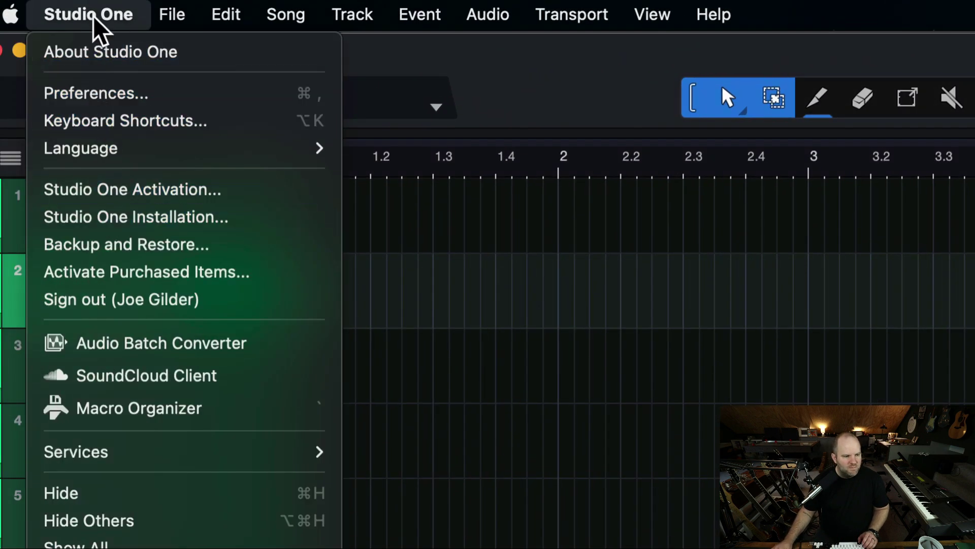
left_click(107, 409)
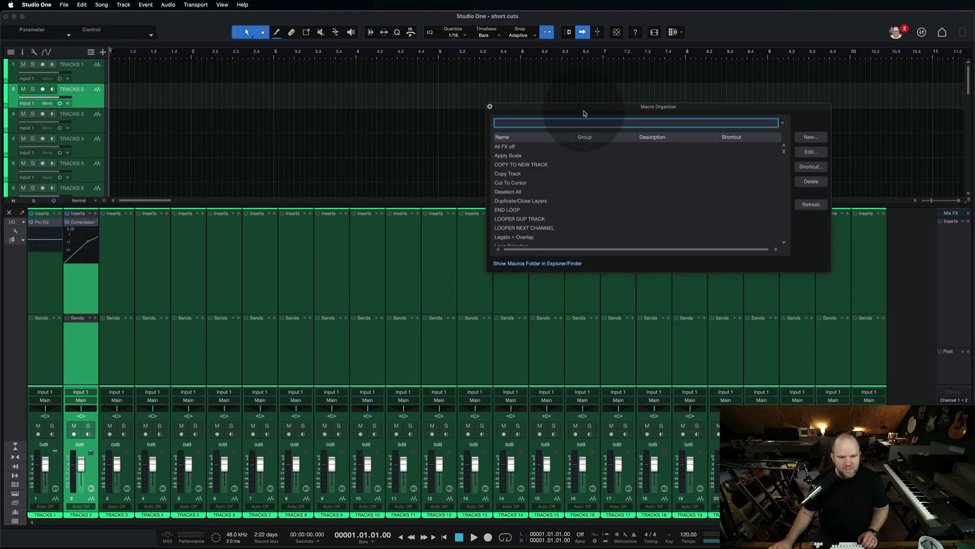
left_click_drag(584, 109, 373, 98)
type("comp")
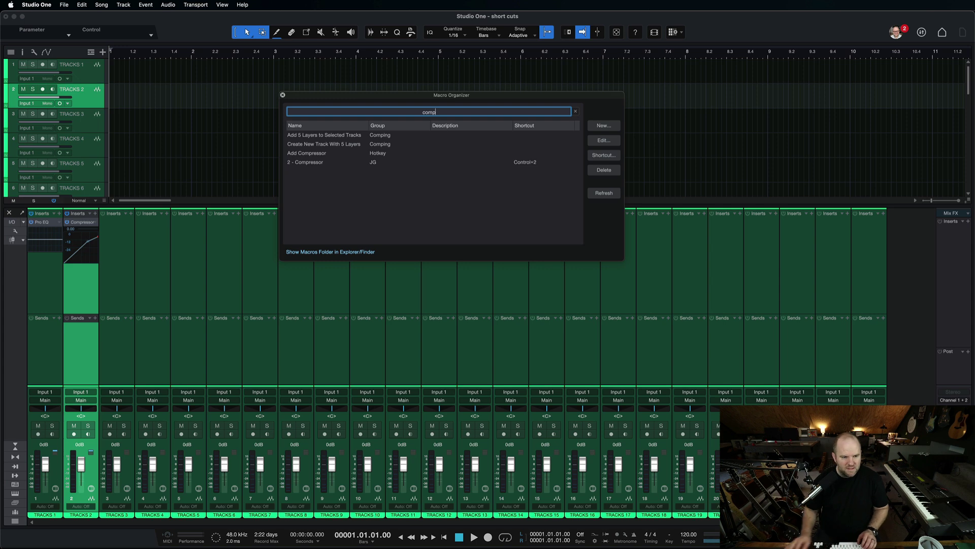
left_click(356, 163)
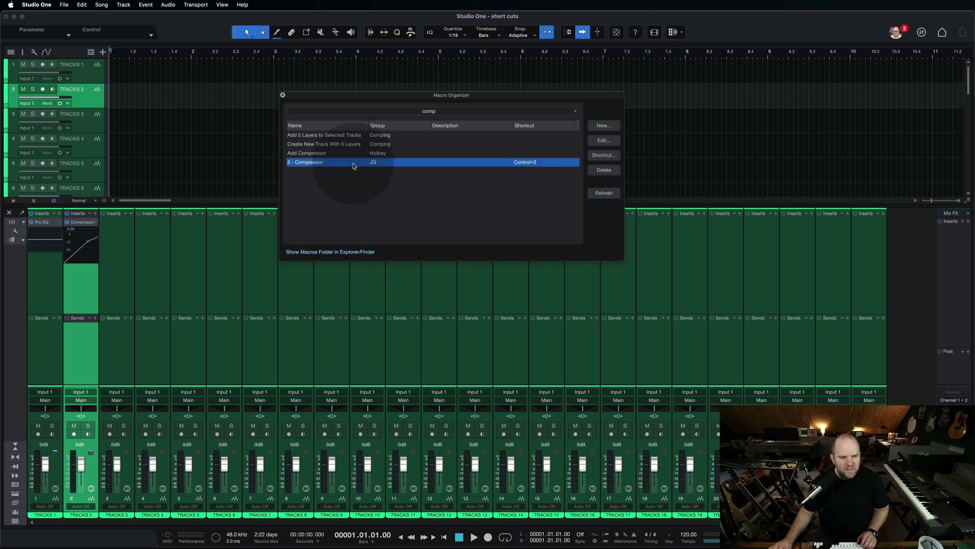
left_click(603, 140)
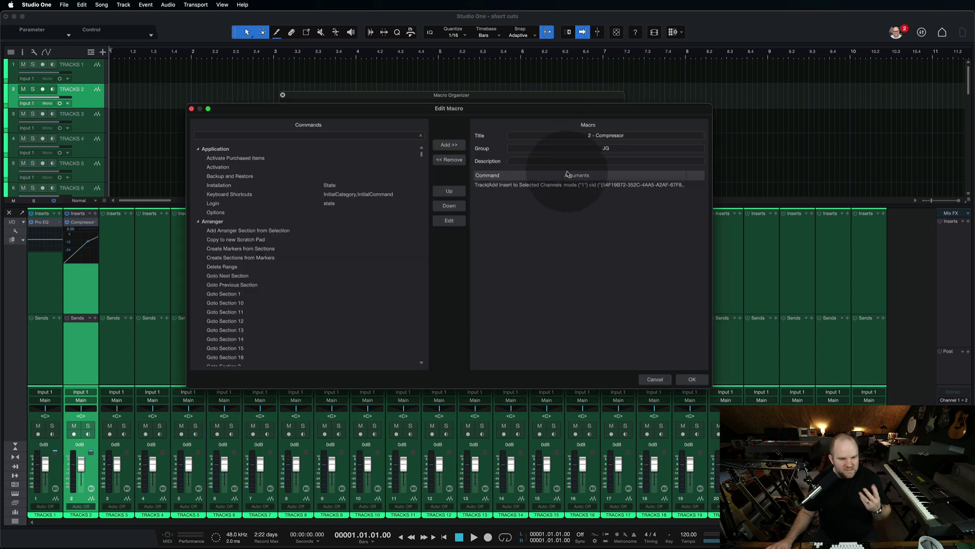
left_click(506, 186)
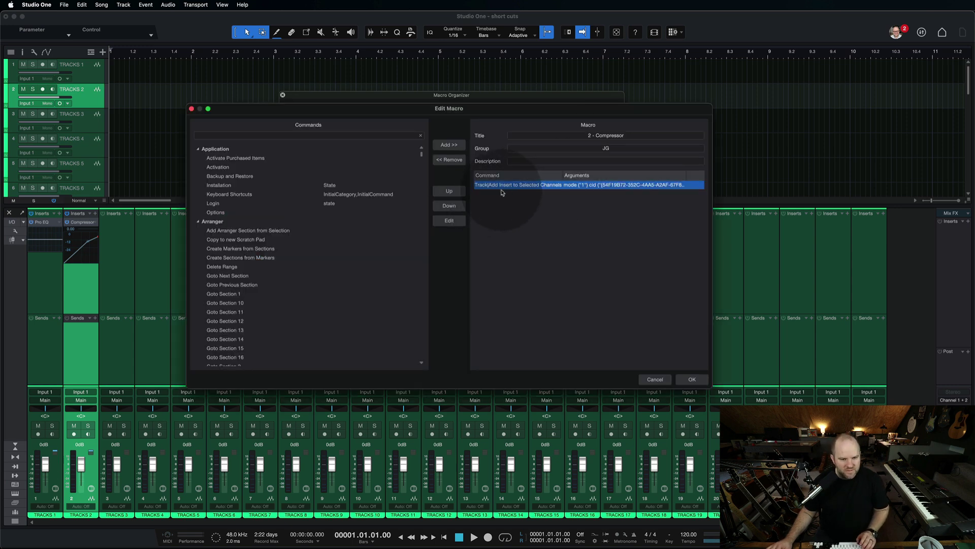
Search the commands for 'windowchannel' and add Show Channel Editor as the second step
left_click(289, 136)
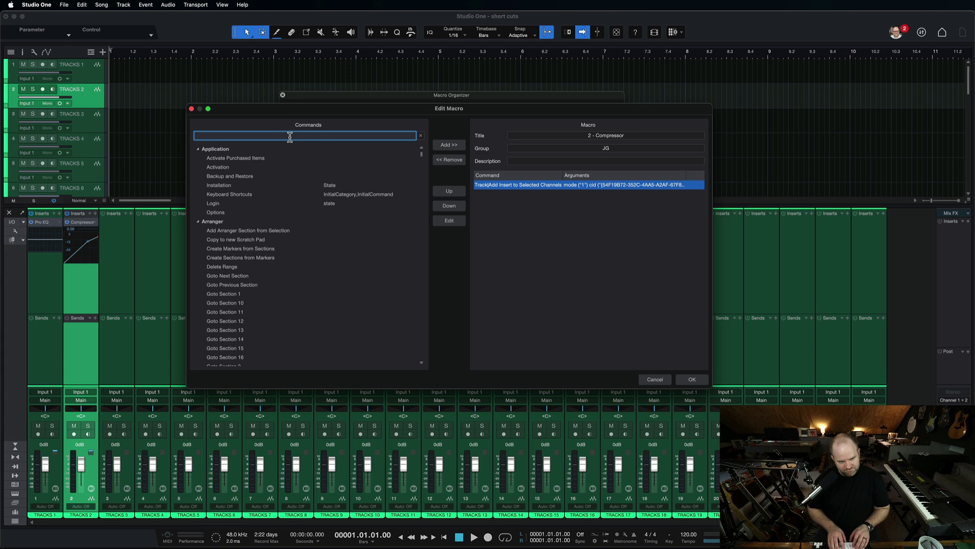
type("wiondo")
key("BackSpace")
key("BackSpace")
key("BackSpace")
key("BackSpace")
key("BackSpace")
type("window")
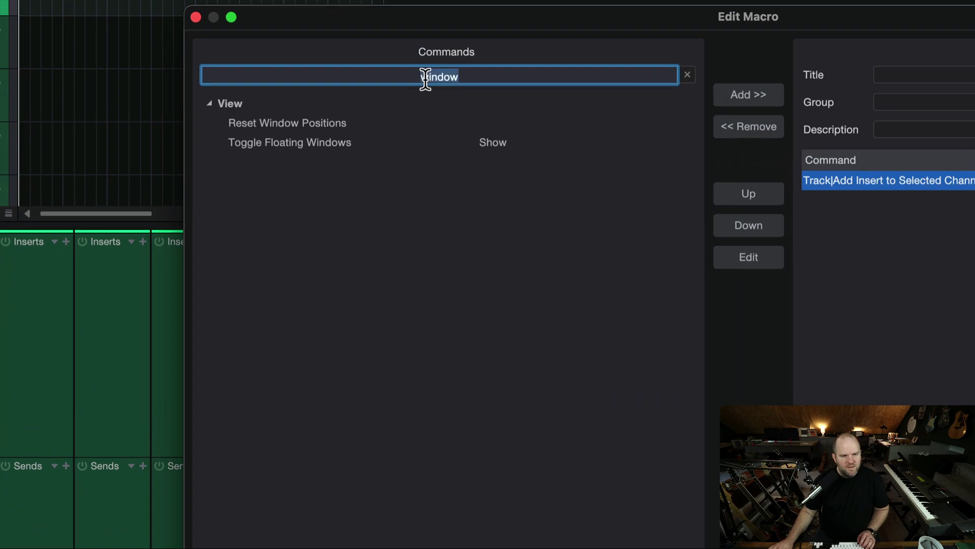
type("channel")
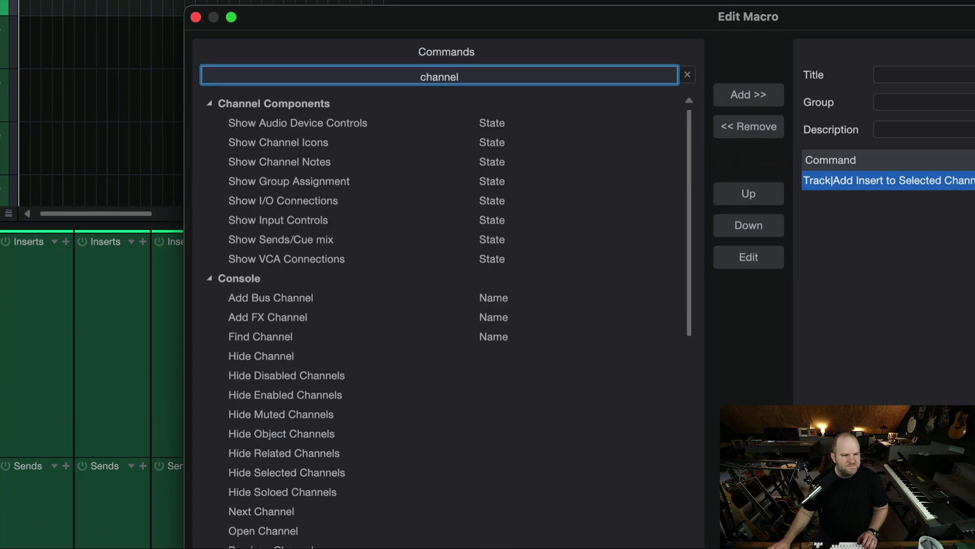
scroll(355, 348, "down", 2)
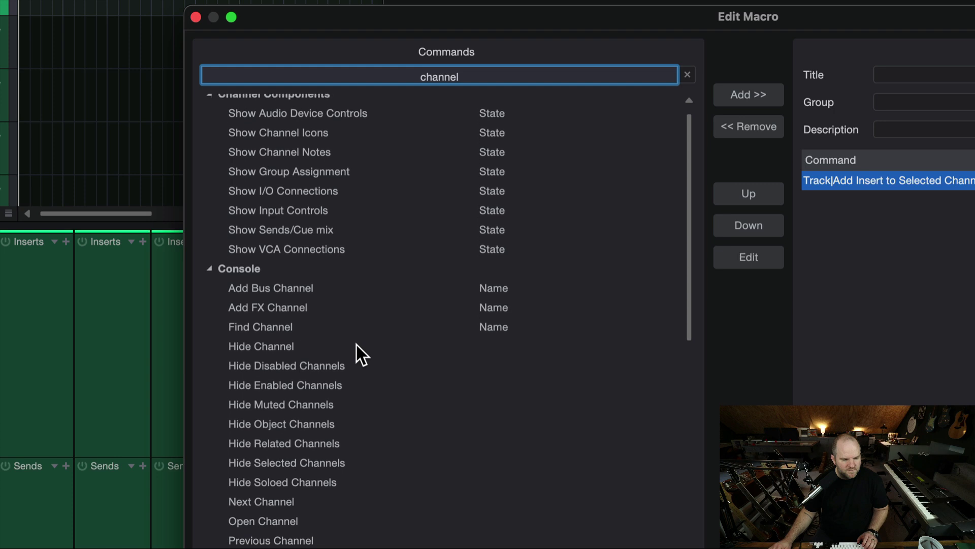
scroll(355, 348, "up", 2)
scroll(377, 261, "down", 2)
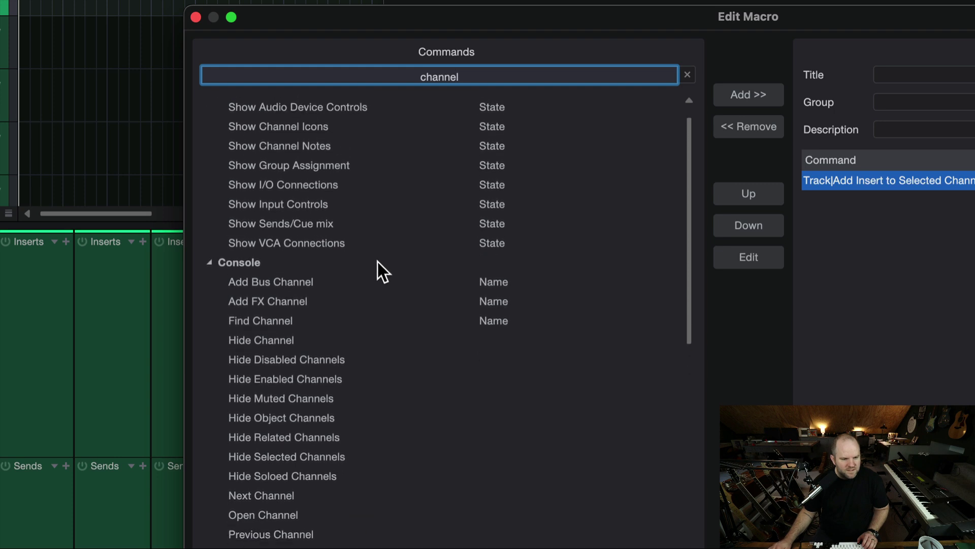
scroll(377, 261, "up", 2)
scroll(377, 261, "down", 10)
scroll(377, 261, "down", 5)
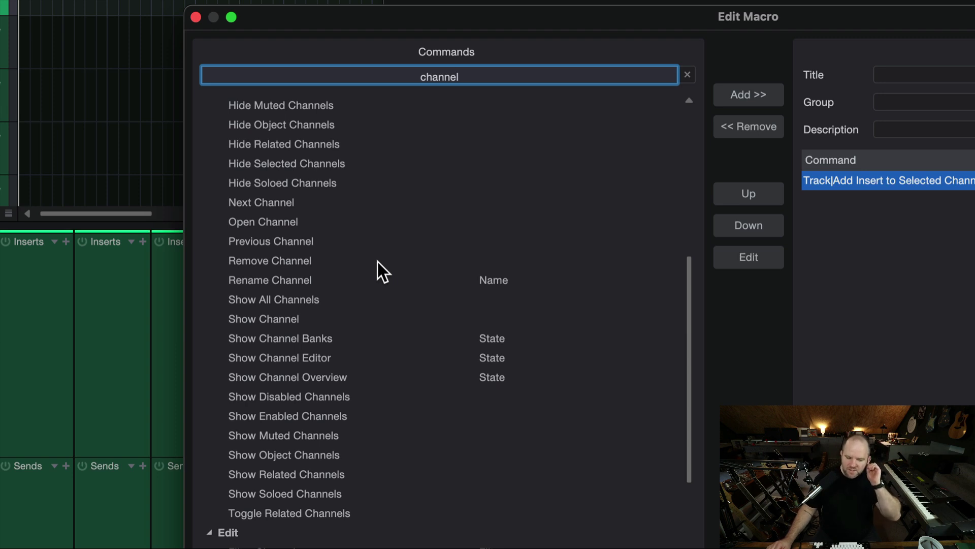
scroll(377, 261, "down", 6)
scroll(377, 261, "up", 2)
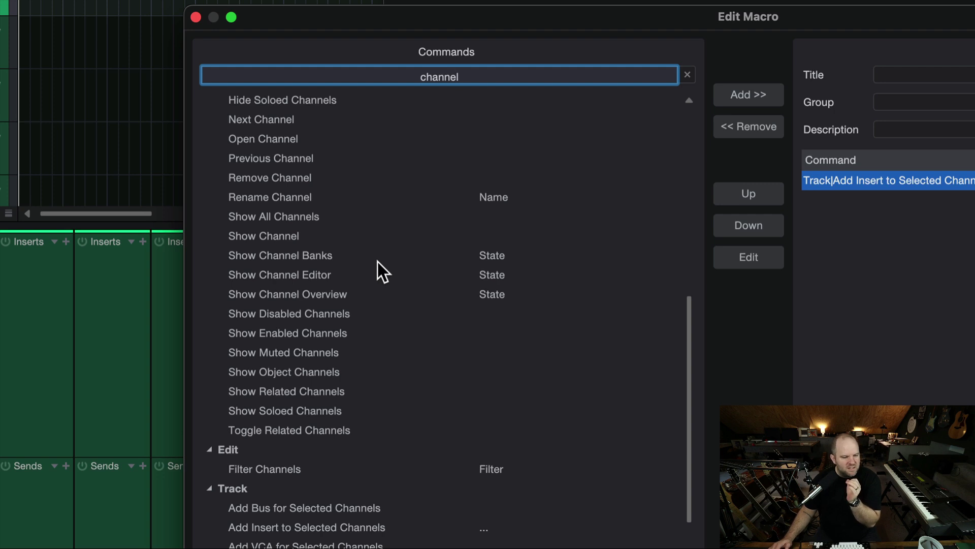
scroll(376, 261, "up", 2)
scroll(377, 261, "down", 5)
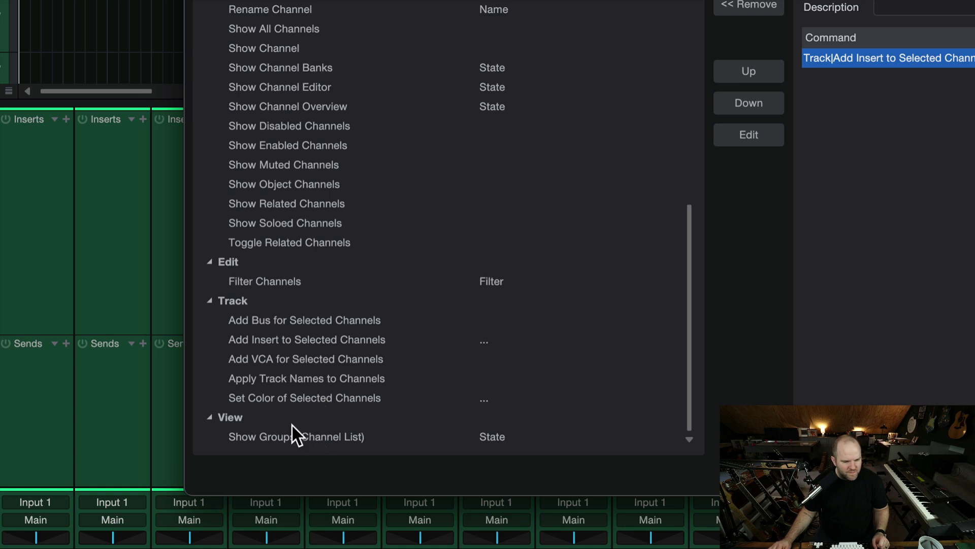
scroll(302, 252, "up", 6)
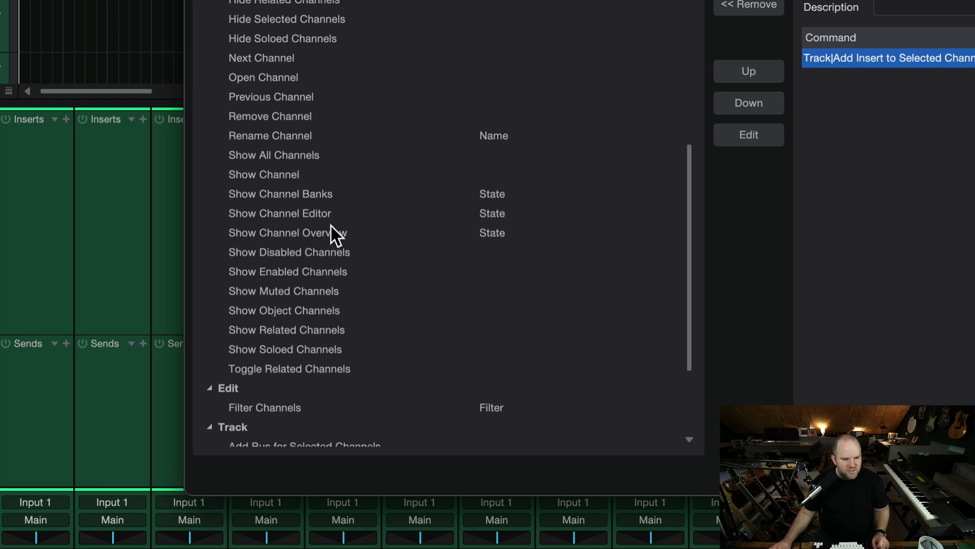
left_click(311, 213)
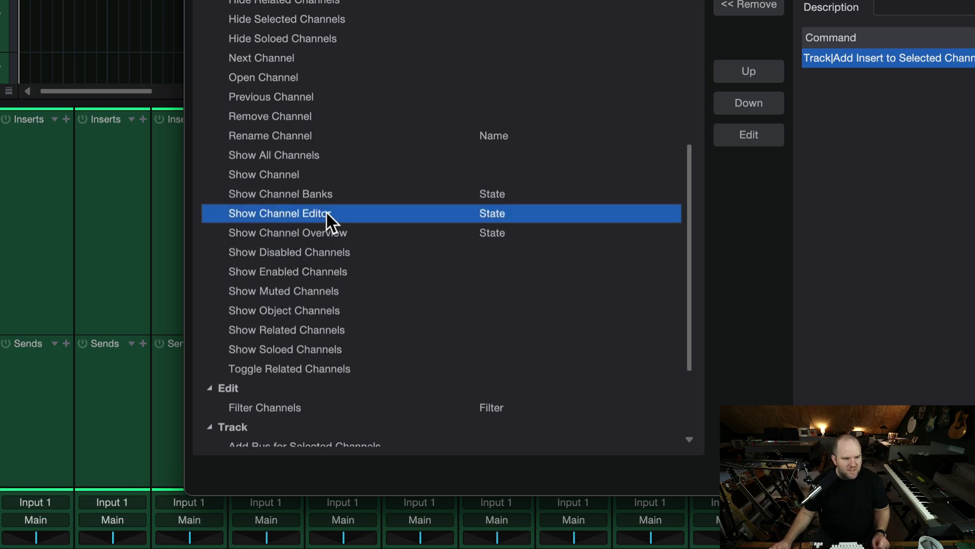
double_click(296, 211)
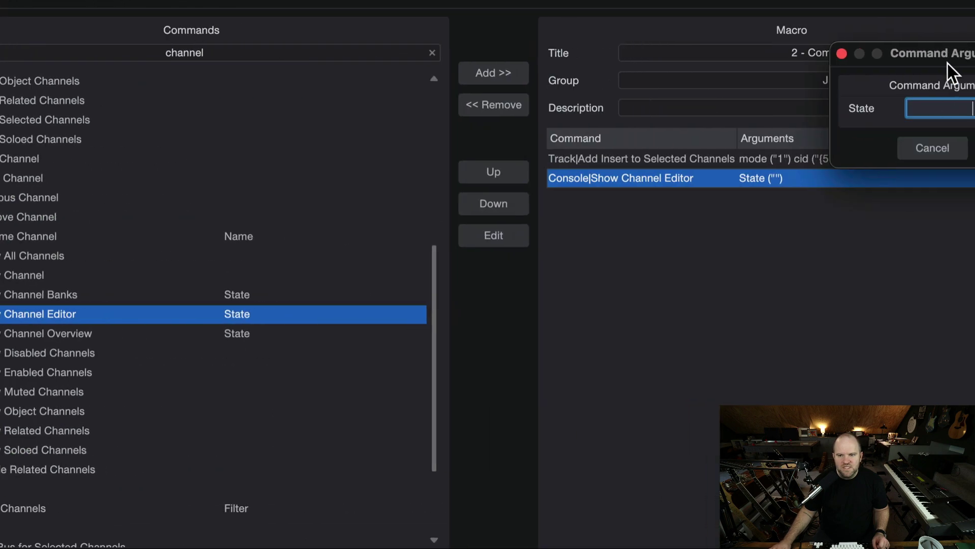
left_click_drag(948, 63, 456, 182)
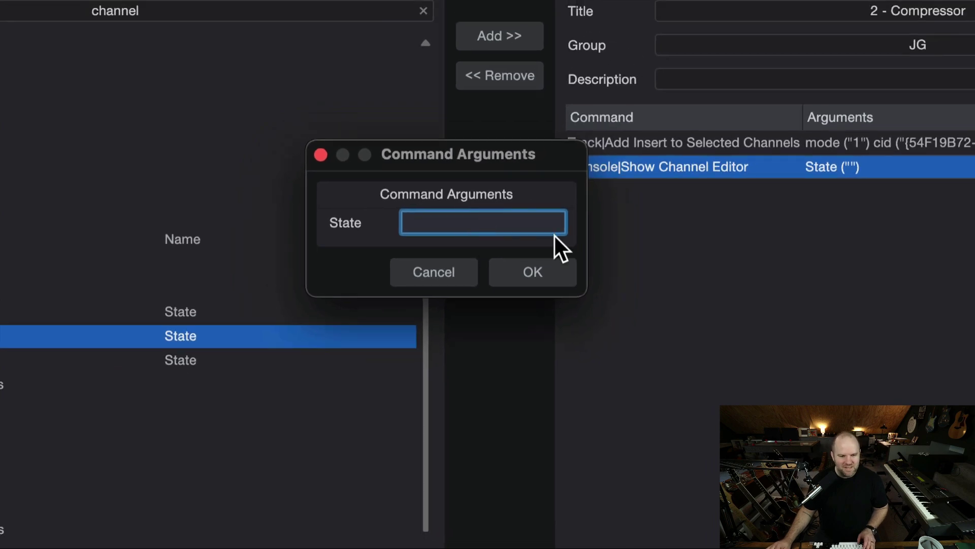
Set the 2 - Compressor macro's Show Channel Editor State argument to 1
type("1")
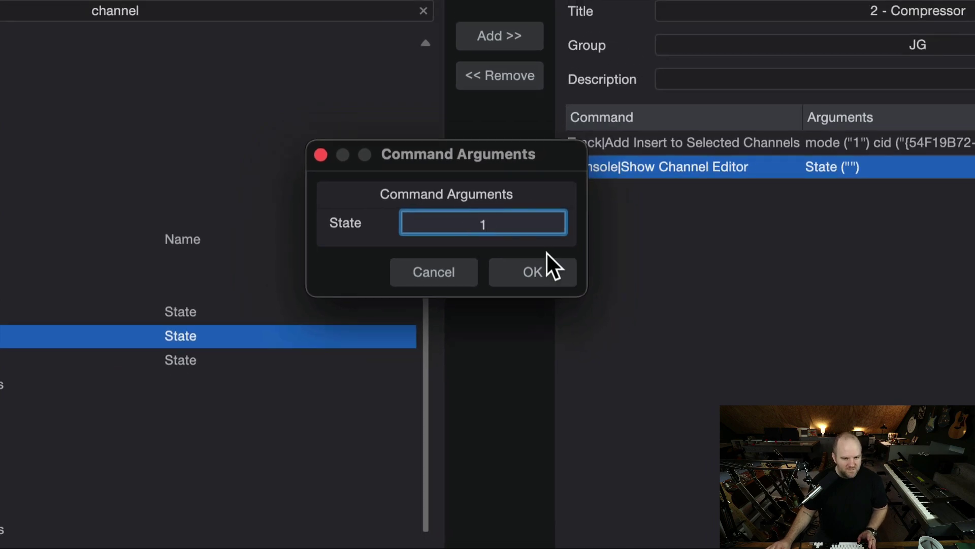
left_click(533, 271)
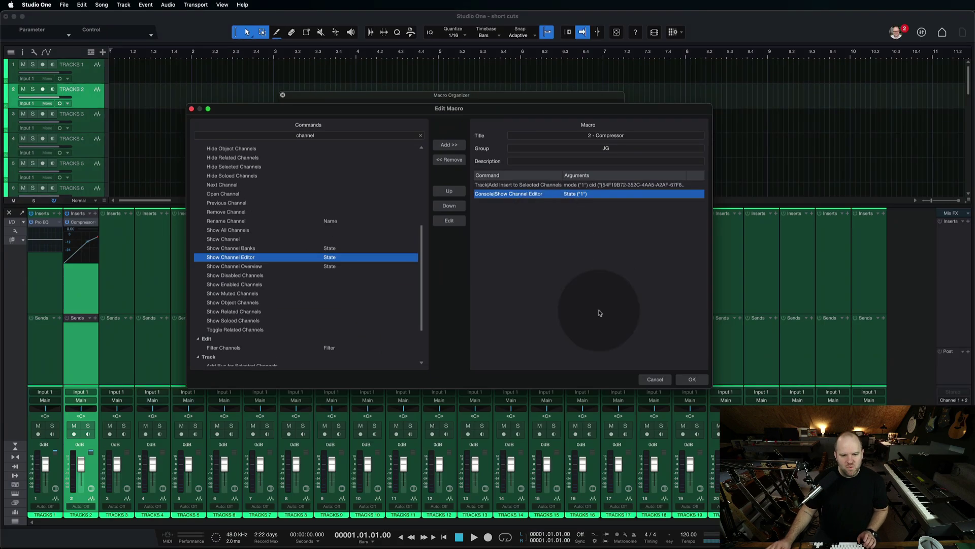
Save the compressor macro, run it with Ctrl+2 on track 3, then reopen Macro Organizer
left_click(692, 379)
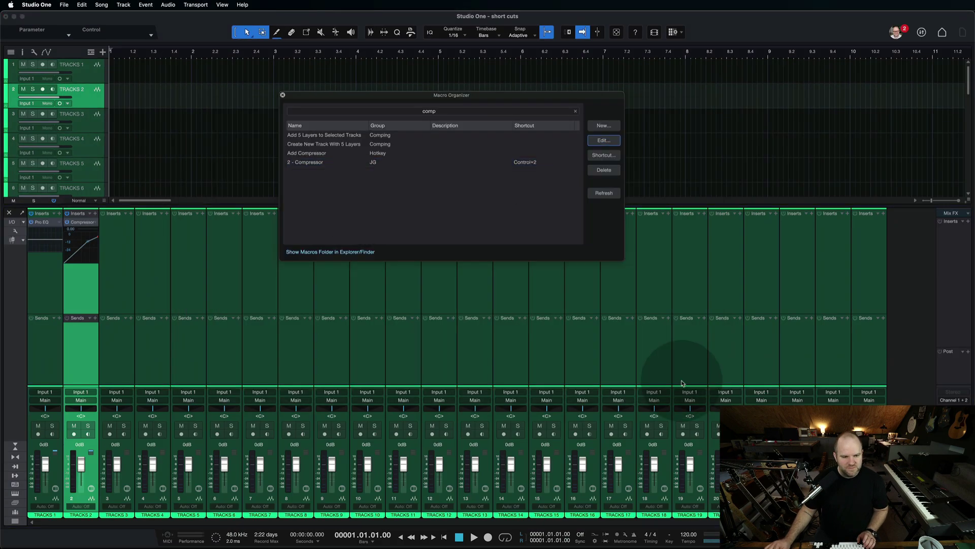
left_click(282, 95)
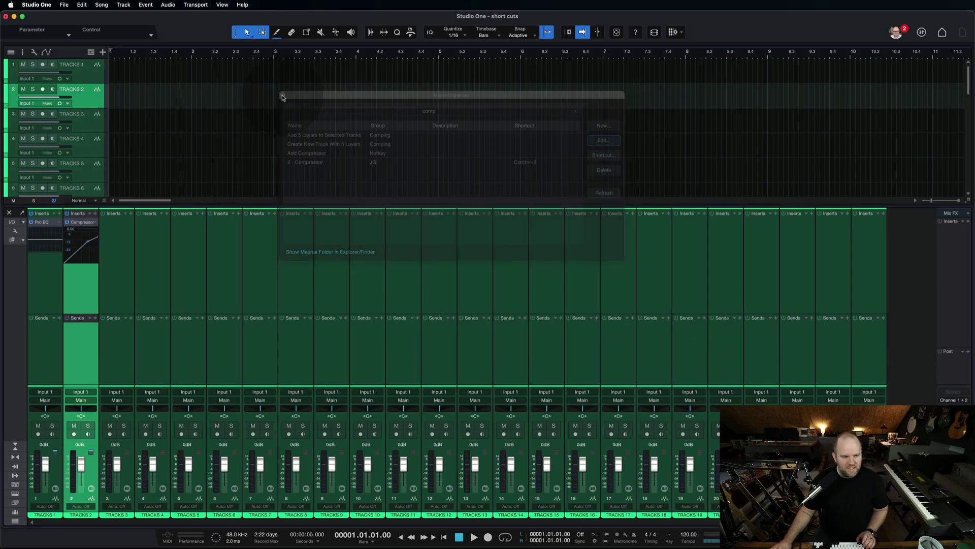
left_click(122, 264)
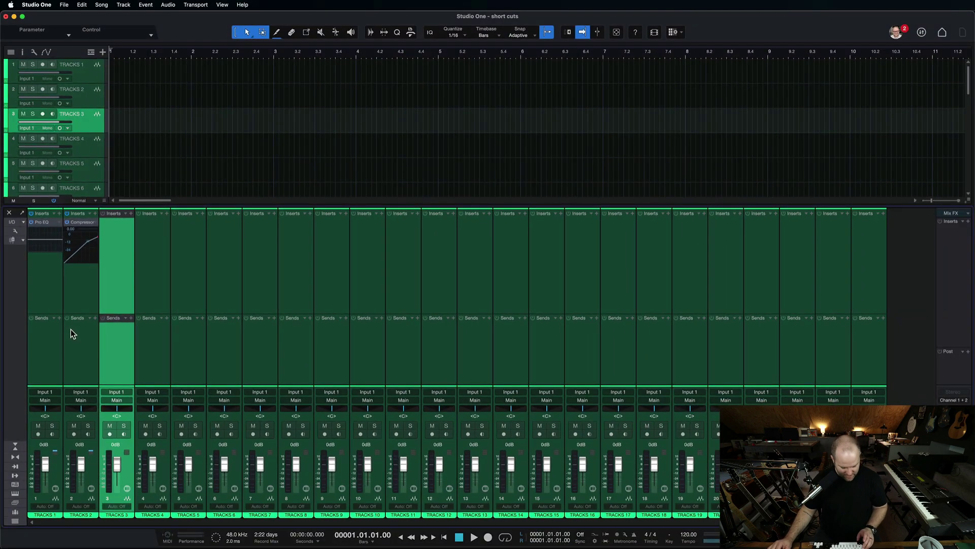
key("ctrl+2")
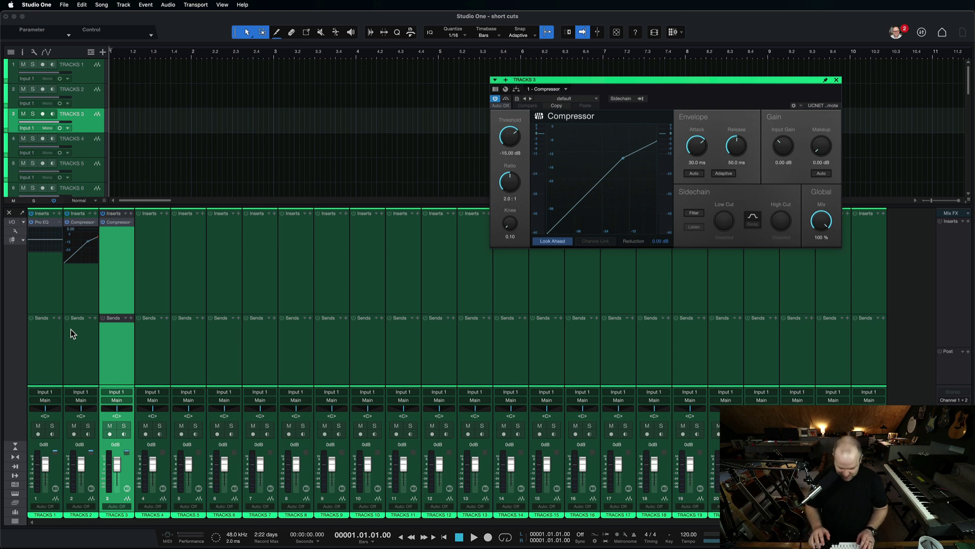
key("End")
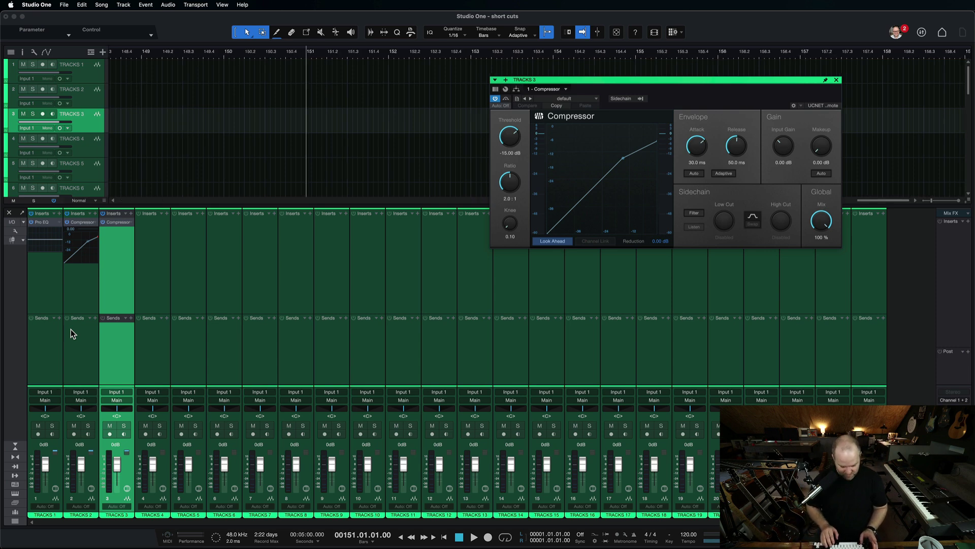
key("super+shift+m")
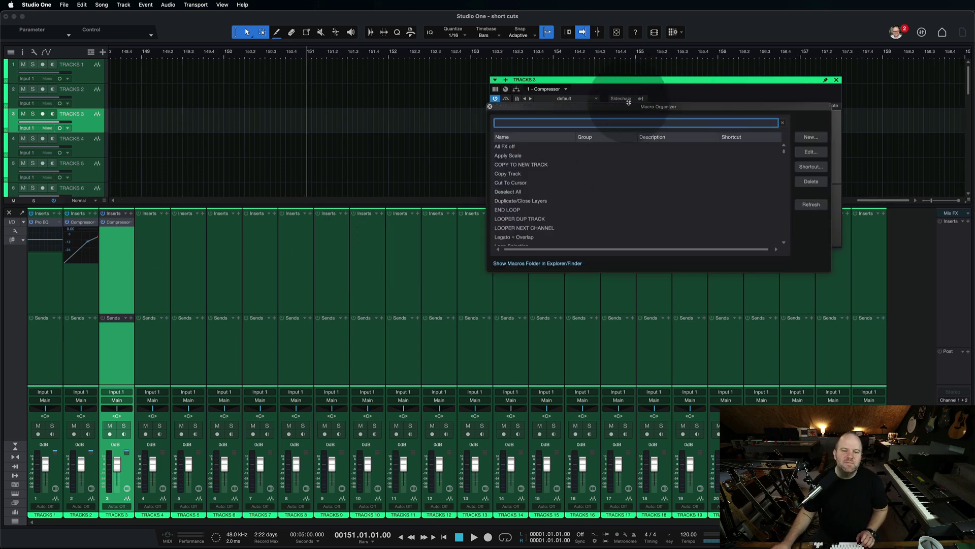
Move and enlarge Macro Organizer, search 'comp', and inspect 2 - Compressor without changes
left_click_drag(628, 104, 377, 141)
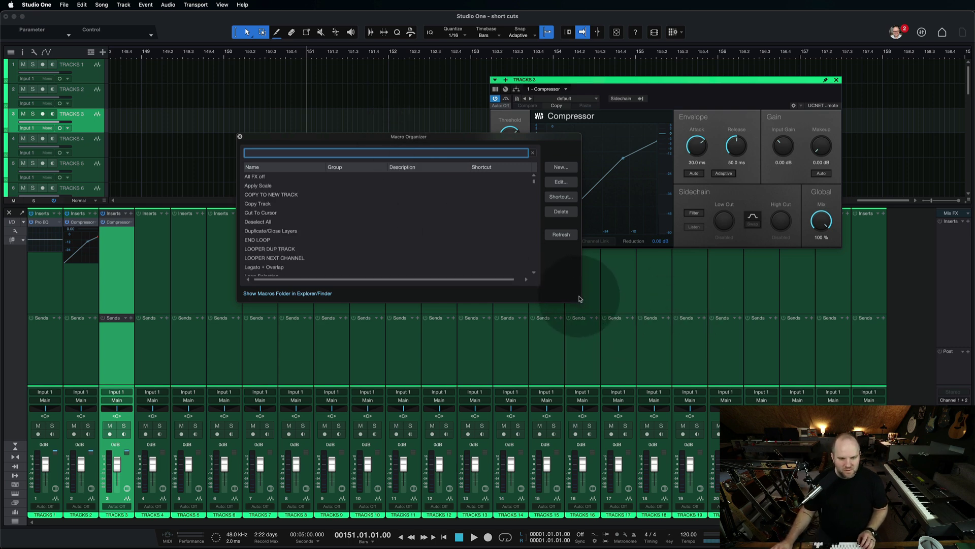
left_click_drag(579, 301, 491, 381)
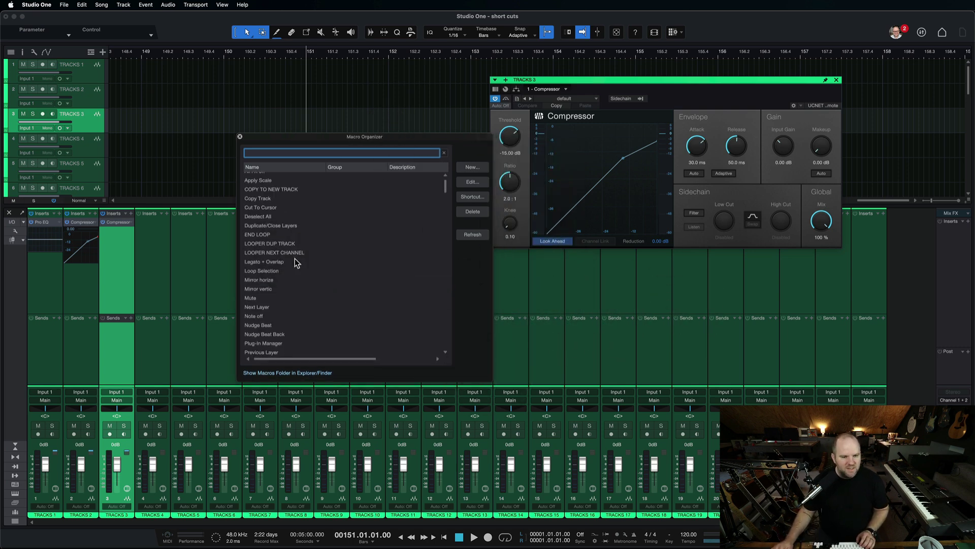
scroll(292, 211, "down", 1)
type("com")
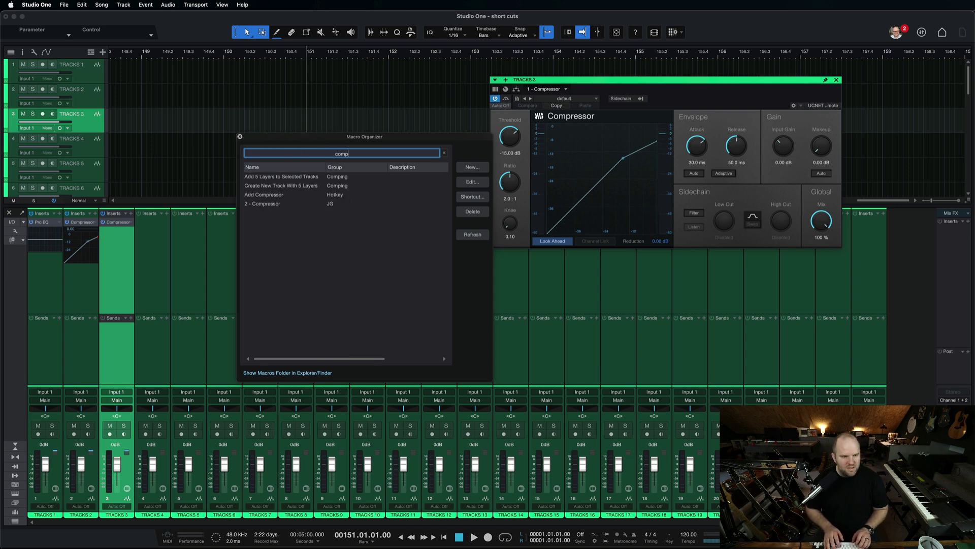
type("p")
left_click(282, 203)
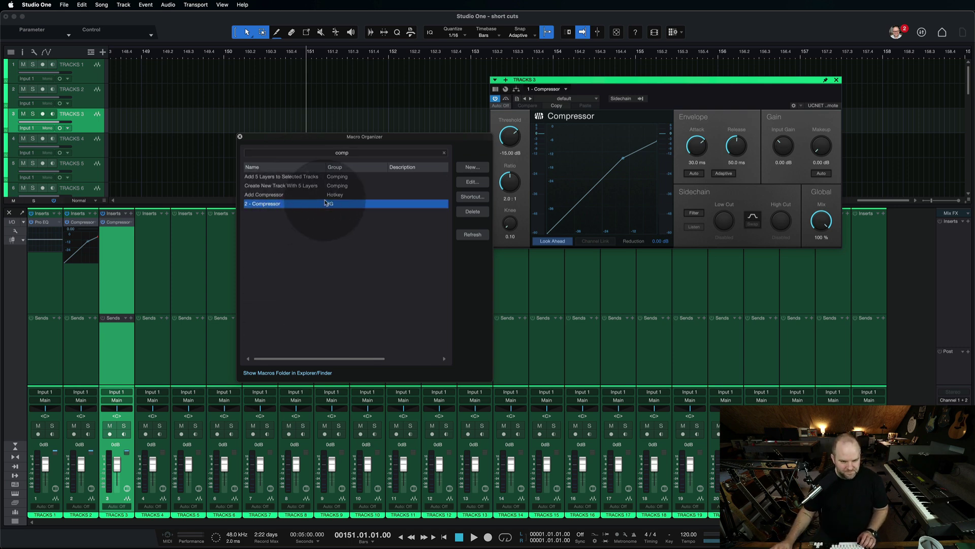
left_click(473, 182)
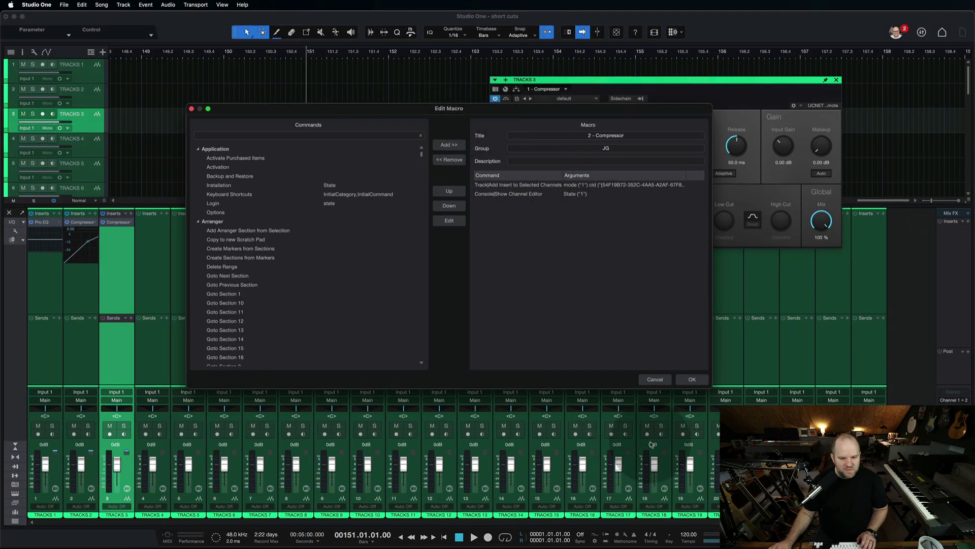
left_click(654, 379)
Search the macro list for 'jg' and select 2 - Compressor
left_click(342, 153)
type("eq")
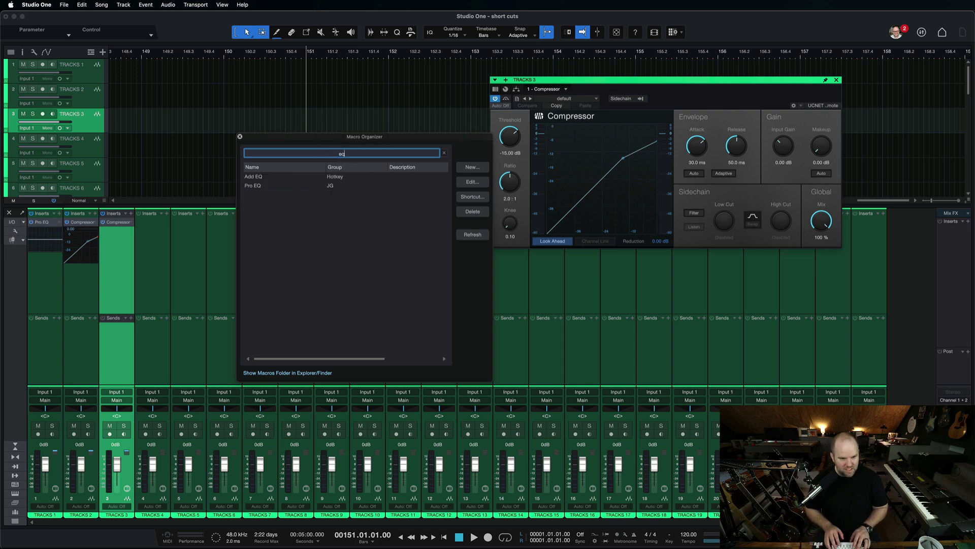
key("BackSpace")
key("BackSpace")
type("jg")
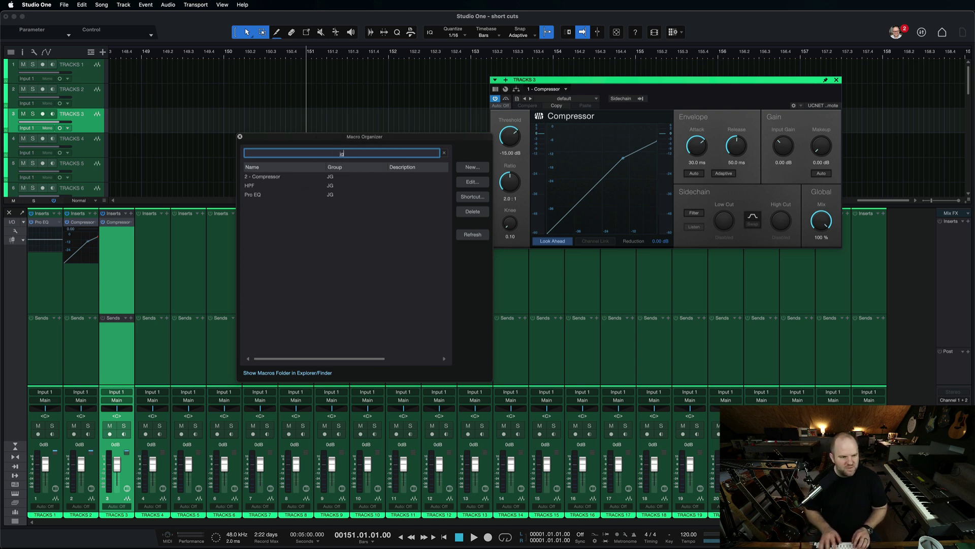
left_click(365, 178)
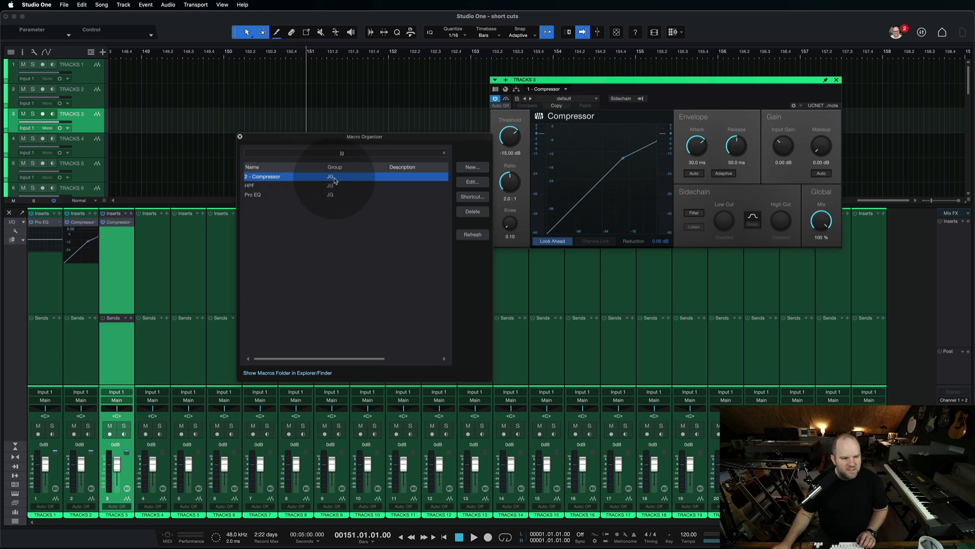
Inspect the 2 - Compressor macro's steps and cancel without changes
left_click(473, 181)
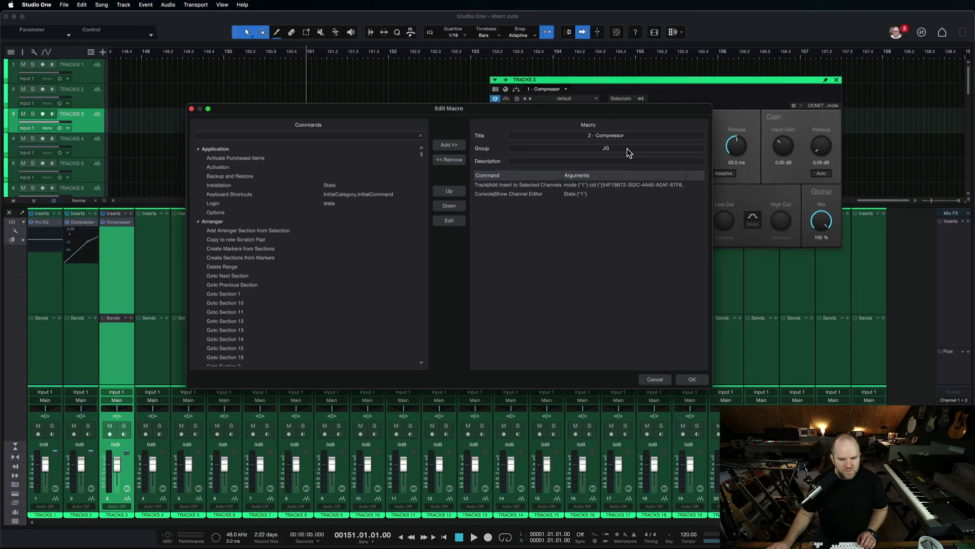
left_click(616, 360)
left_click(501, 339)
left_click(655, 379)
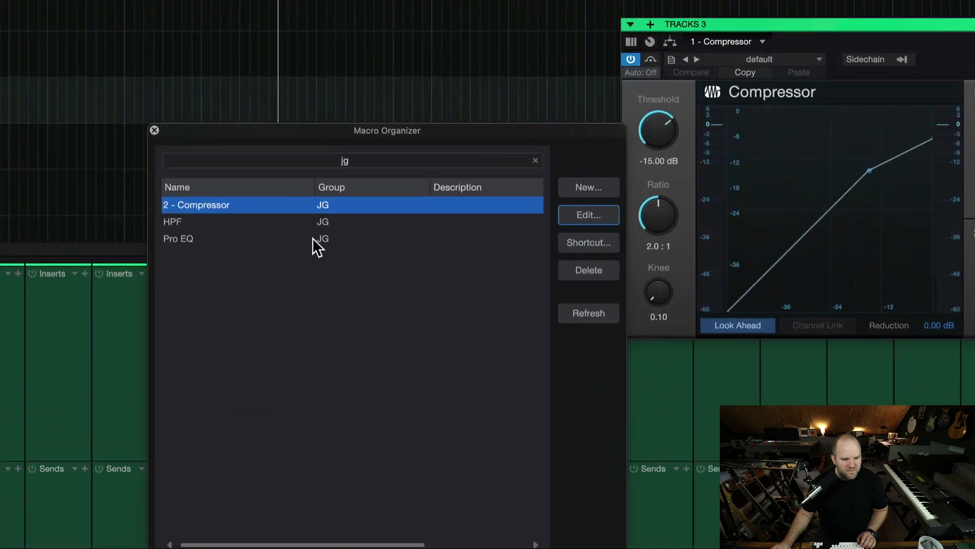
Set the Pro EQ macro's Show Channel Editor State to 1, save, and select track 4
left_click(312, 239)
left_click(576, 213)
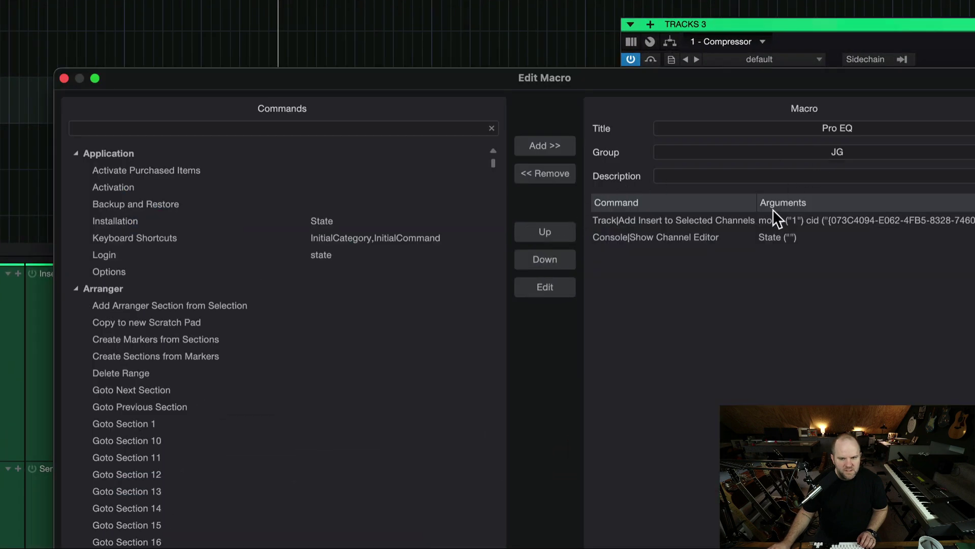
left_click(691, 236)
double_click(798, 242)
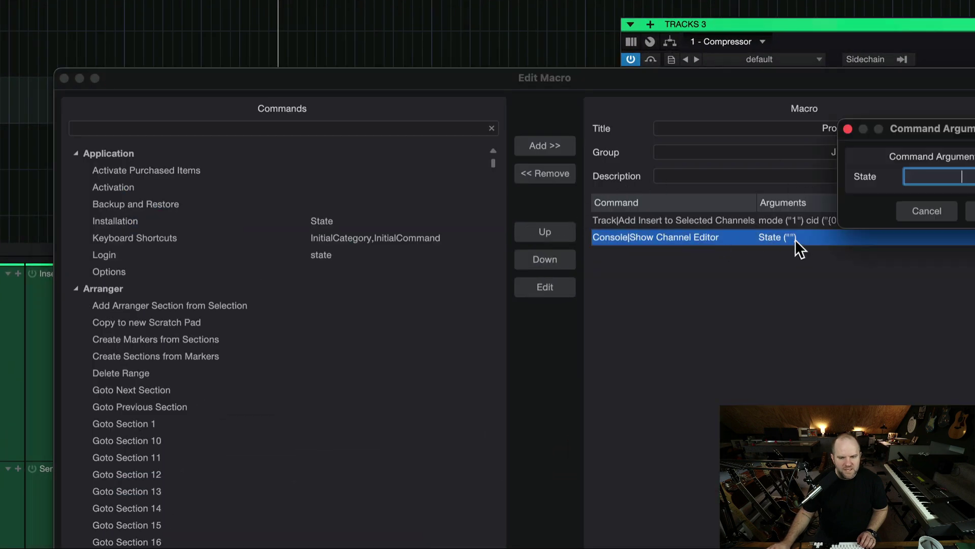
type("1")
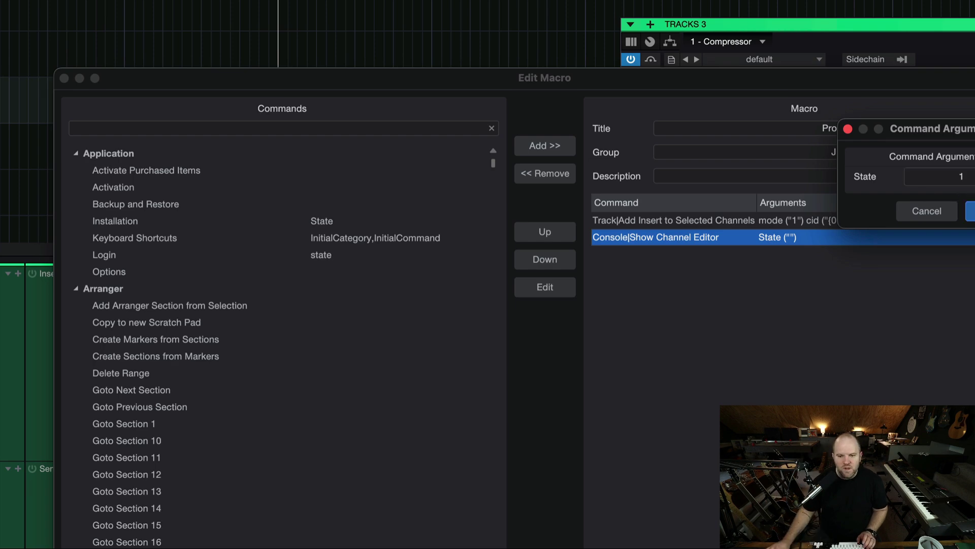
key("Return")
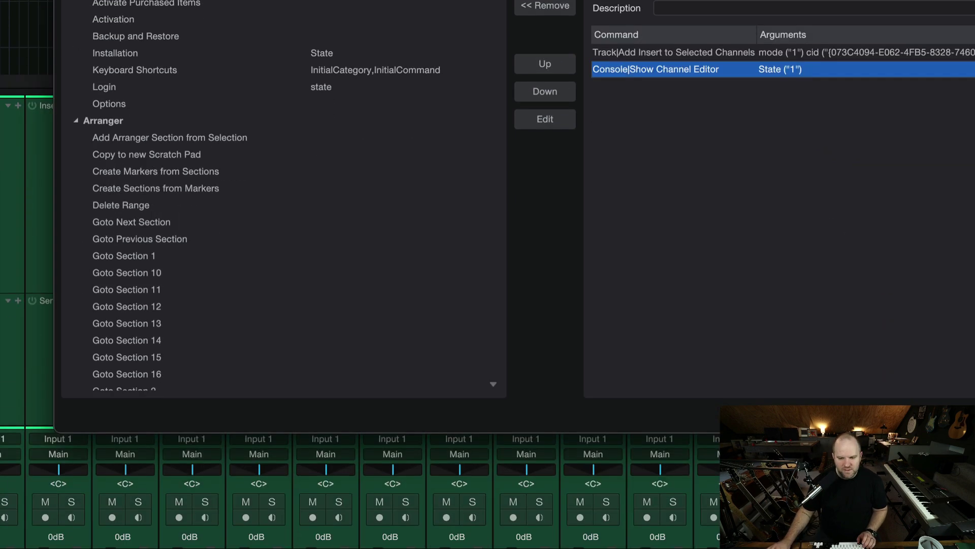
key("Return")
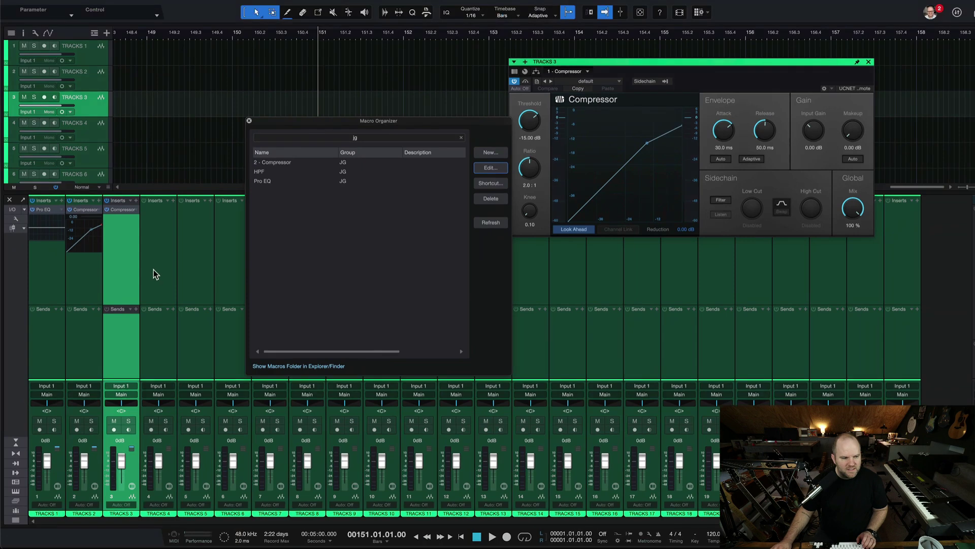
left_click(152, 272)
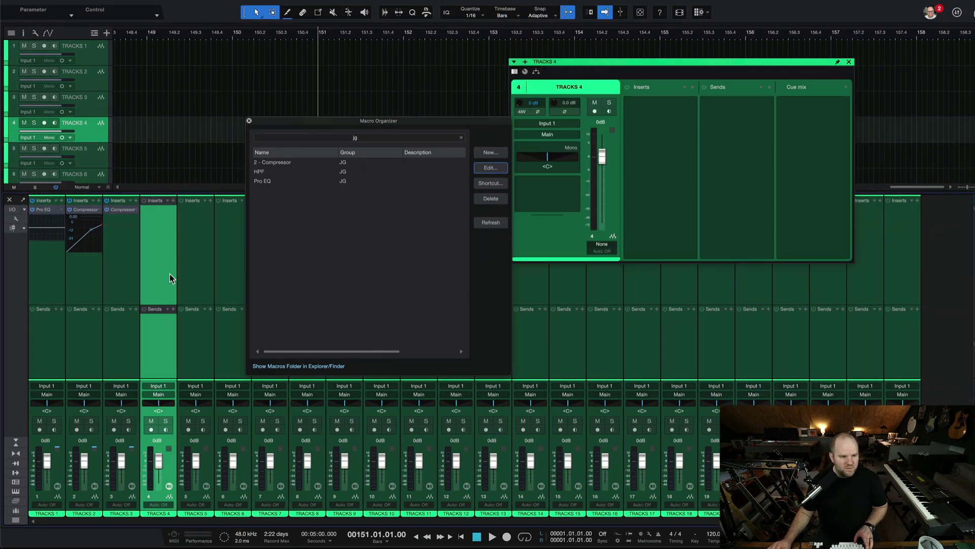
Add Pro EQs to track 4, and a Pro EQ plus a Compressor to track 5
key("ctrl+alt+e")
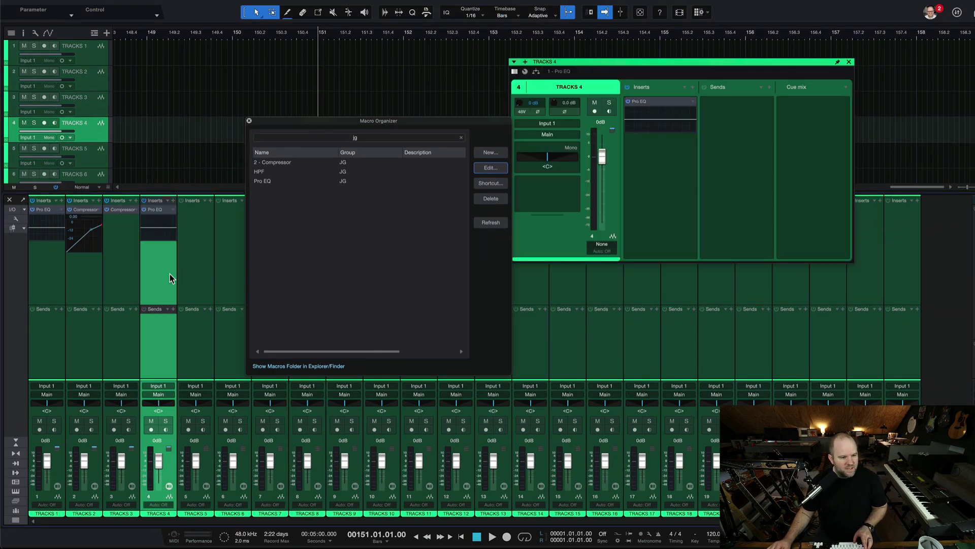
left_click(849, 62)
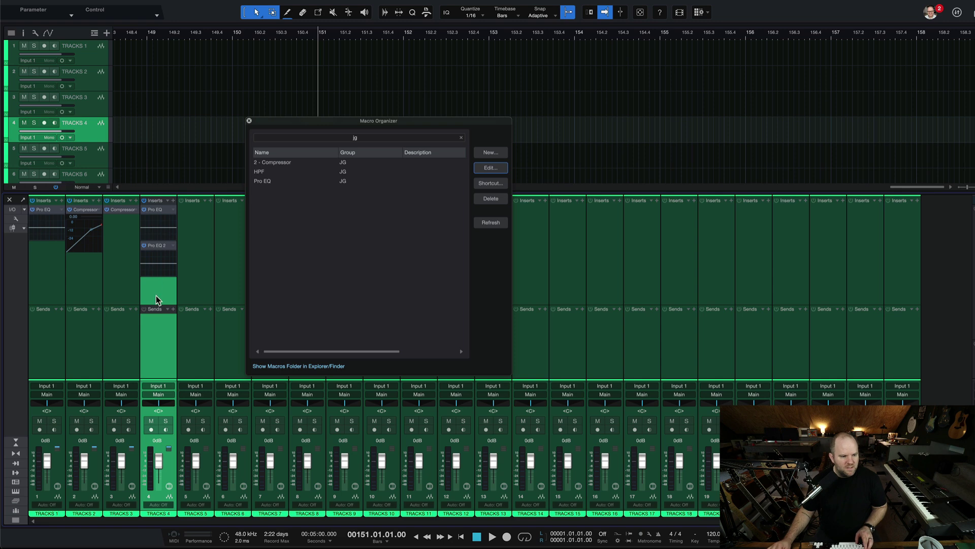
key("ctrl+alt+e")
left_click(189, 270)
key("ctrl+alt+e")
key("ctrl+alt+e")
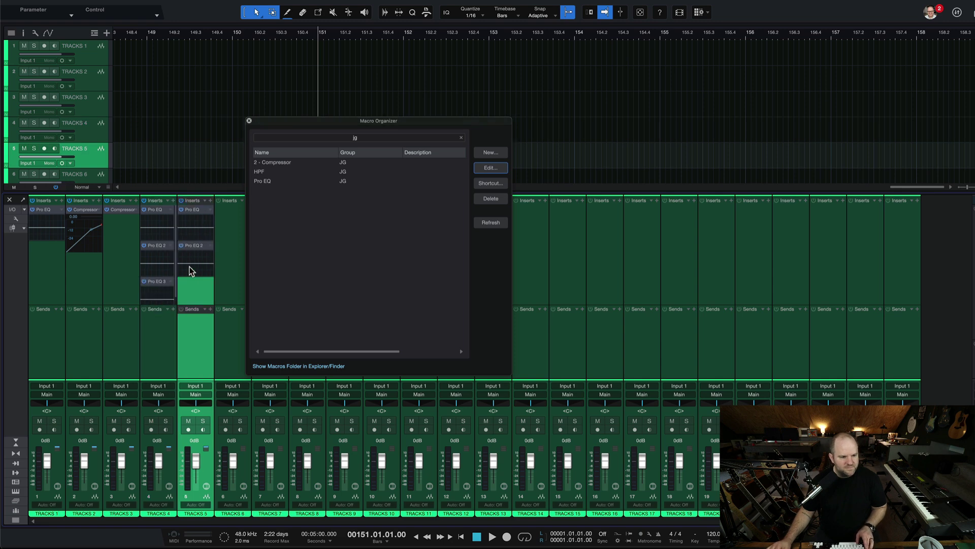
key("ctrl+alt+c")
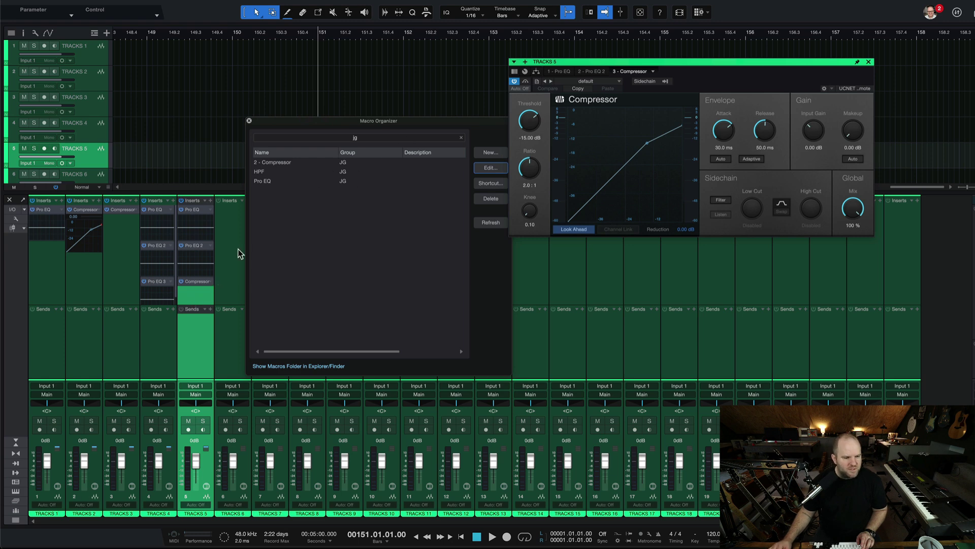
Add a Pro EQ to track 15, close its channel window, and select the Pro EQ macro
left_click(122, 259)
left_click(580, 278)
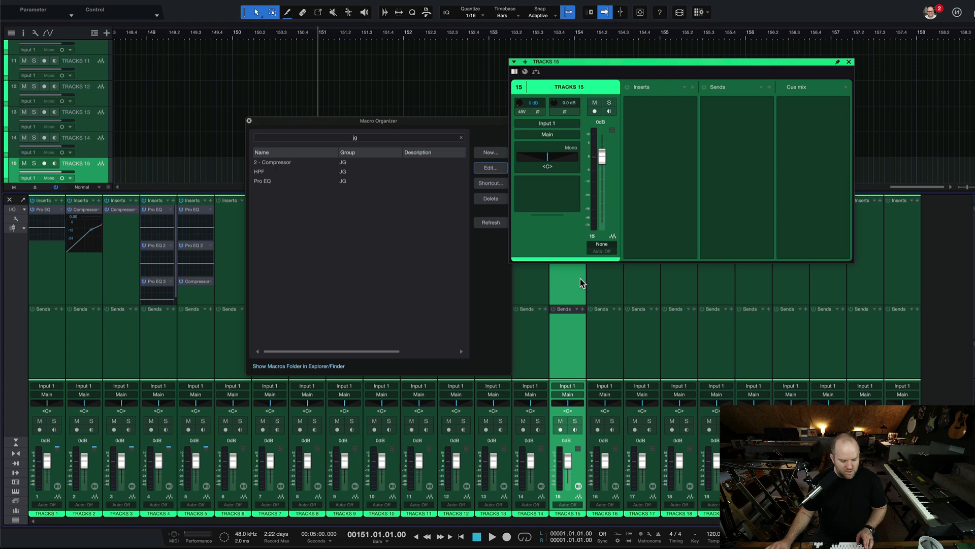
key("ctrl+alt+e")
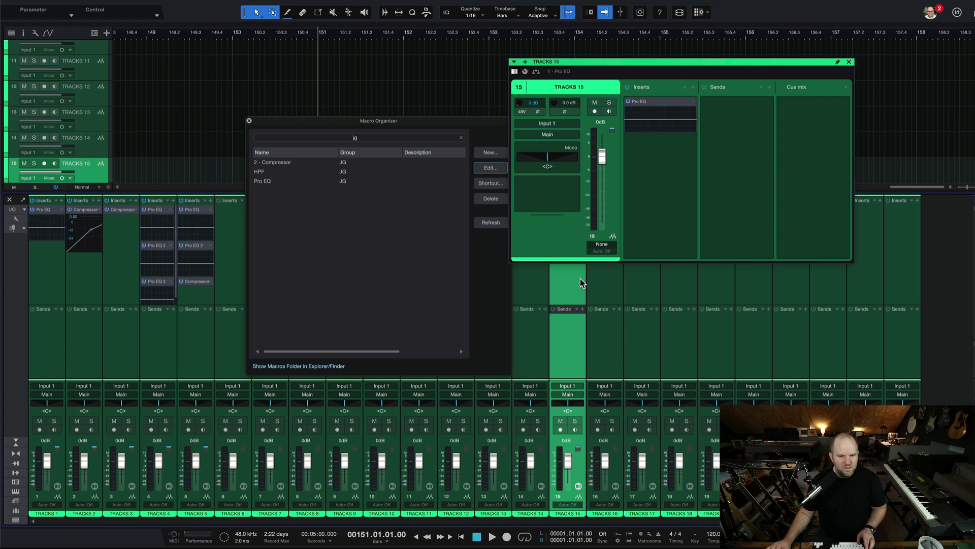
left_click(849, 63)
left_click(291, 183)
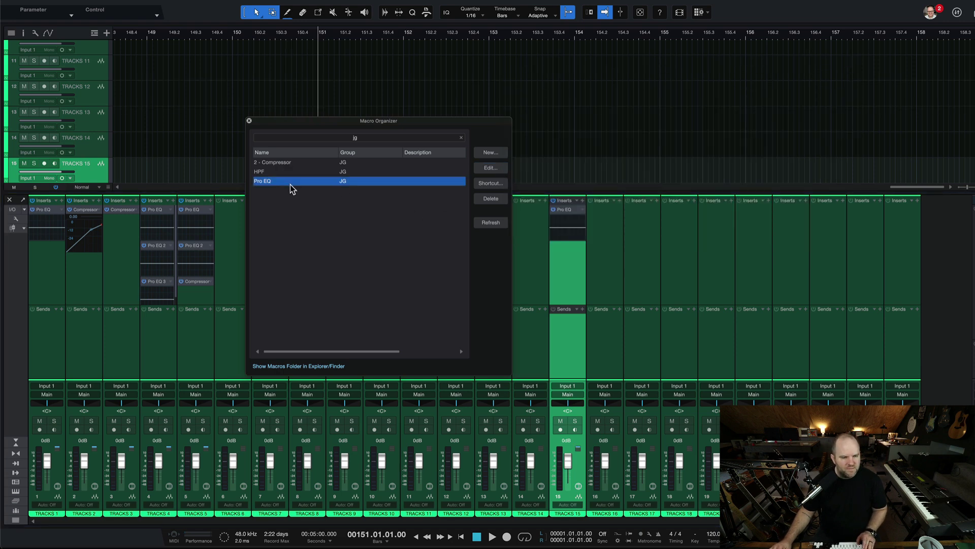
Check which plugin the Pro EQ macro's Add Insert step inserts, closing without changes
left_click(488, 168)
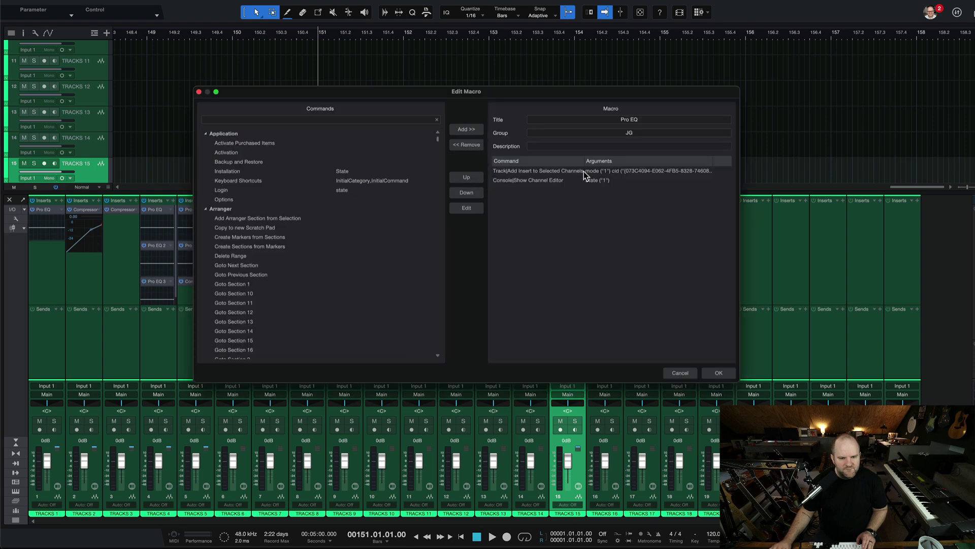
double_click(583, 172)
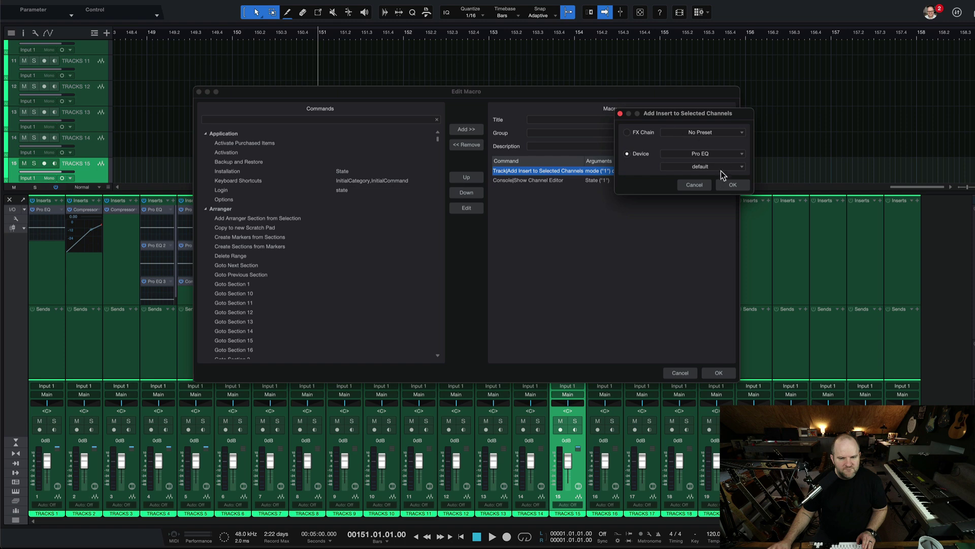
left_click(732, 185)
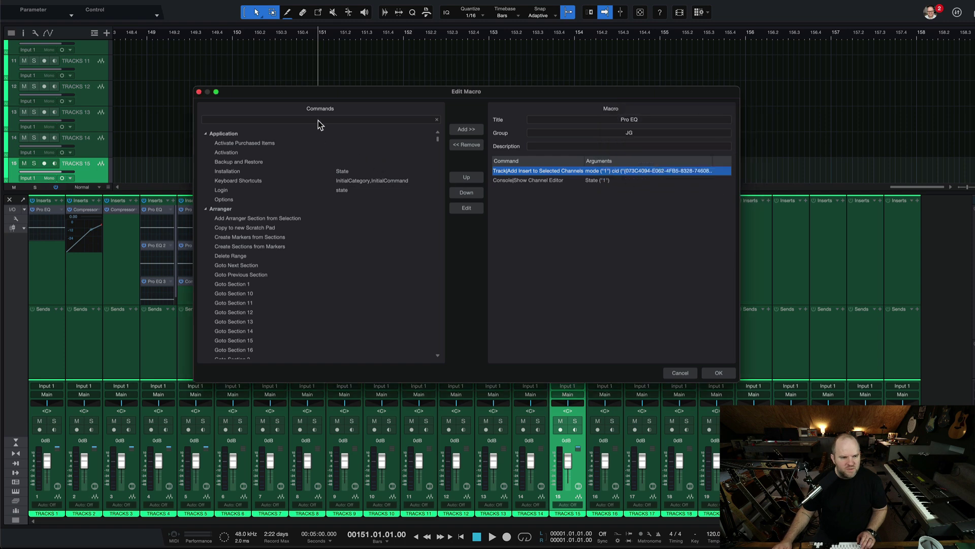
left_click(672, 374)
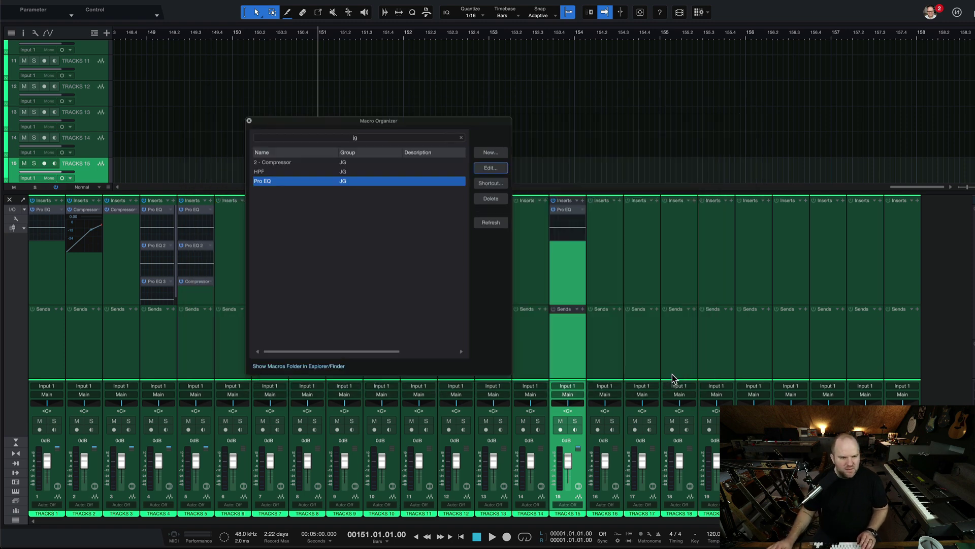
Review the 2 - Compressor macro without changes, then reselect Pro EQ
left_click(321, 163)
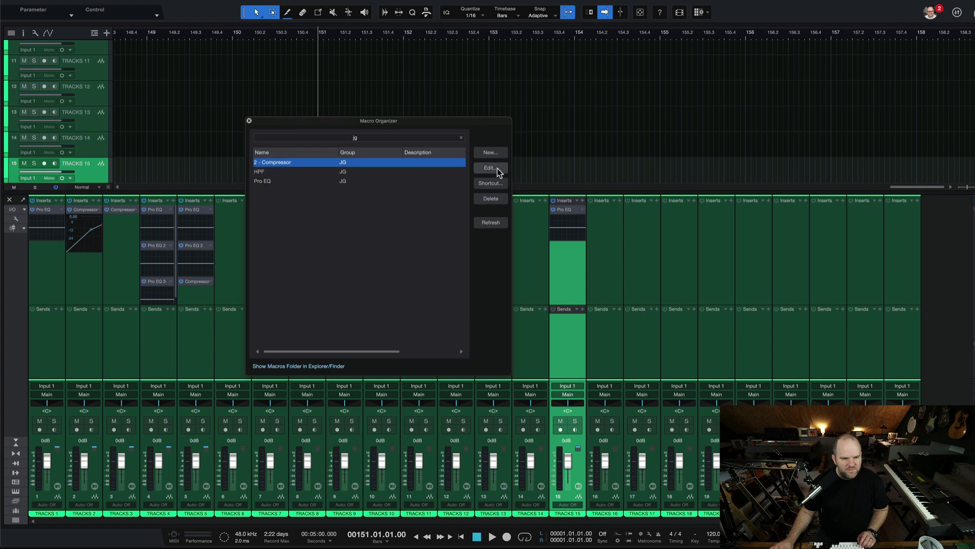
left_click(498, 168)
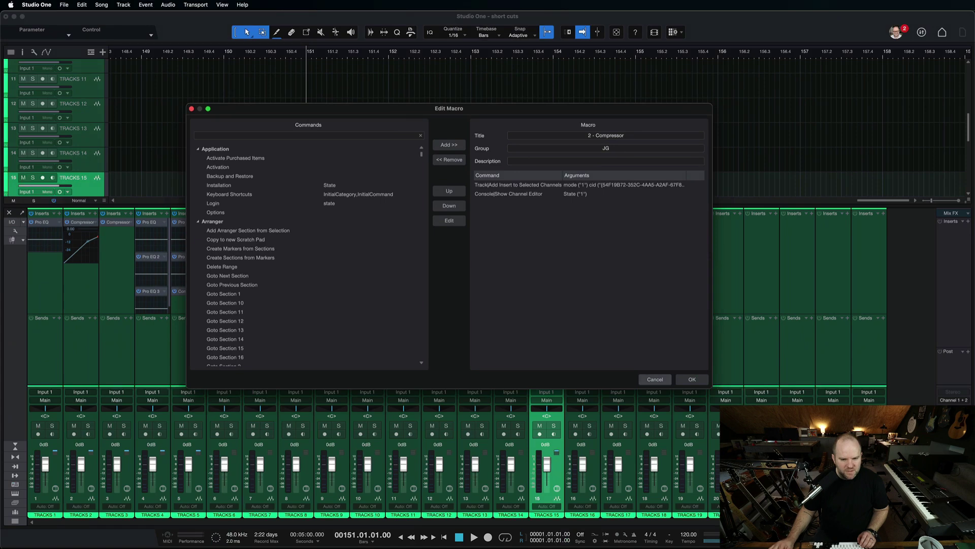
left_click(655, 379)
left_click(253, 194)
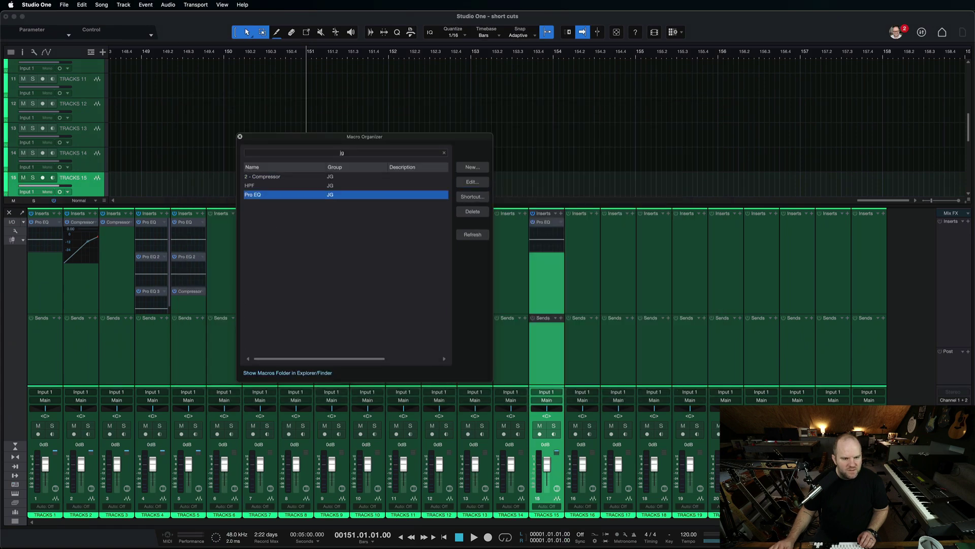
Remove the Pro EQ macro's Show Channel Editor step and re-add it via a 'channel' search
key("Return")
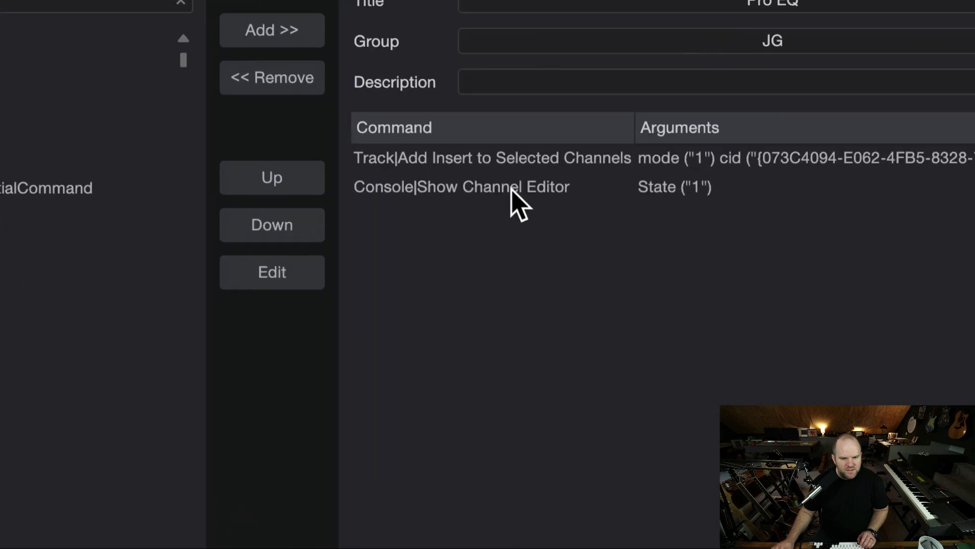
left_click(477, 196)
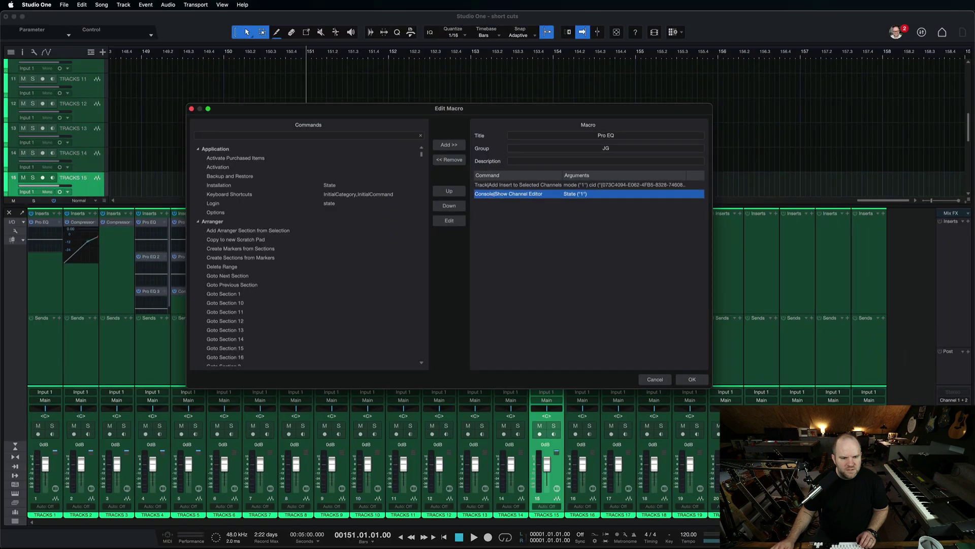
left_click(449, 160)
left_click(304, 136)
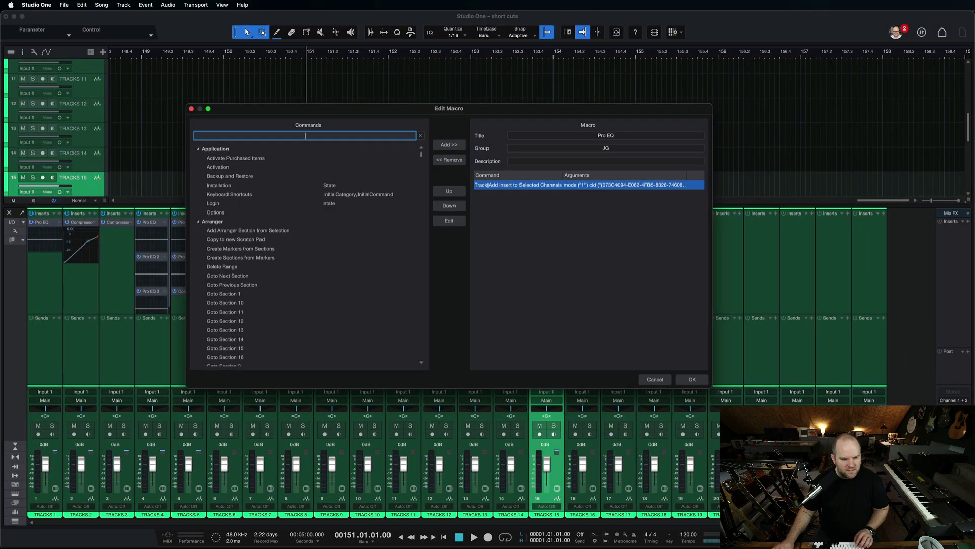
type("channel")
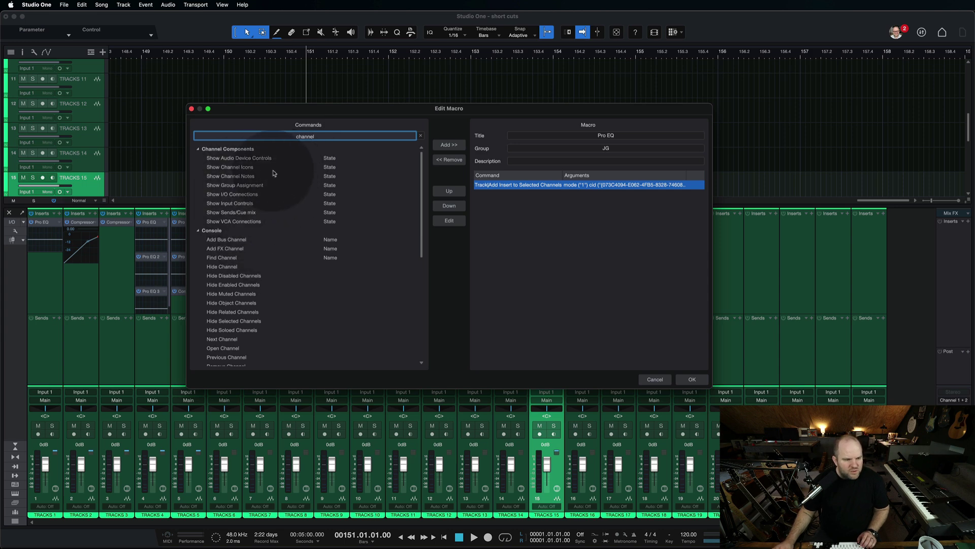
scroll(245, 330, "down", 5)
scroll(245, 328, "down", 1)
left_click(303, 294)
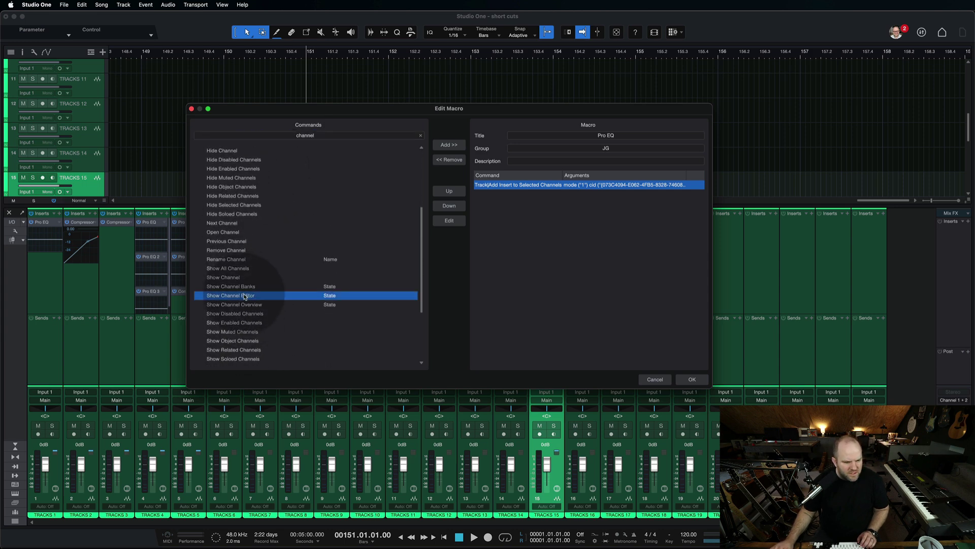
double_click(296, 298)
Set the new Show Channel Editor step's State argument to 1
left_click(556, 192)
double_click(587, 197)
type("1")
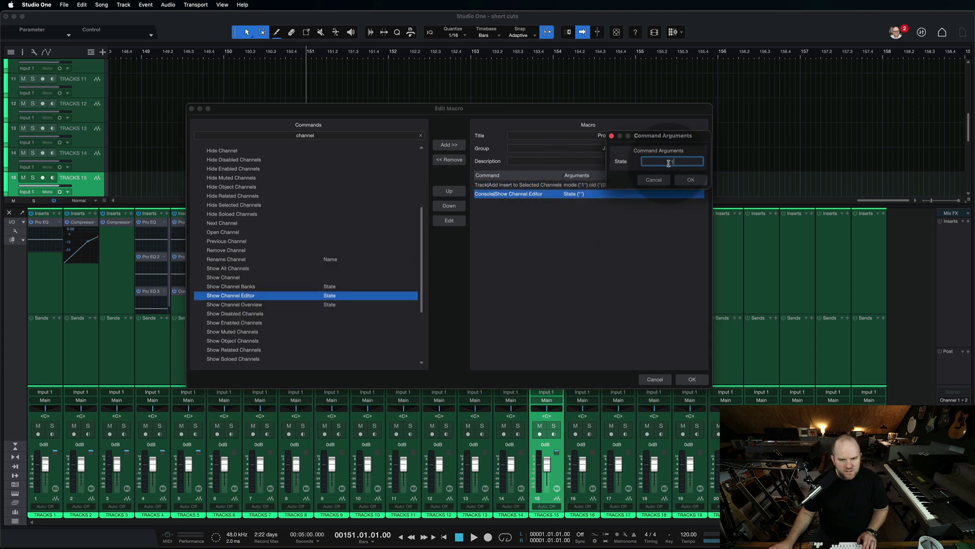
left_click(690, 180)
Save the Pro EQ macro, then add Pro EQ to channel 12 and a Compressor to channel 13
left_click(686, 378)
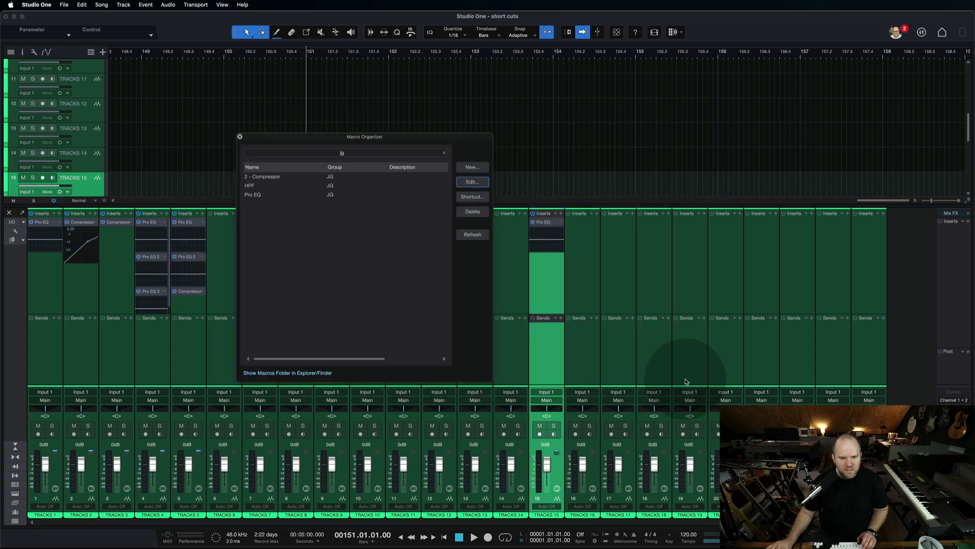
left_click(239, 135)
left_click(457, 279)
key("ctrl+e")
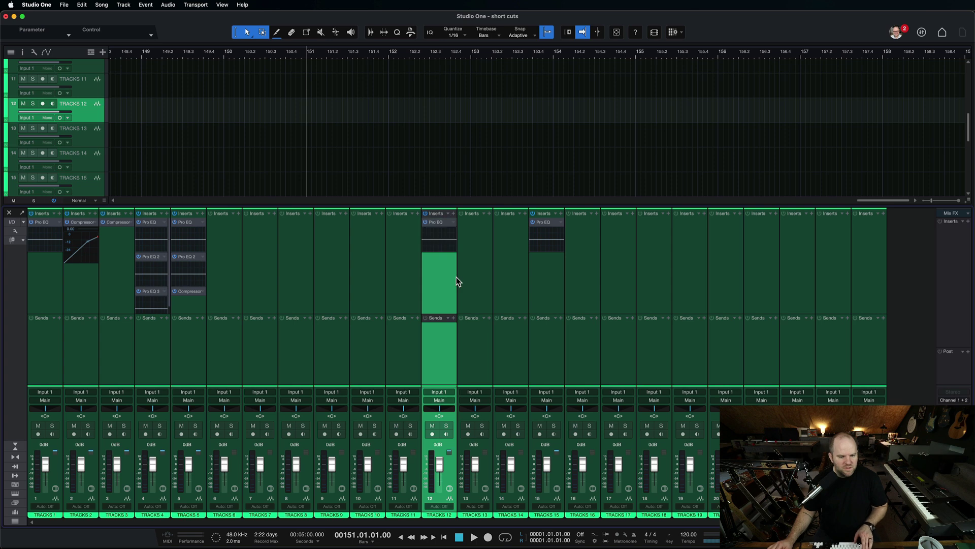
left_click(471, 291)
key("ctrl+r")
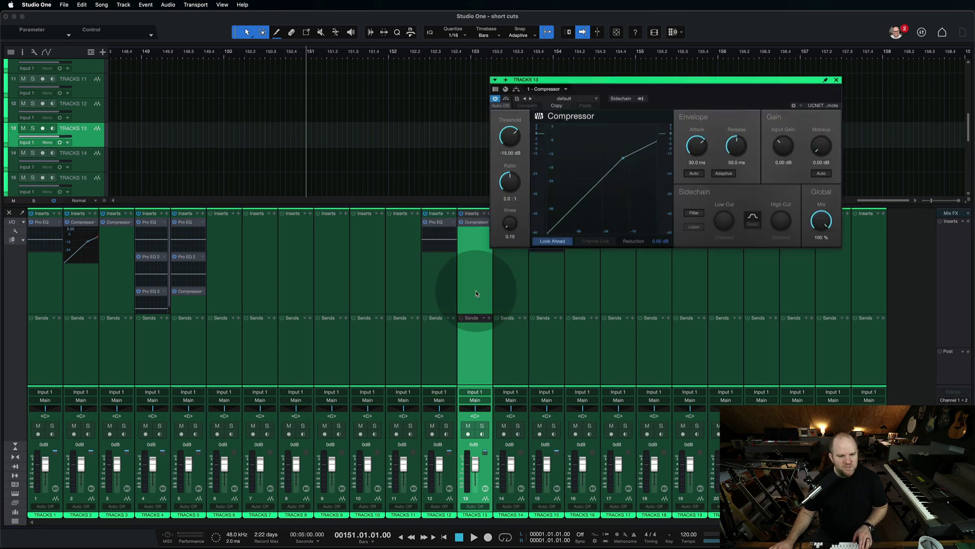
left_click(436, 285)
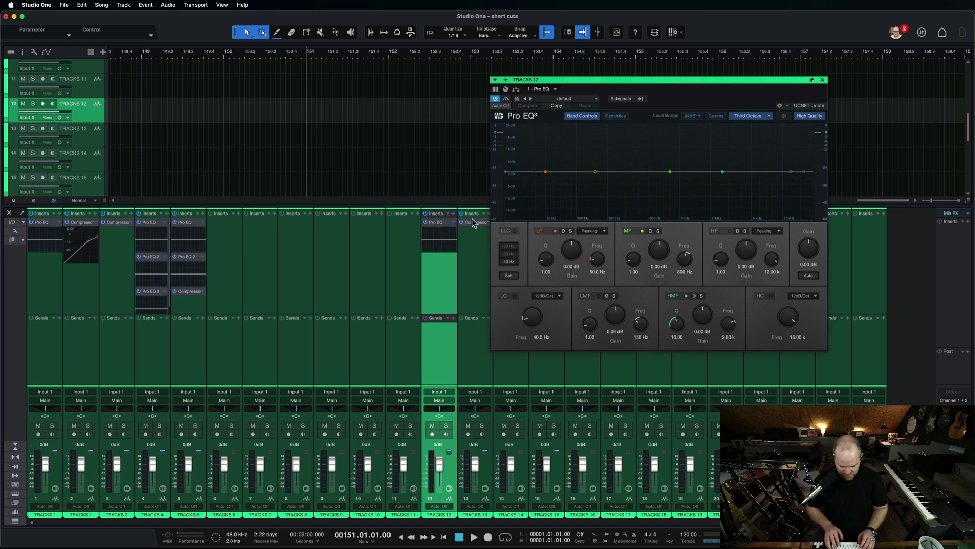
In Keyboard Shortcuts preferences, filter by 'eq' and remove the Add EQ macro's shortcut
key("super+comma")
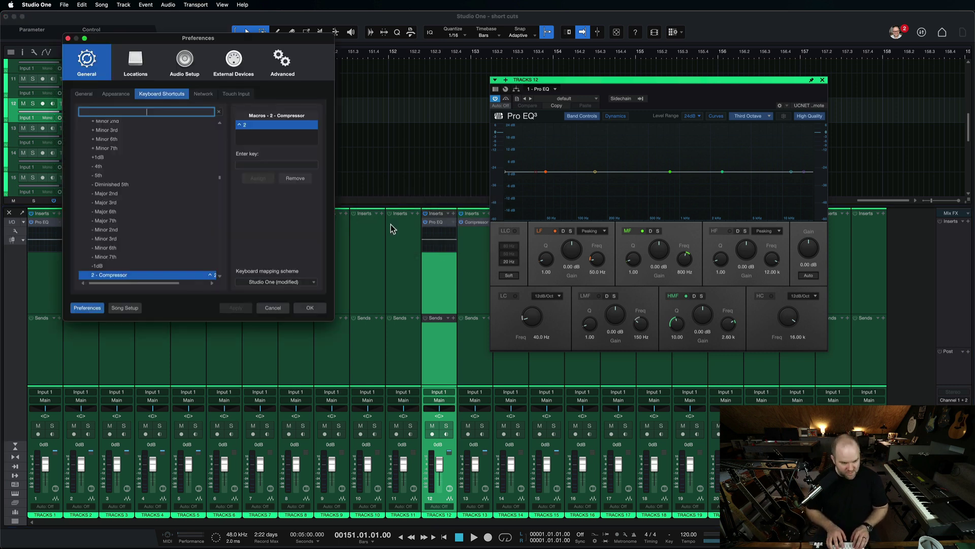
type("eq")
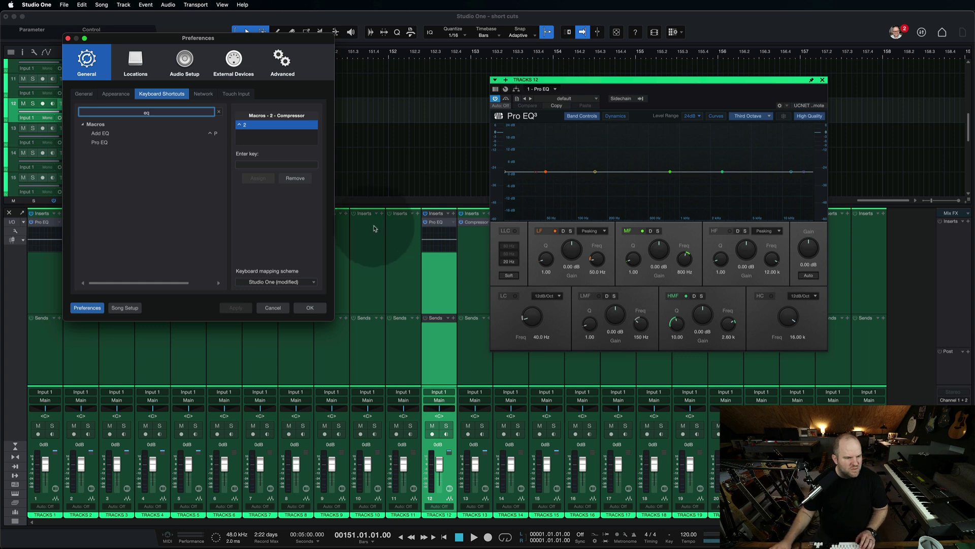
left_click(121, 142)
left_click(124, 133)
left_click(126, 142)
left_click(129, 134)
left_click(123, 143)
left_click(128, 133)
left_click(122, 151)
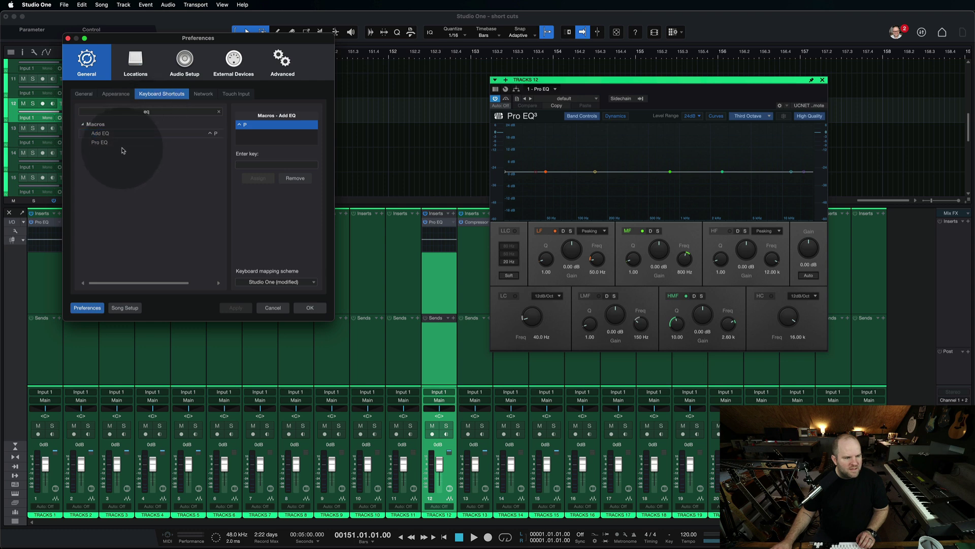
left_click(123, 143)
left_click(126, 133)
left_click(125, 142)
left_click(127, 134)
left_click(295, 178)
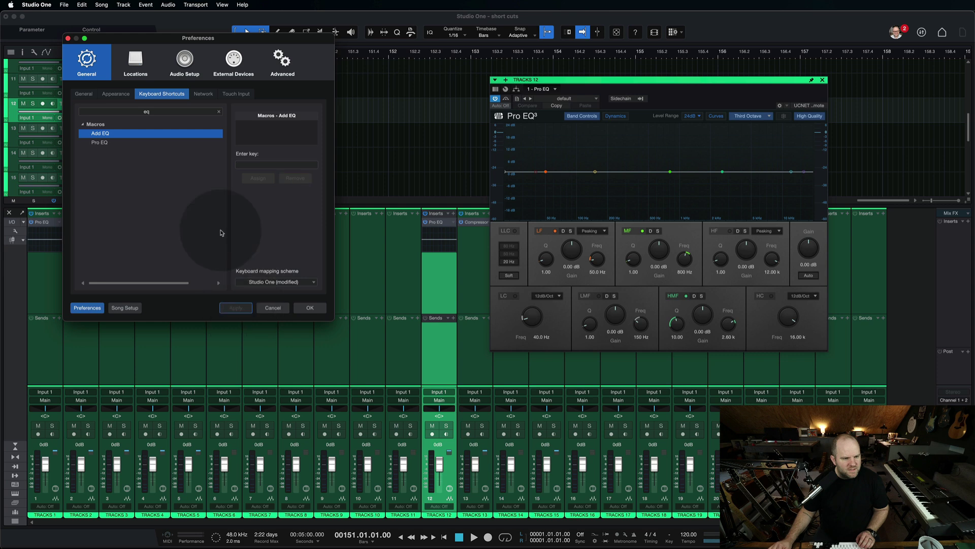
Assign Ctrl+1 to the Pro EQ macro, apply and close preferences, then select channel 8
left_click(129, 142)
left_click(206, 112)
left_click(279, 166)
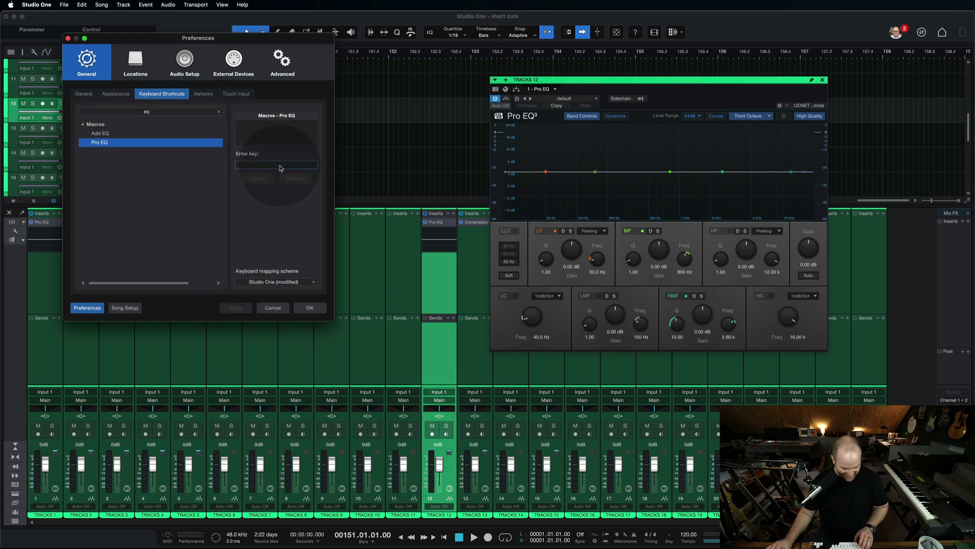
key("ctrl+1")
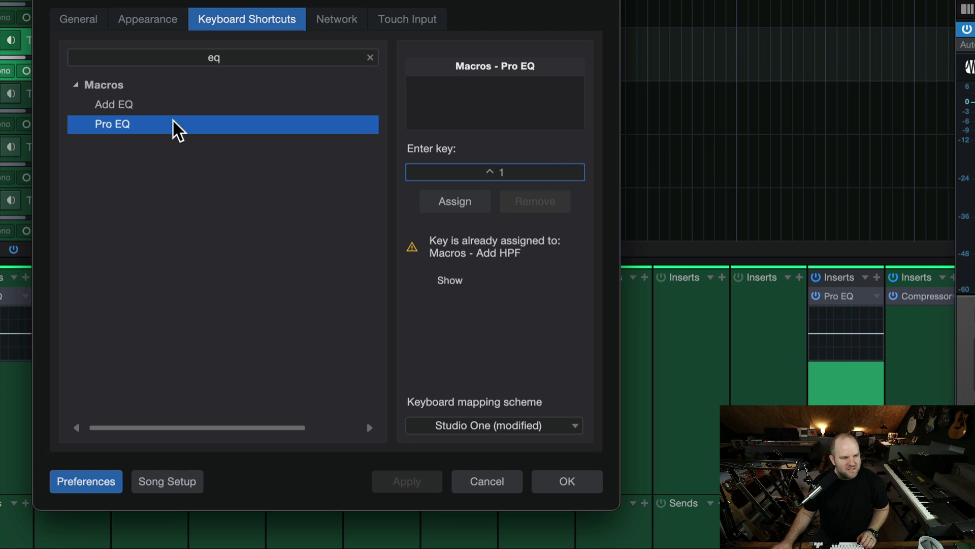
left_click(465, 200)
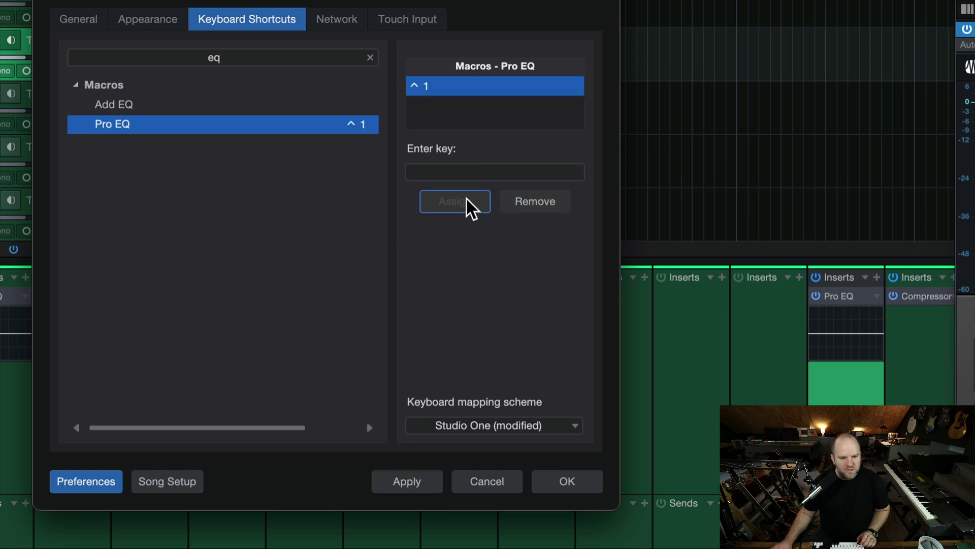
left_click(429, 482)
left_click(565, 482)
key("ctrl+1")
left_click(253, 247)
left_click(281, 260)
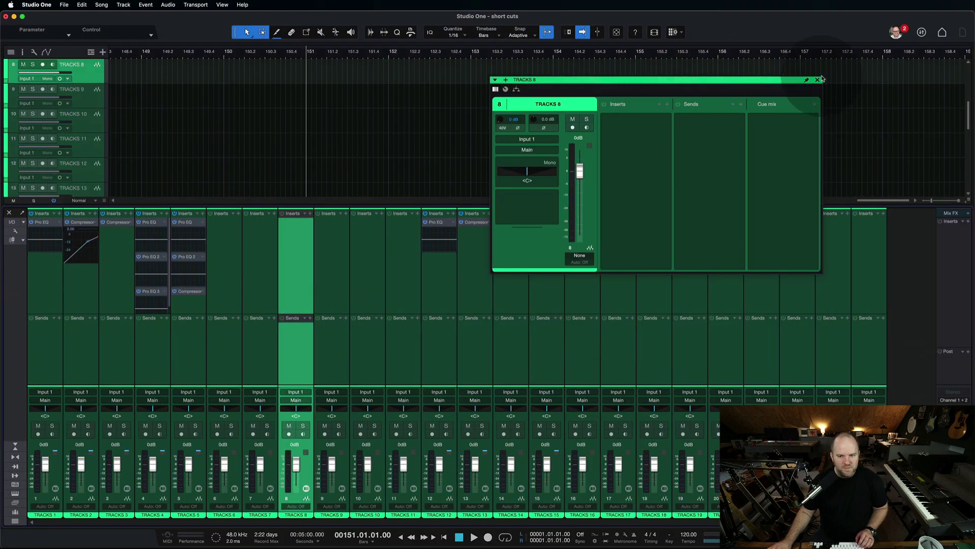
Add Pro EQ to channel 8 and Compressors to channels 9 and 8
left_click(693, 134)
left_click(300, 258)
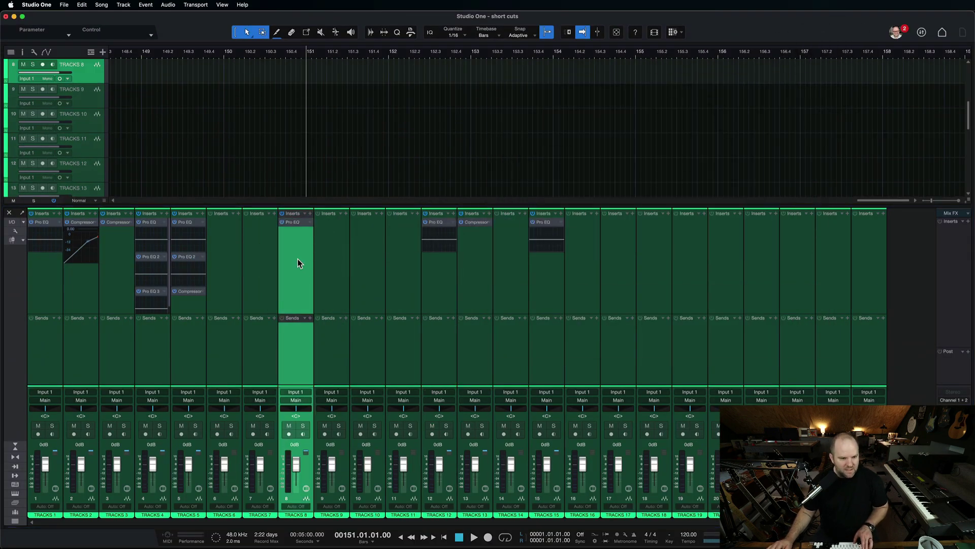
key("ctrl+1")
left_click(320, 260)
key("ctrl+2")
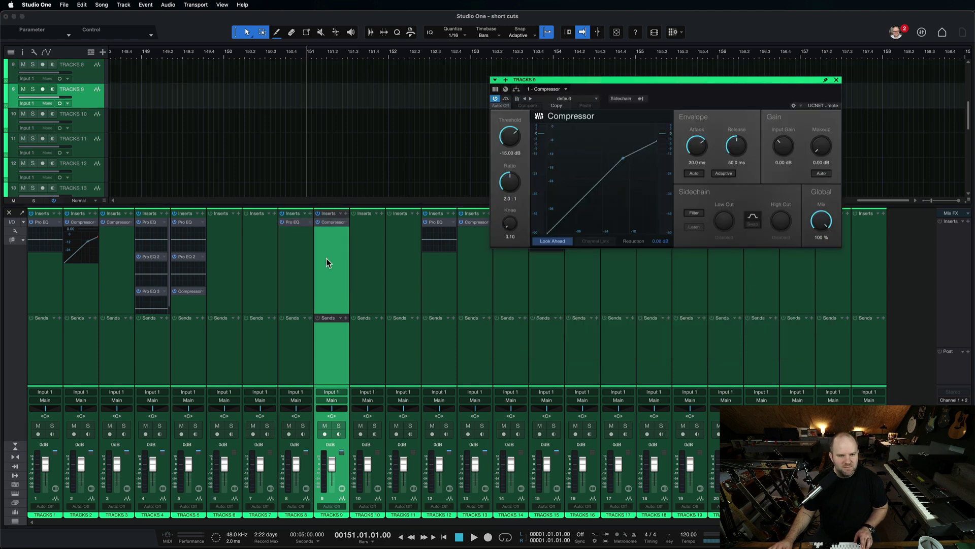
left_click(315, 264)
left_click(296, 264)
key("ctrl+2")
left_click(296, 264)
left_click(836, 80)
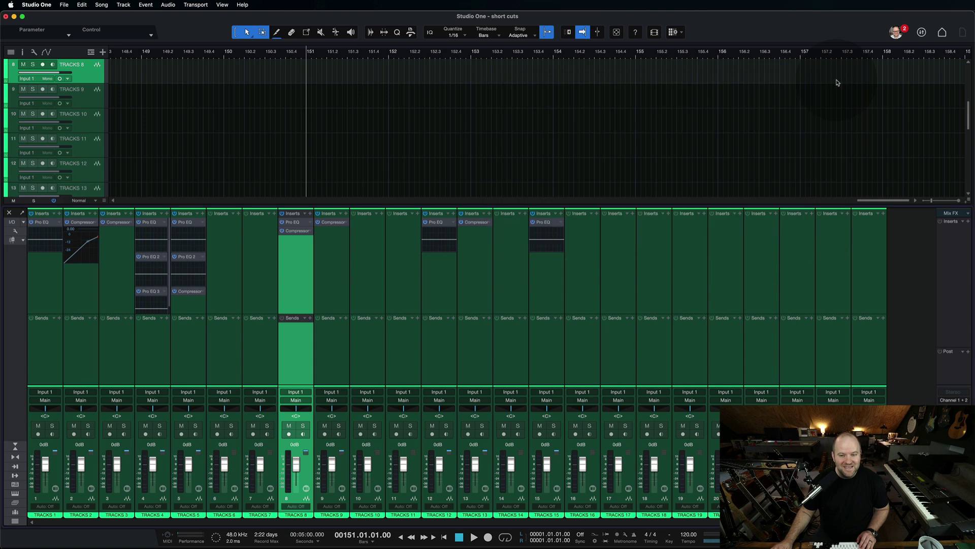
Select channels 10, 8, 7 and 6, adding a Compressor to channel 6
left_click(454, 237)
left_click(377, 268)
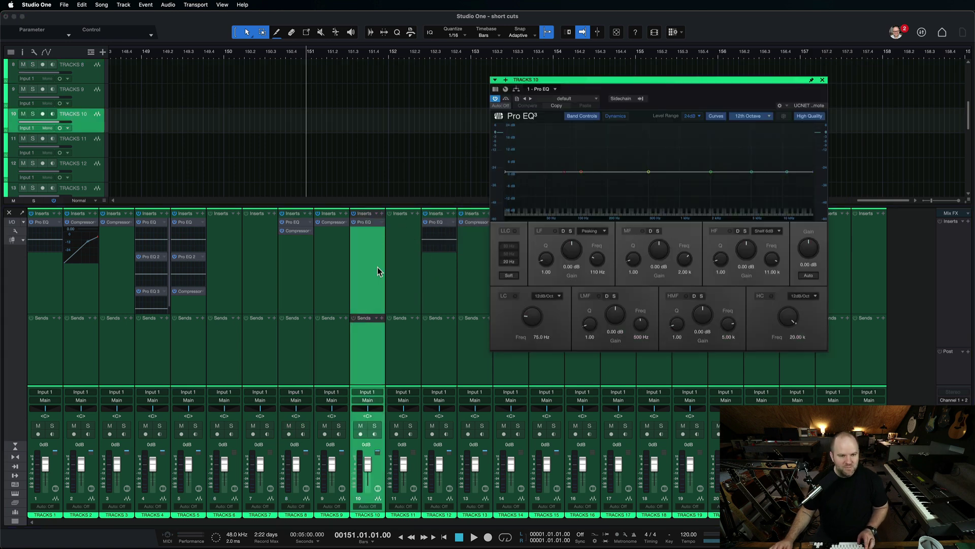
left_click(297, 292)
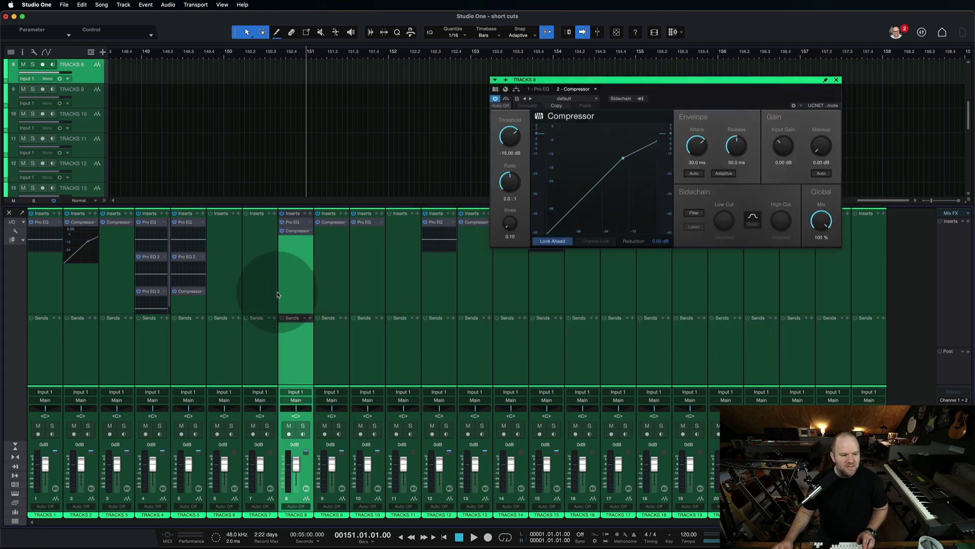
left_click(260, 293)
left_click(221, 293)
key("super+v")
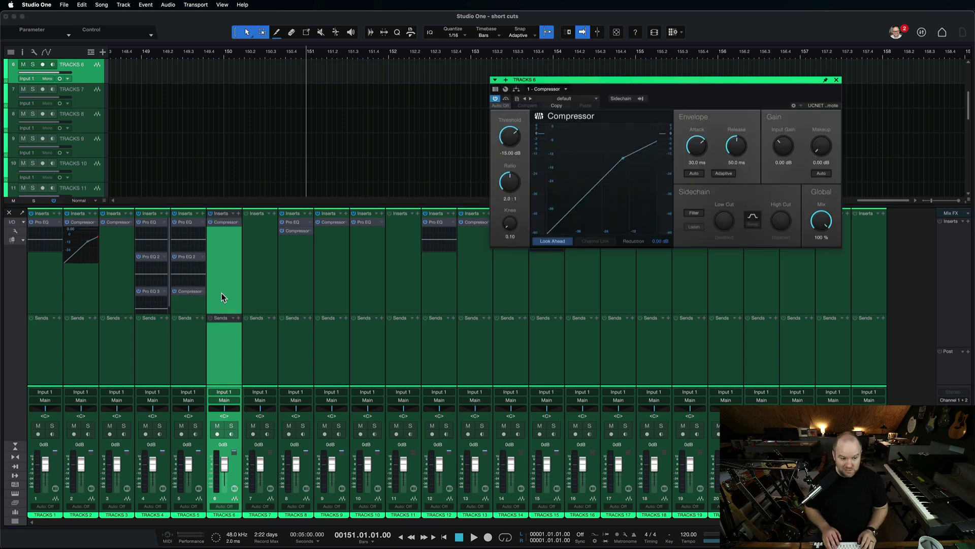
Filter the Macro Organizer by 'jg' and retitle the Pro EQ macro to '1-Pro EQ', renaming its file
key("super+alt+m")
type("jg")
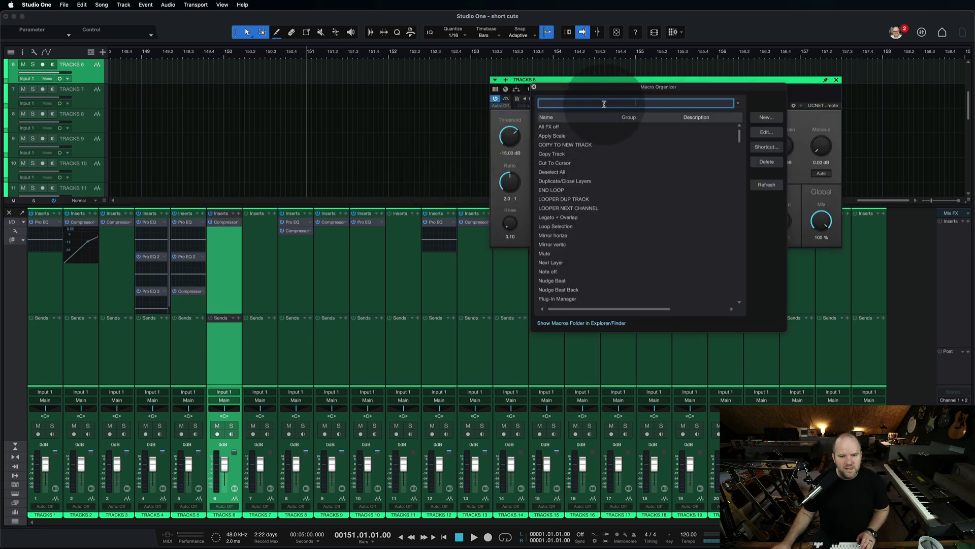
left_click(559, 145)
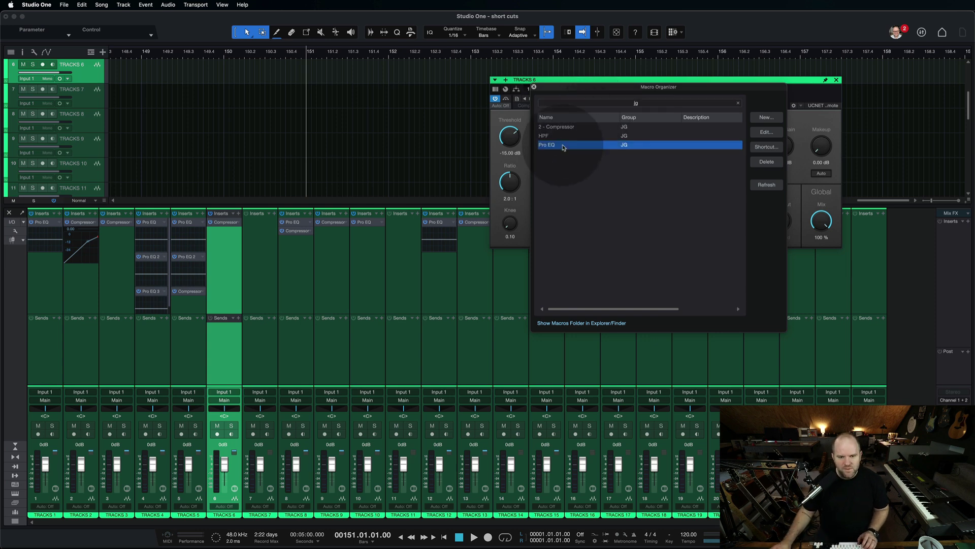
left_click(767, 132)
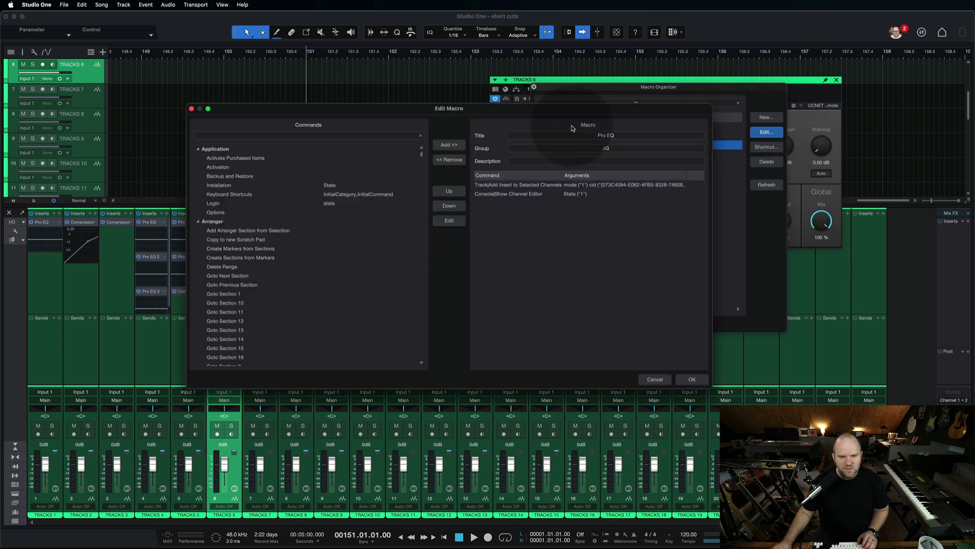
left_click(589, 135)
type("1-")
key("Return")
left_click(692, 379)
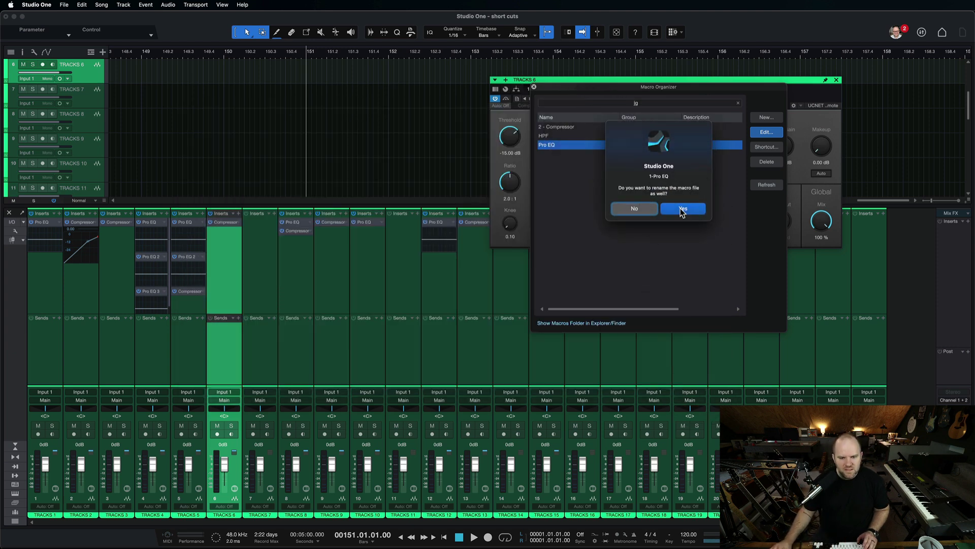
left_click(682, 209)
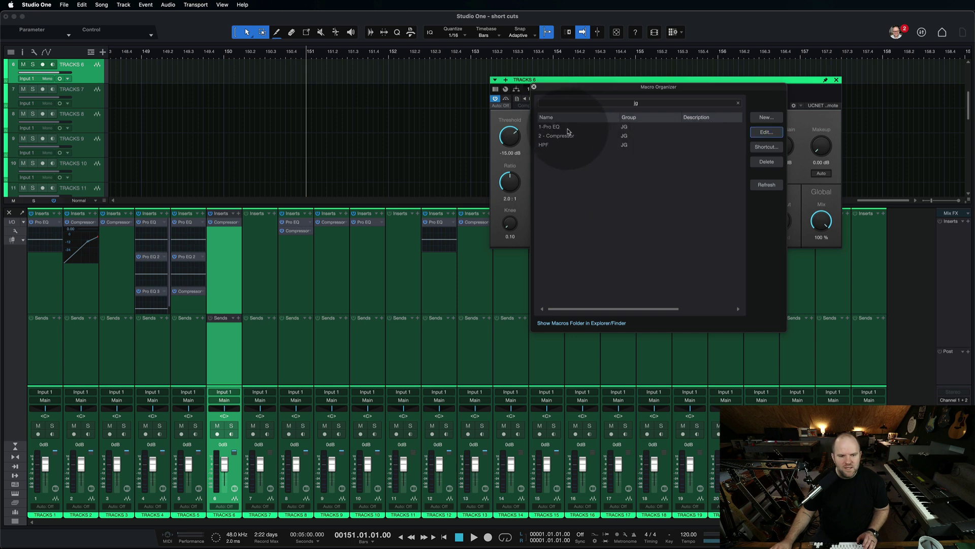
Delete the HPF macro, leaving 1-Pro EQ and 2 - Compressor
left_click(568, 147)
left_click(767, 161)
left_click(691, 201)
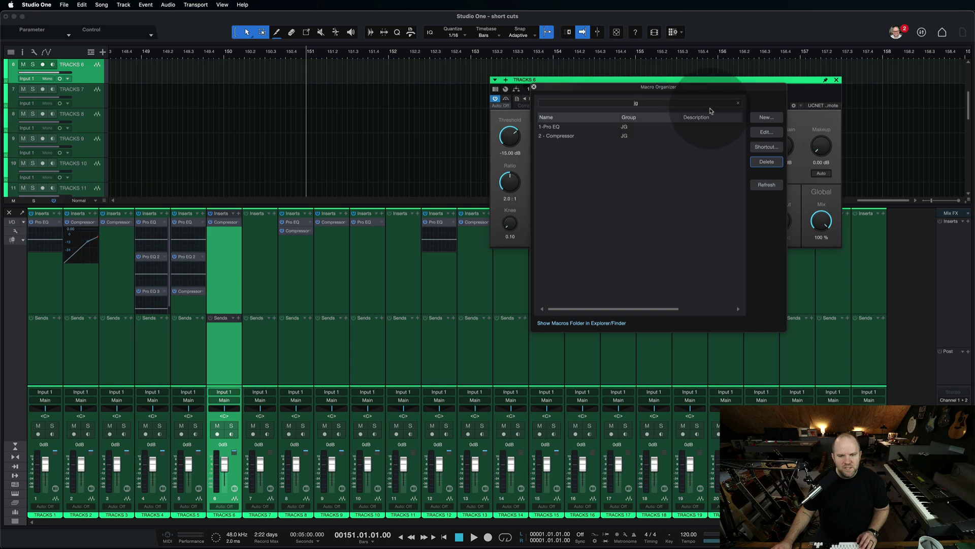
left_click(617, 135)
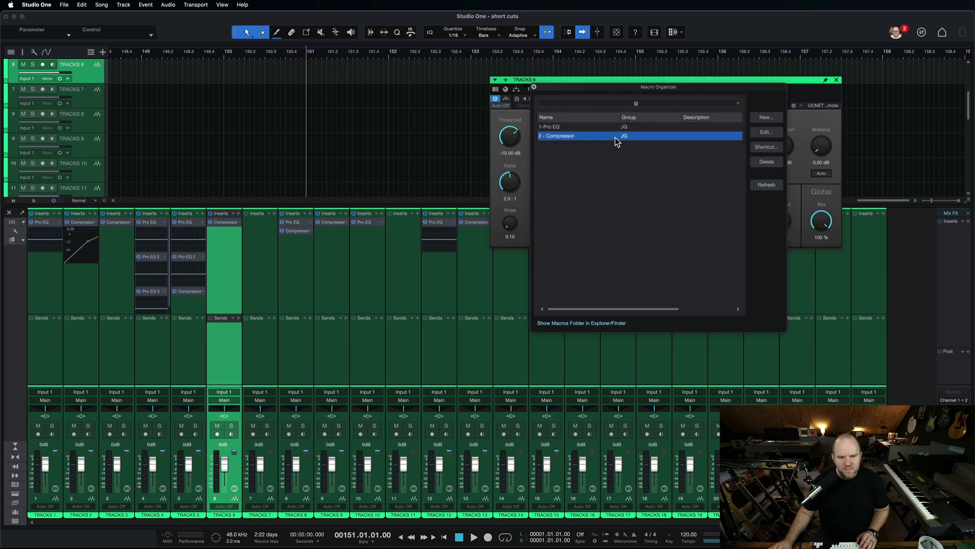
Start a new macro with Add Insert to Selected Channels, using Fat Channel as the device
left_click(767, 117)
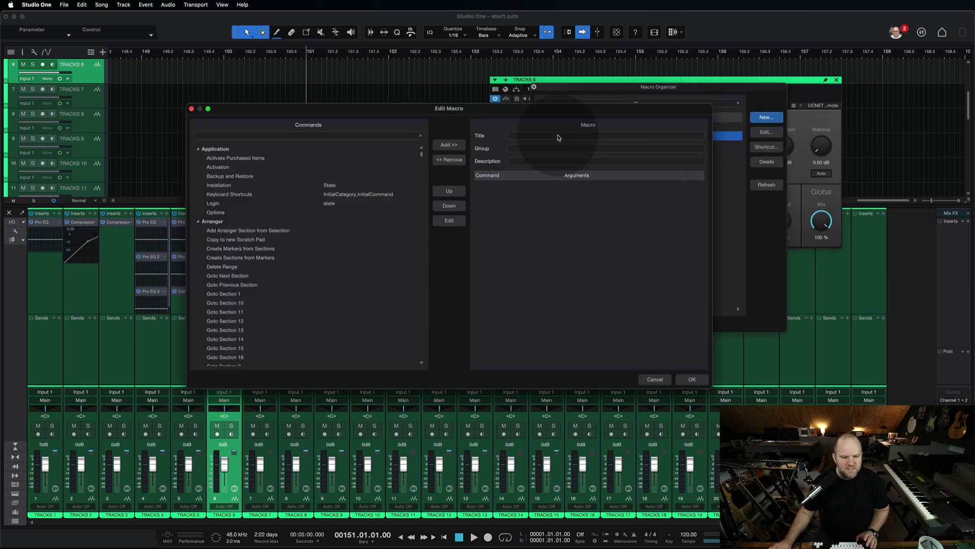
left_click(317, 135)
type("insert")
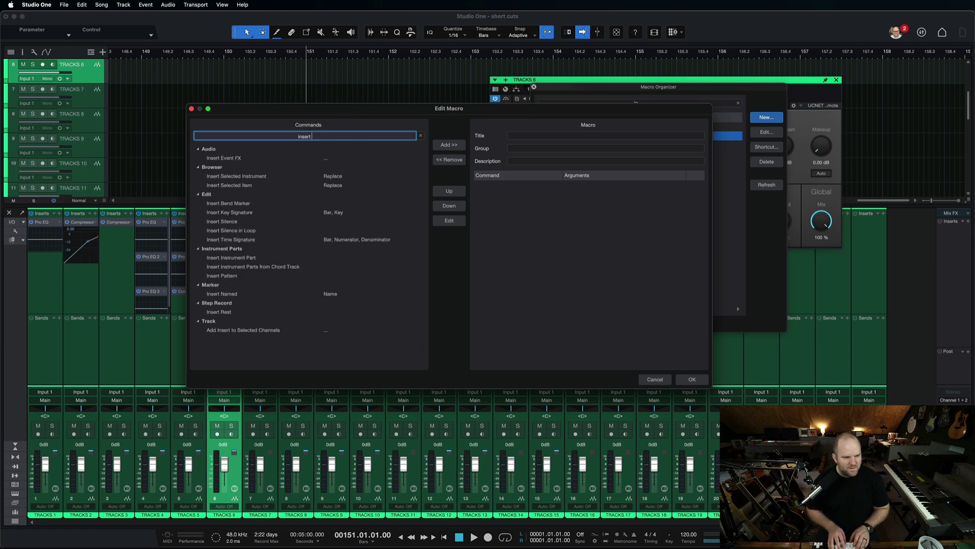
left_click(240, 331)
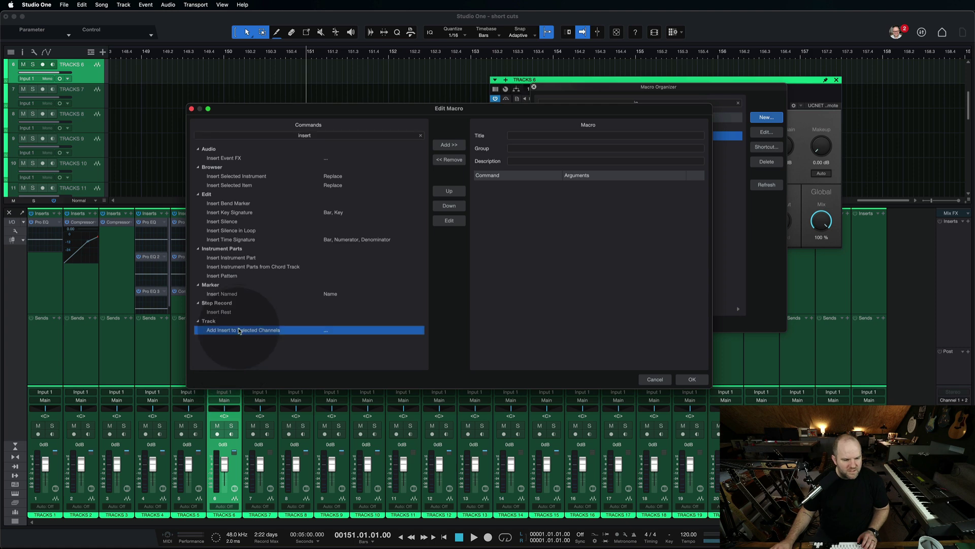
double_click(239, 331)
double_click(550, 185)
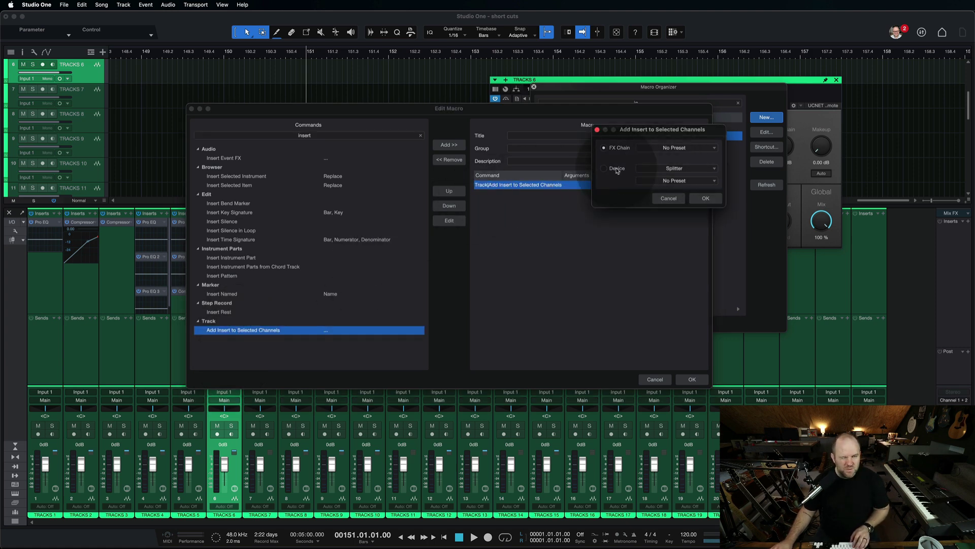
left_click(617, 169)
left_click(679, 169)
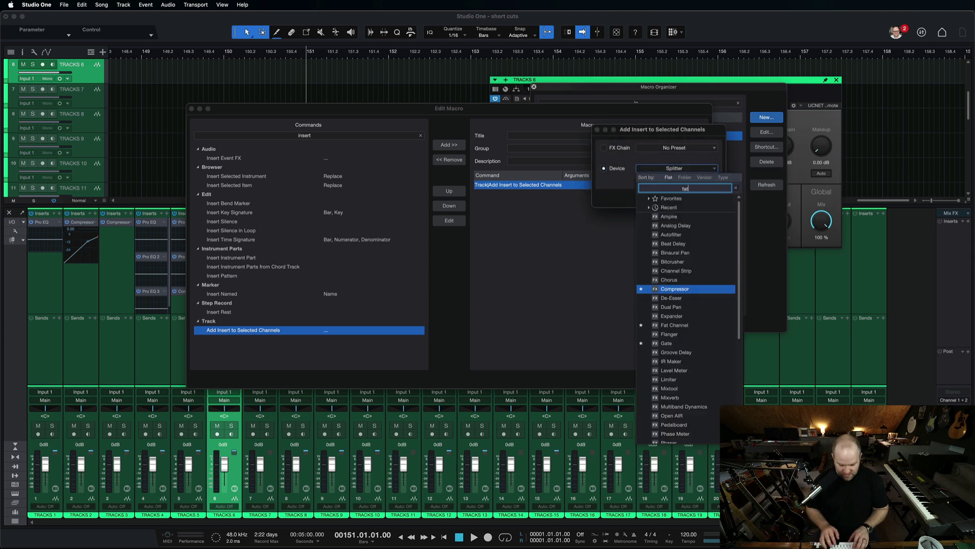
type("fat")
left_click(666, 217)
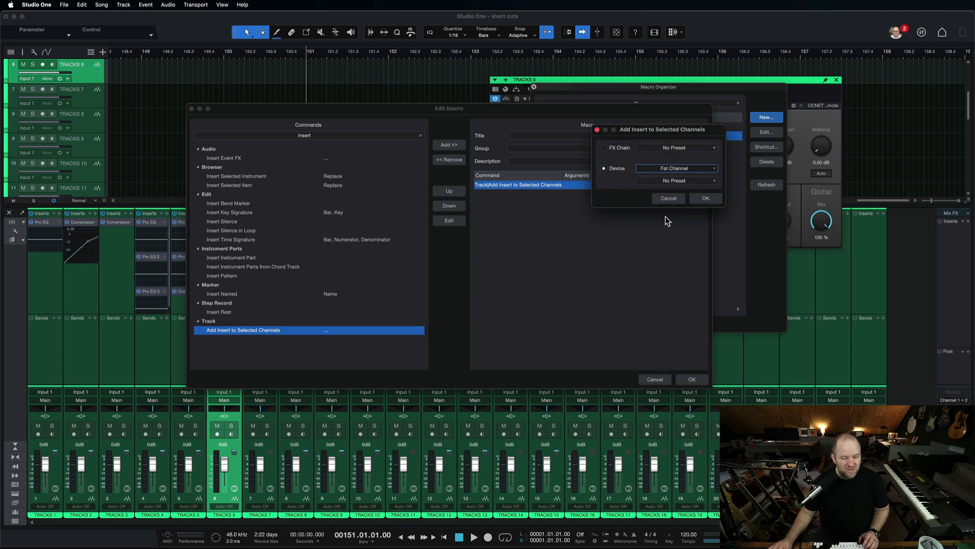
left_click(704, 199)
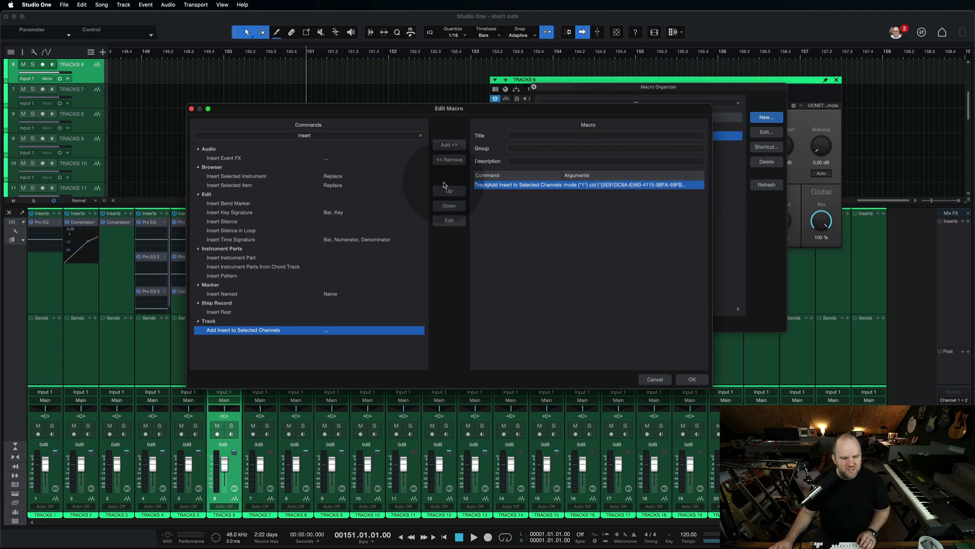
Append Console|Show Channel Overview with State 1 to the macro
left_click(279, 136)
type("show")
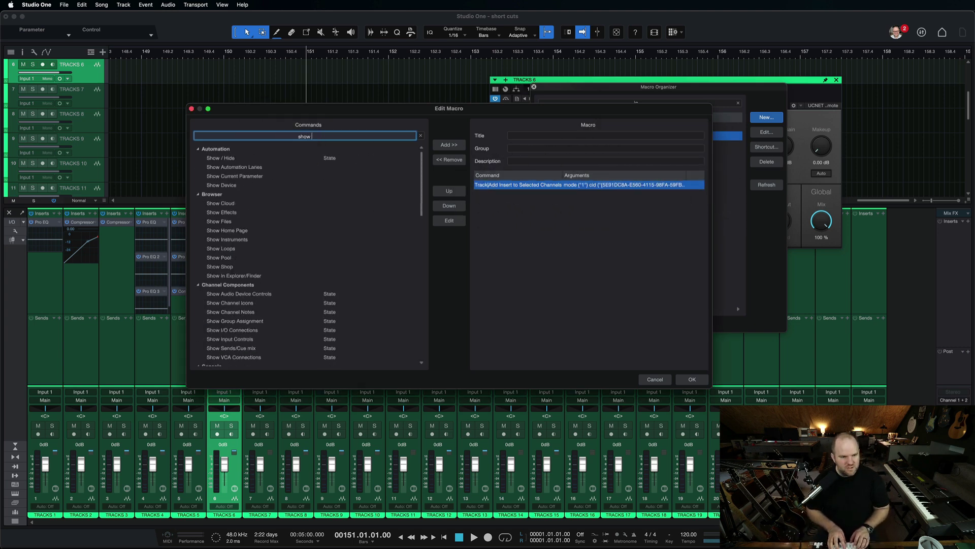
type(" chann")
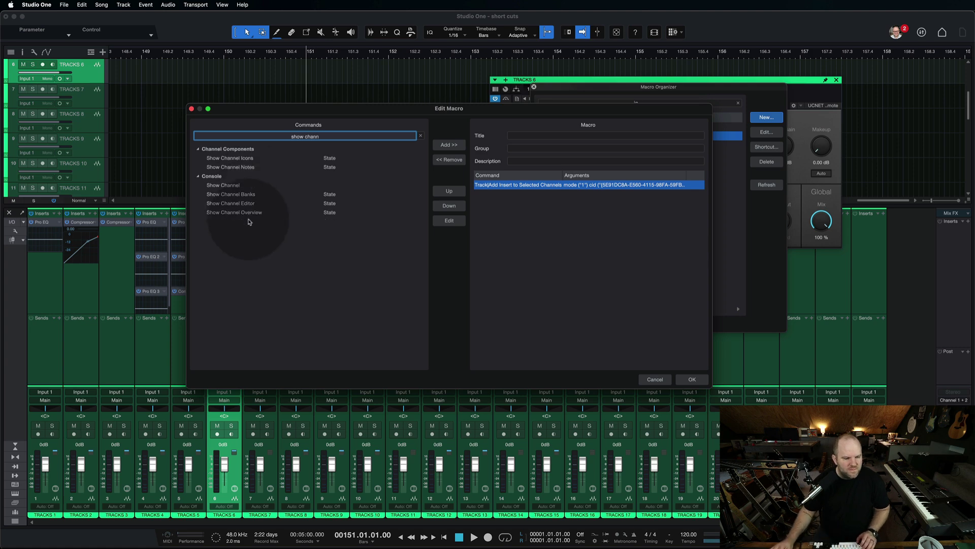
double_click(247, 213)
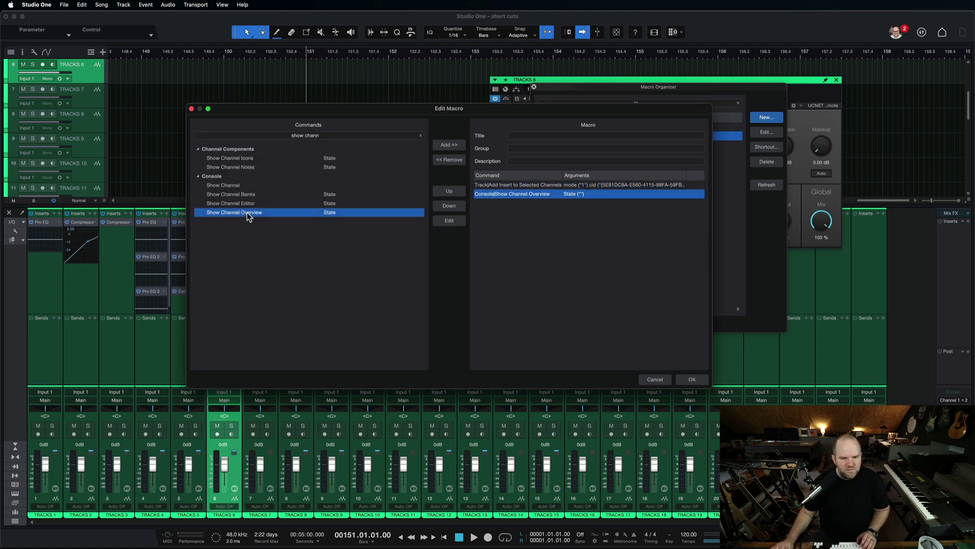
double_click(576, 194)
type("1")
left_click(691, 180)
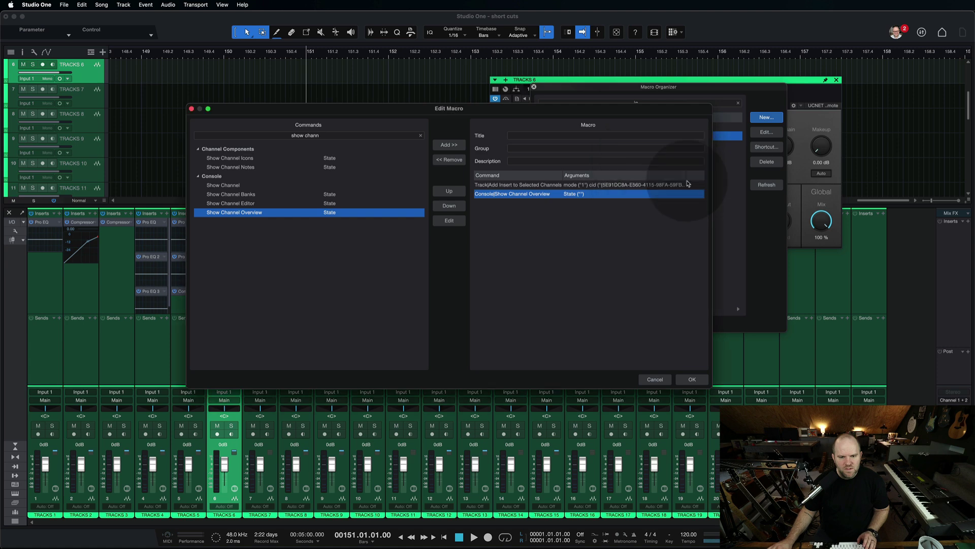
Title the macro '3 - Fat Channel' in group JG and save it, renaming its file
left_click(593, 135)
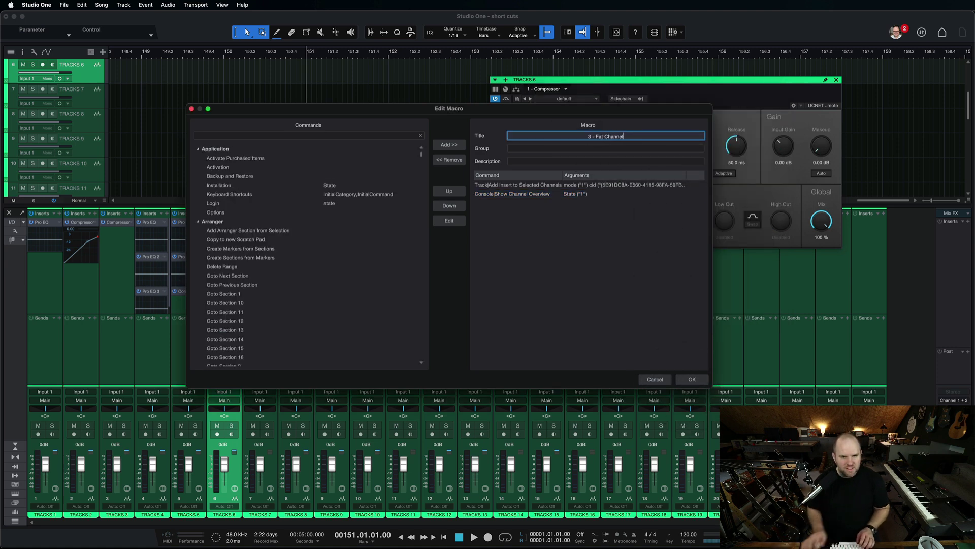
left_click(598, 148)
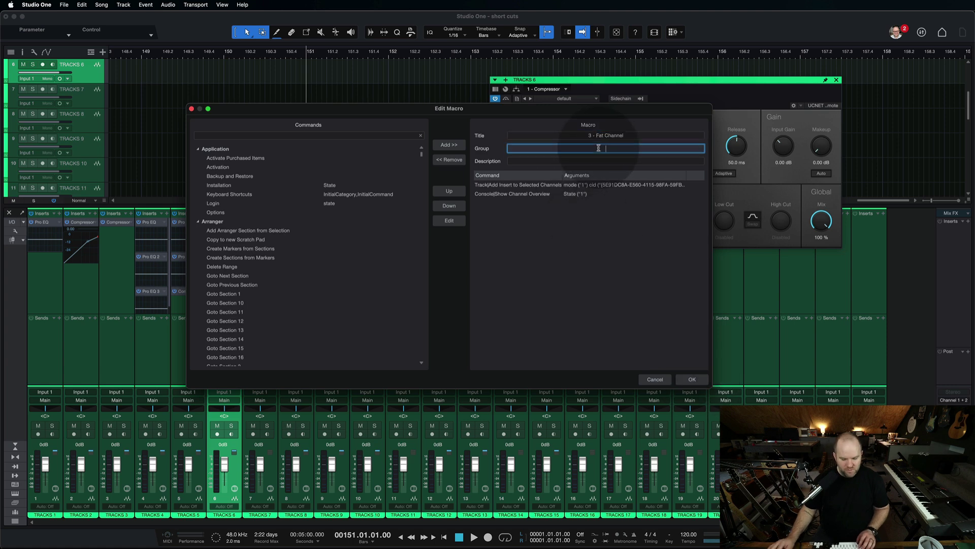
type("JG")
left_click(692, 379)
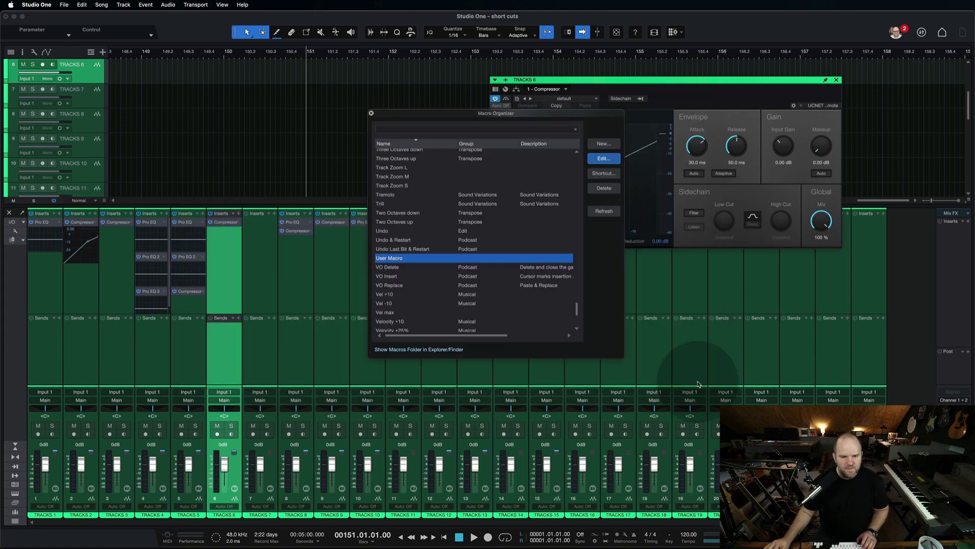
left_click(675, 212)
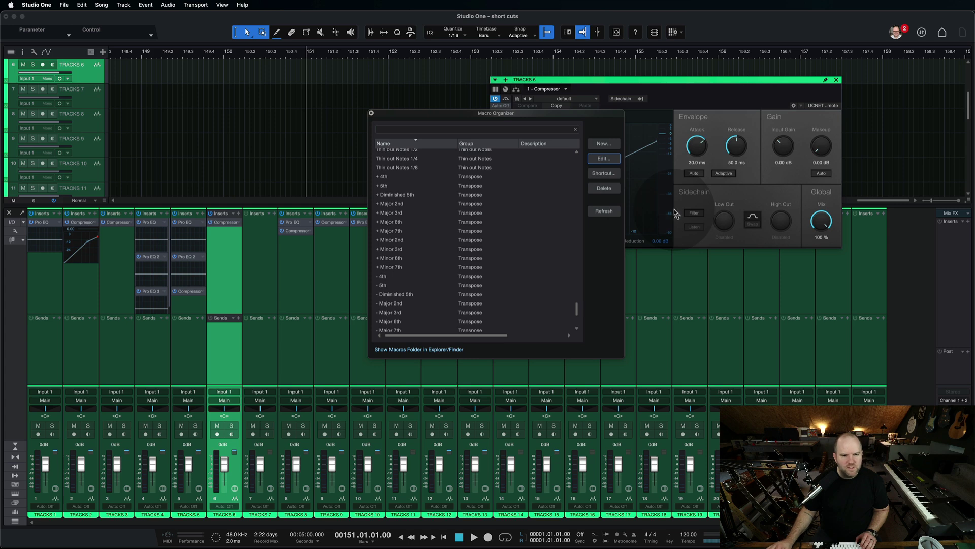
left_click(500, 130)
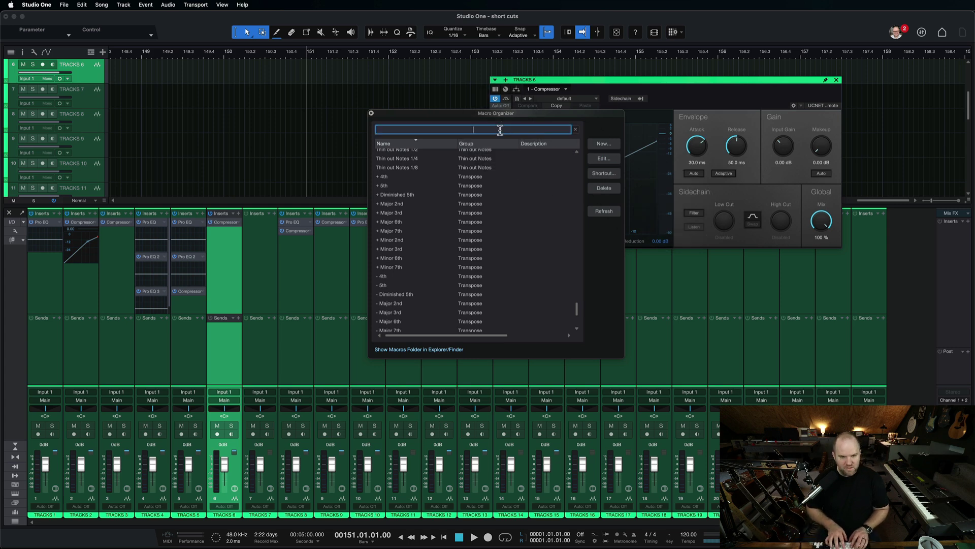
Assign the Ctrl+3 keyboard shortcut to the 3 - Fat Channel macro
type("JG")
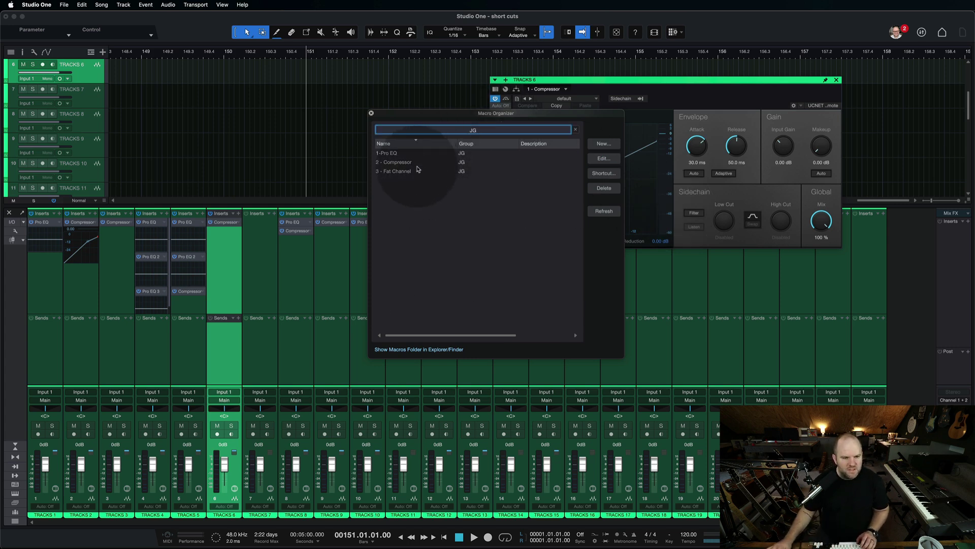
left_click(417, 171)
left_click(604, 174)
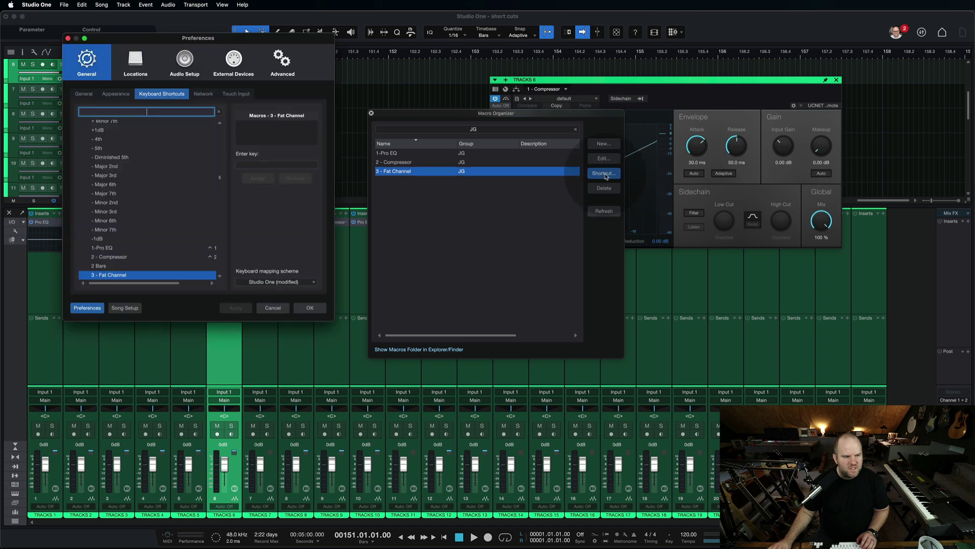
left_click(269, 165)
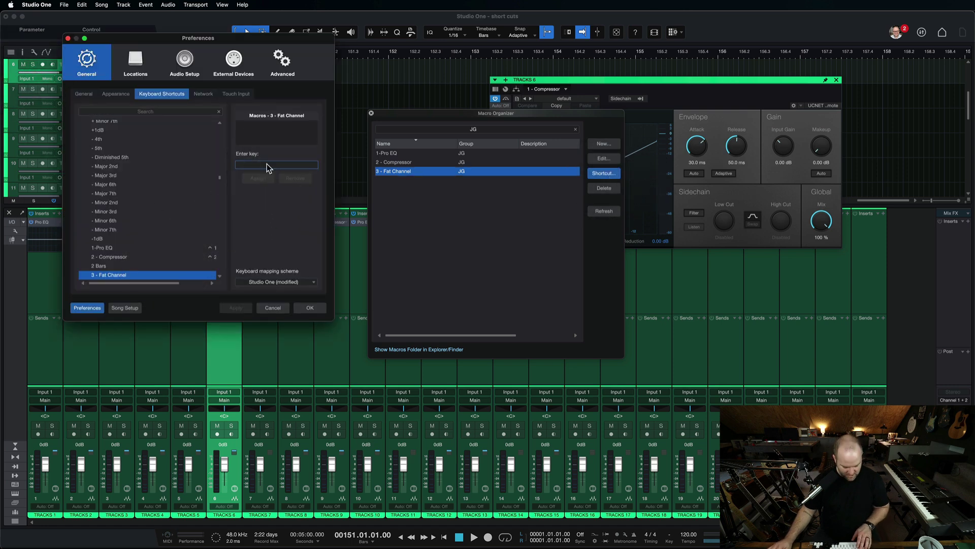
left_click(258, 178)
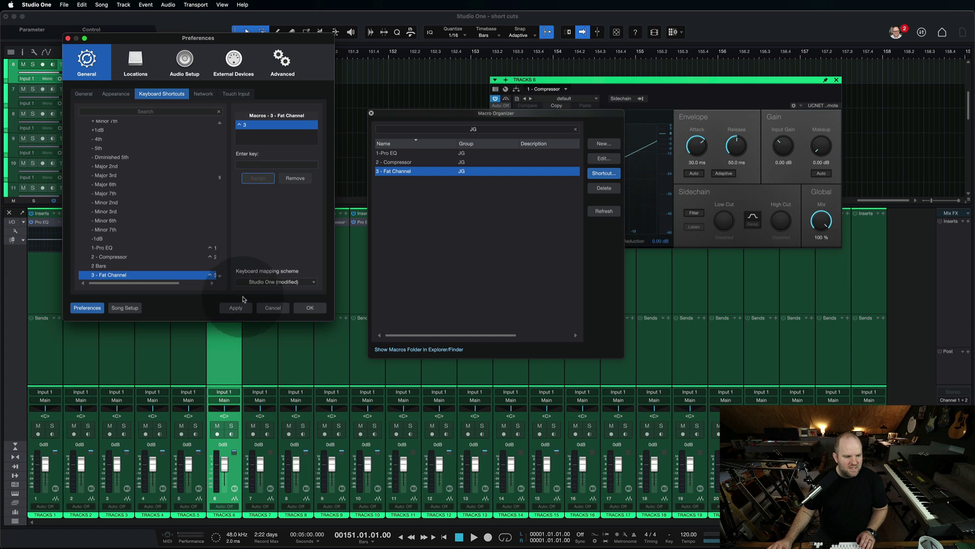
left_click(278, 309)
Add Fat Channel inserts to TRACKS 7, 8 and 9 with Ctrl+3
left_click(294, 300)
left_click(260, 288)
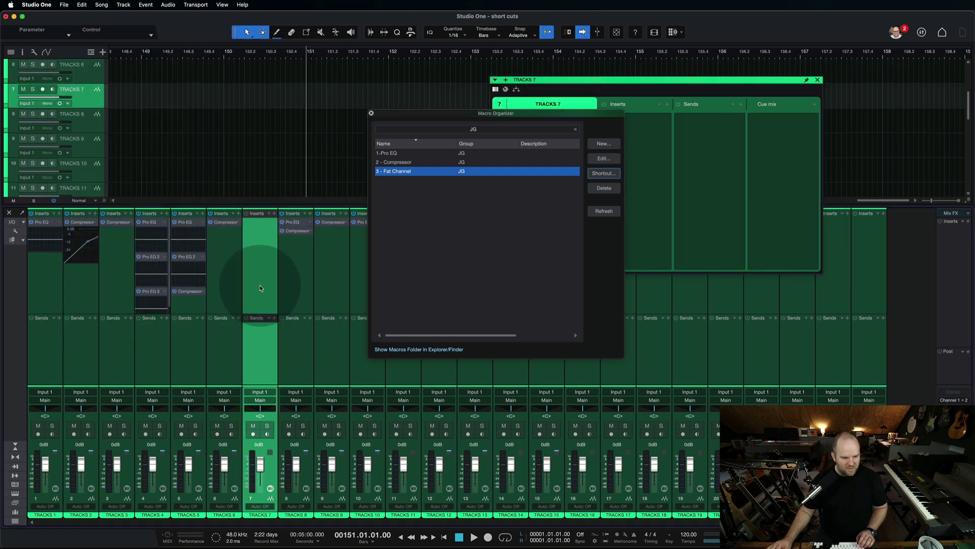
key("ctrl+3")
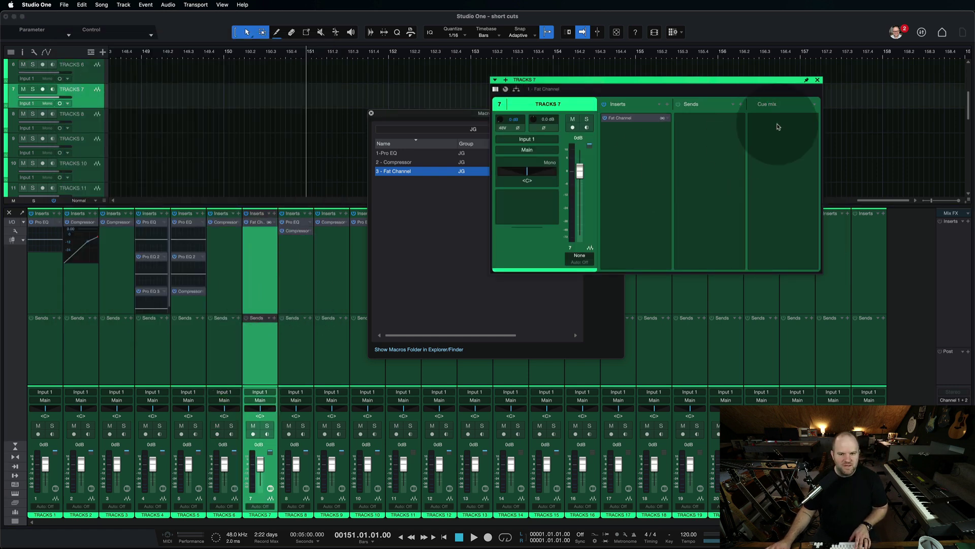
left_click(817, 79)
left_click(284, 277)
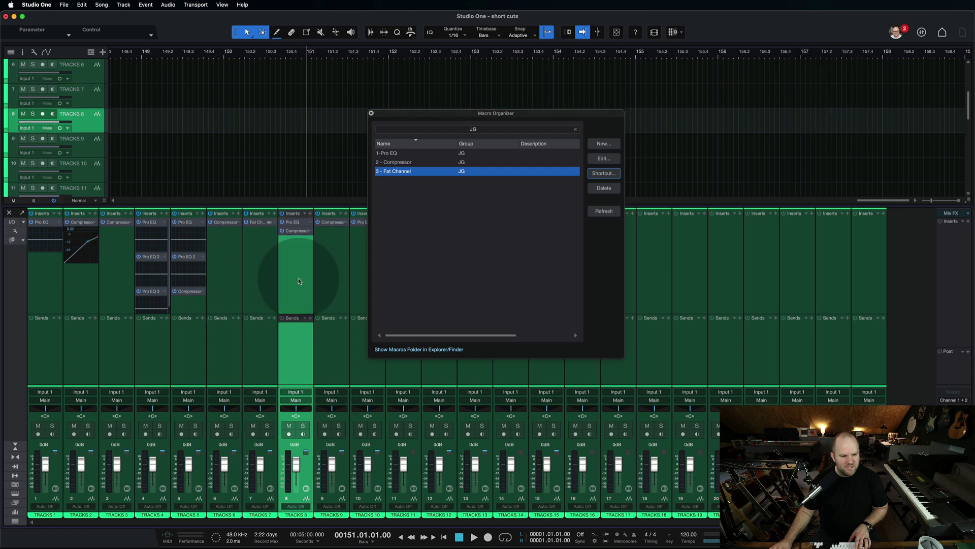
key("ctrl+3")
left_click(314, 278)
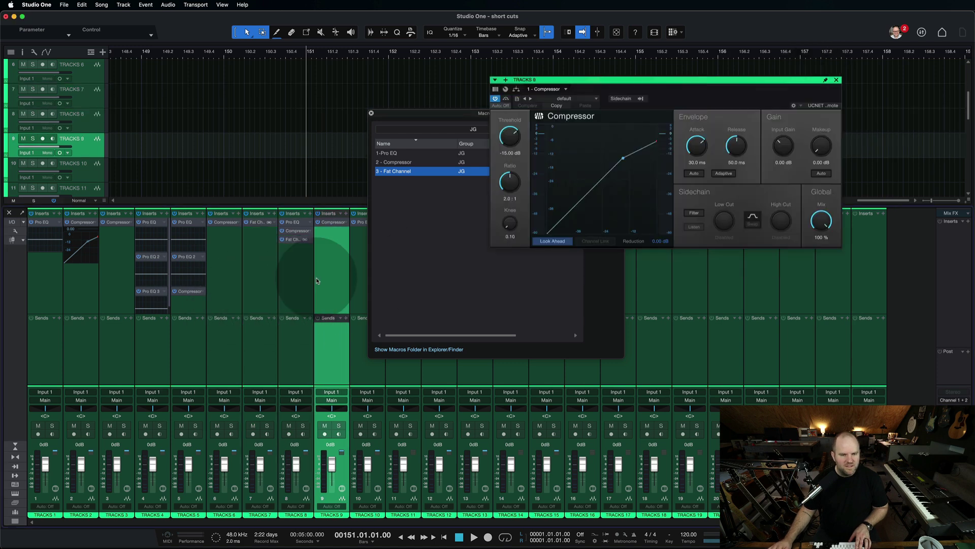
key("ctrl+3")
Add Fat Channel inserts to three more channels, including channels 21 and 22
left_click(739, 357)
key("ctrl+3")
left_click(756, 356)
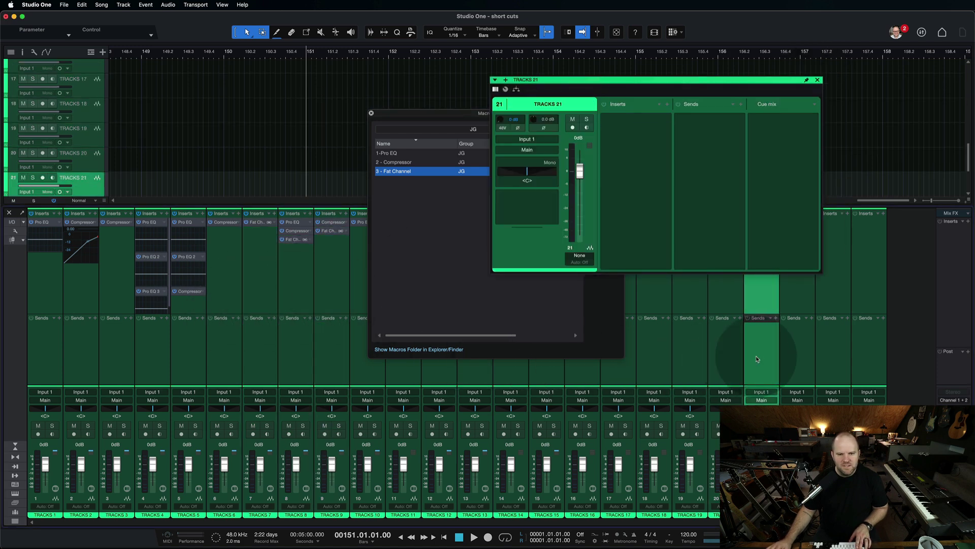
key("ctrl+3")
left_click(795, 355)
key("ctrl+3")
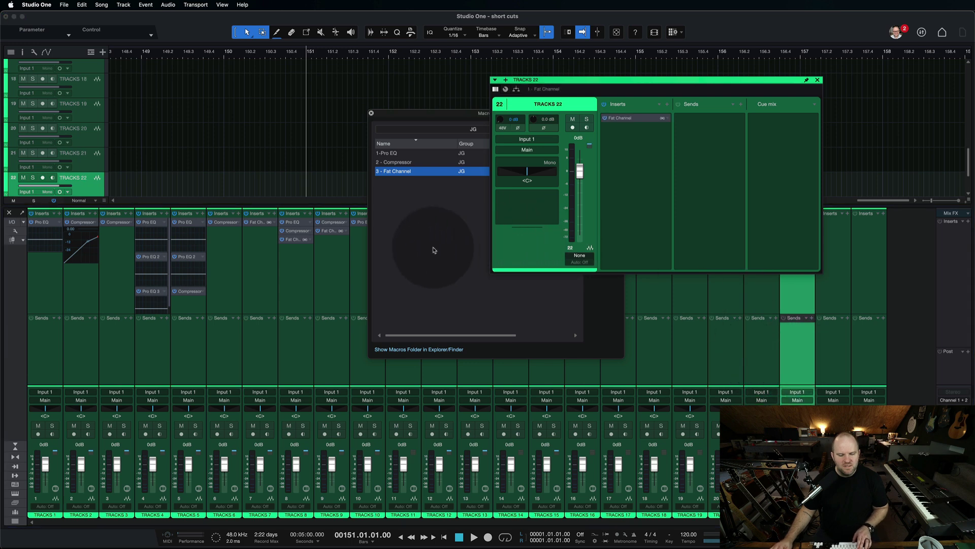
Open the 3 - Fat Channel macro from the Macro Organizer for editing
left_click(440, 208)
left_click(603, 158)
key("Escape")
Remove the Show Channel Overview command from the 3 - Fat Channel macro
left_click(459, 177)
double_click(460, 172)
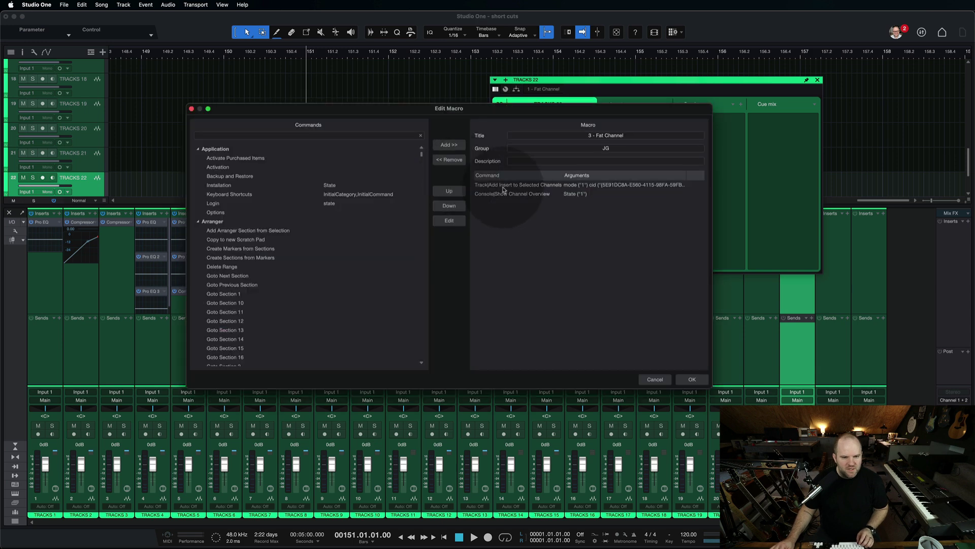
left_click(518, 194)
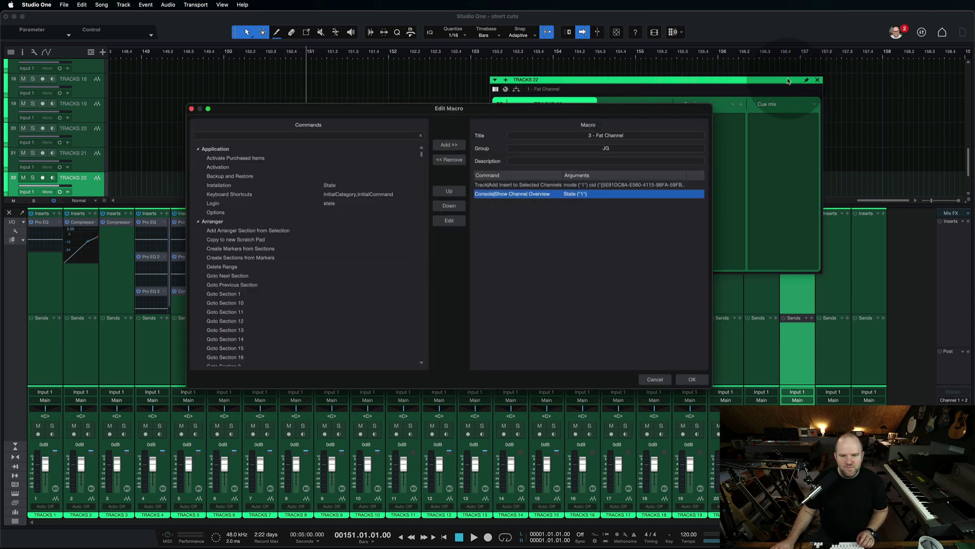
left_click_drag(600, 116, 477, 211)
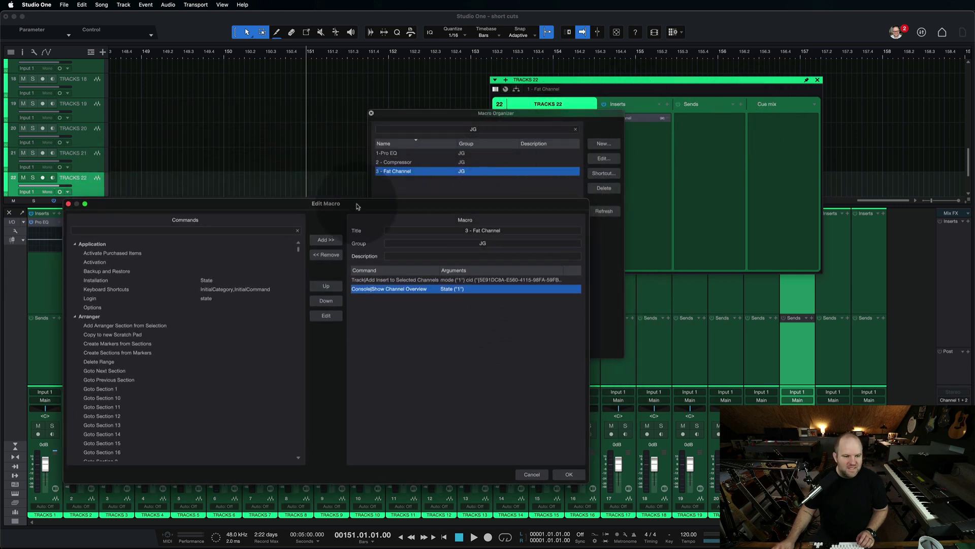
left_click_drag(357, 204, 402, 141)
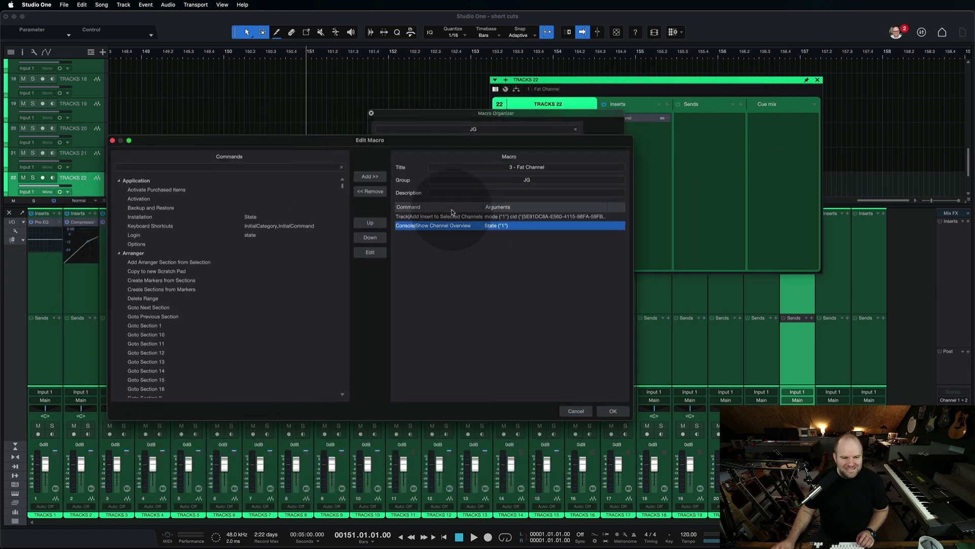
left_click(370, 191)
Add Show Channel Editor with State 1 to the macro
left_click(228, 167)
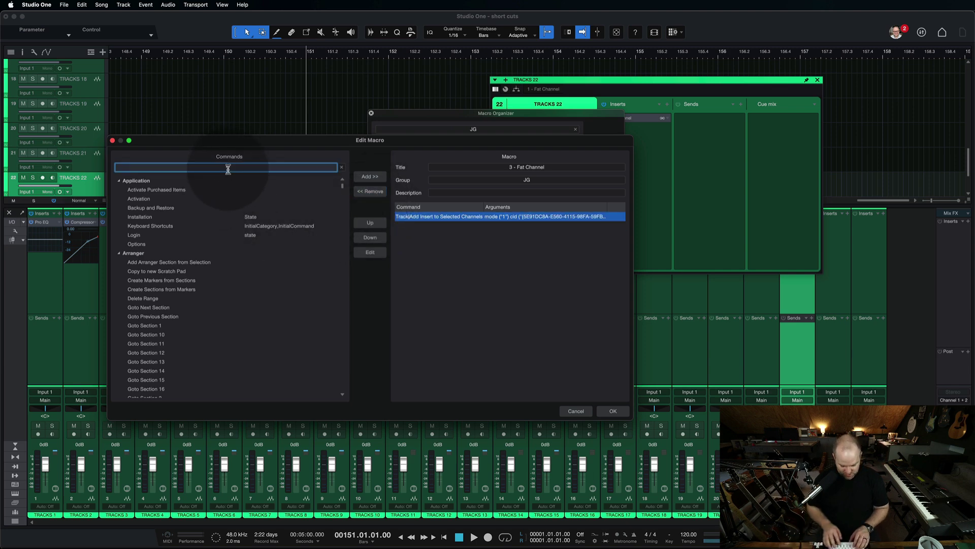
type("edi")
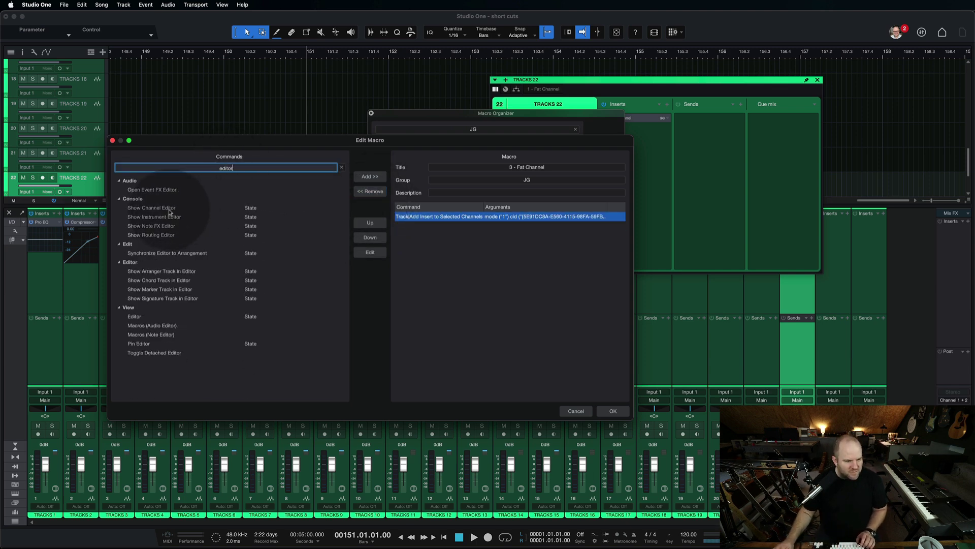
type("tor")
left_click(228, 206)
double_click(213, 207)
double_click(513, 225)
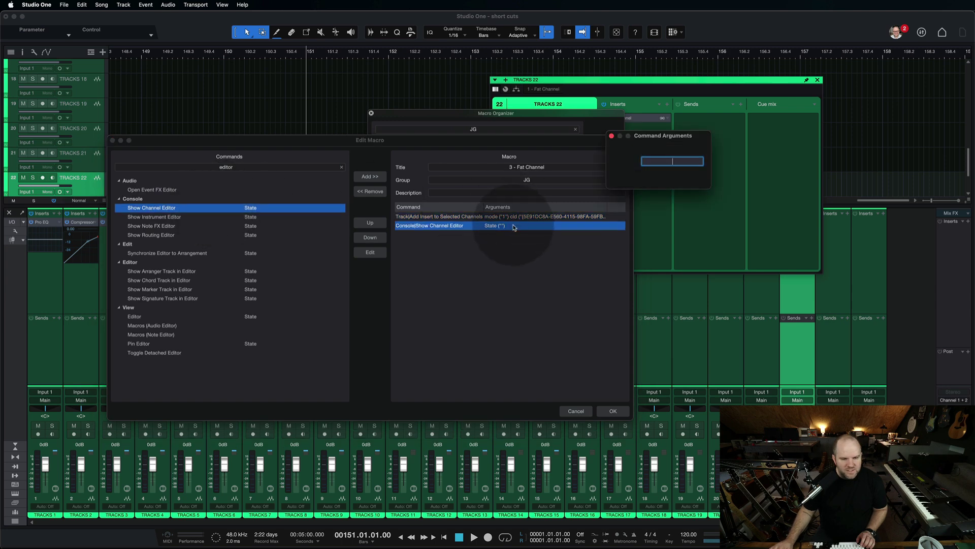
type("1")
left_click(691, 179)
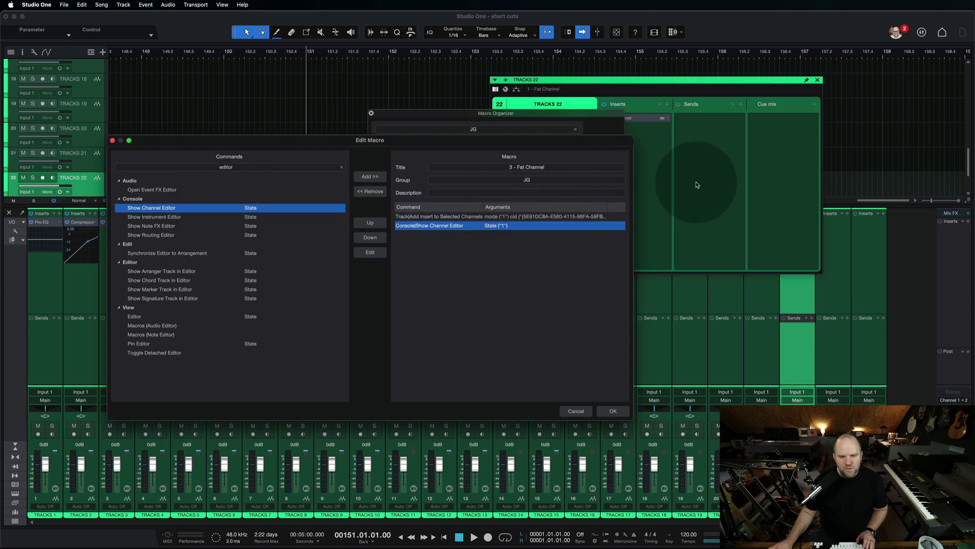
Save the edited macro, add Fat Channel to TRACKS 10, and close its editor and the organizer
left_click(614, 410)
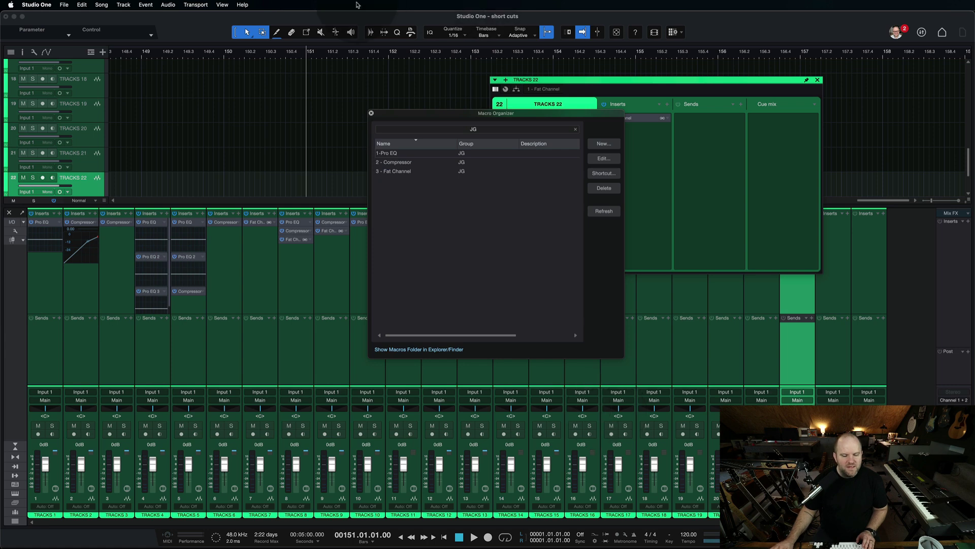
left_click(325, 285)
left_click(353, 355)
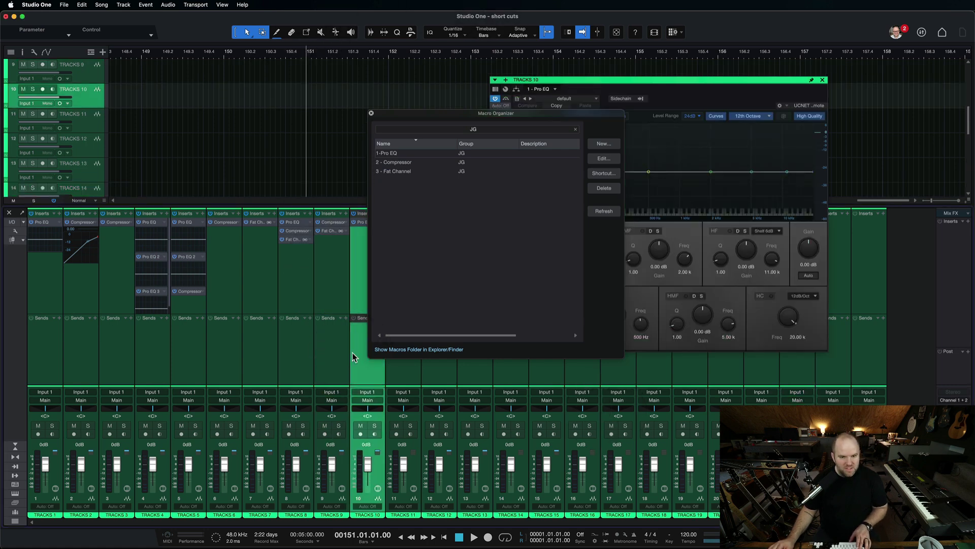
key("3")
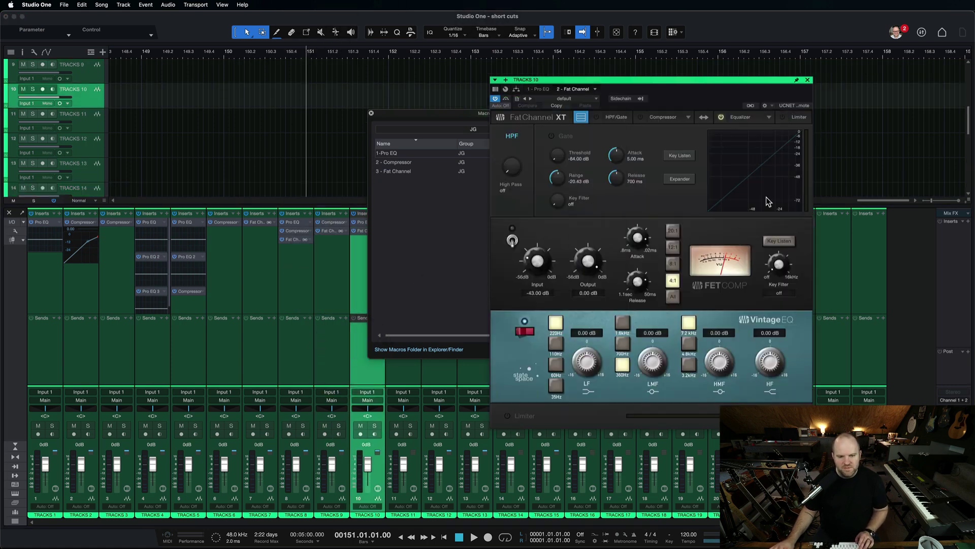
left_click(808, 80)
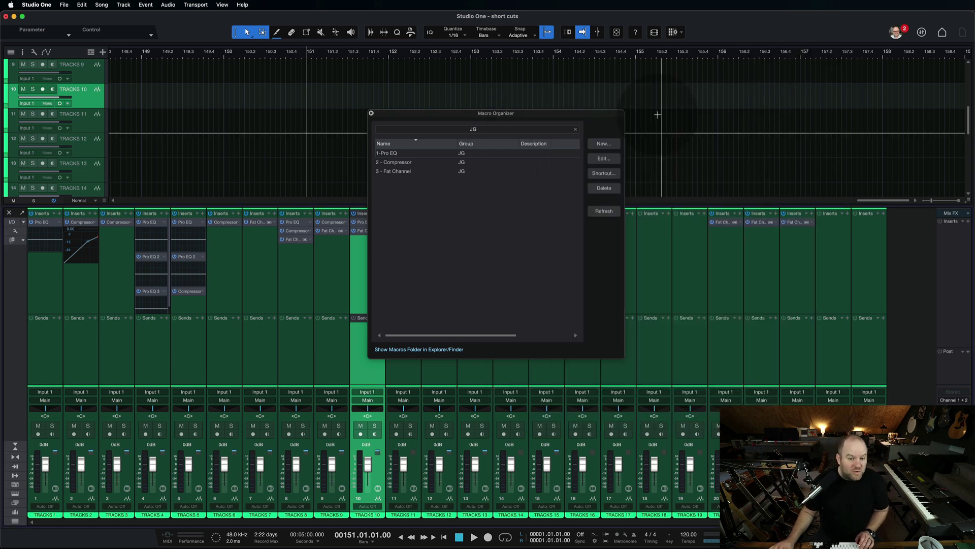
left_click(372, 112)
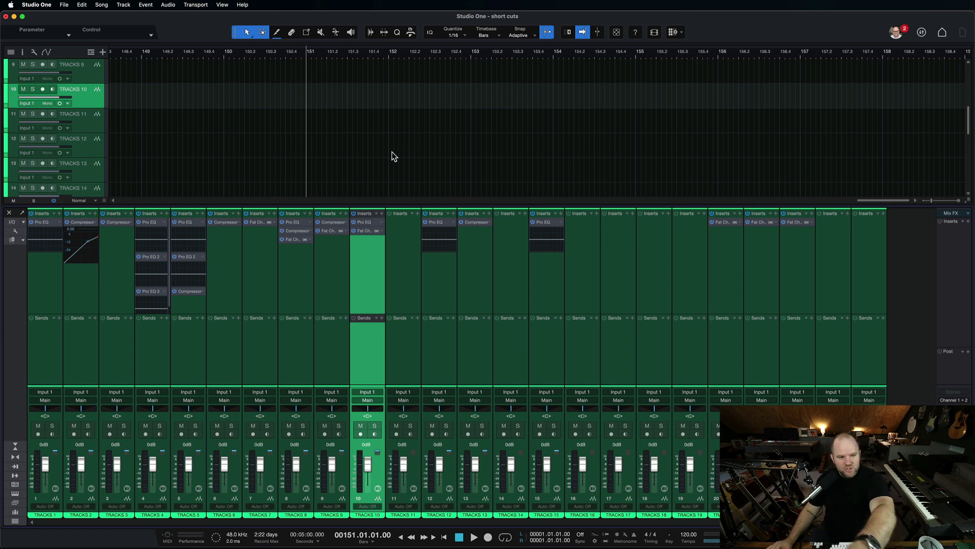
Select mixer channels 1 through 24 and add Pro EQ to all of them with Ctrl+1
scroll(368, 135, "up", 8)
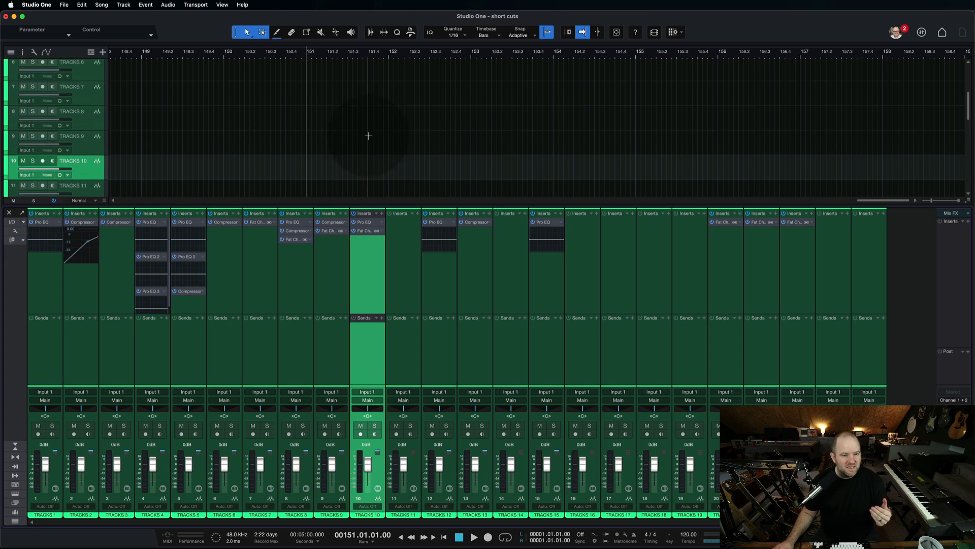
scroll(369, 135, "down", 5)
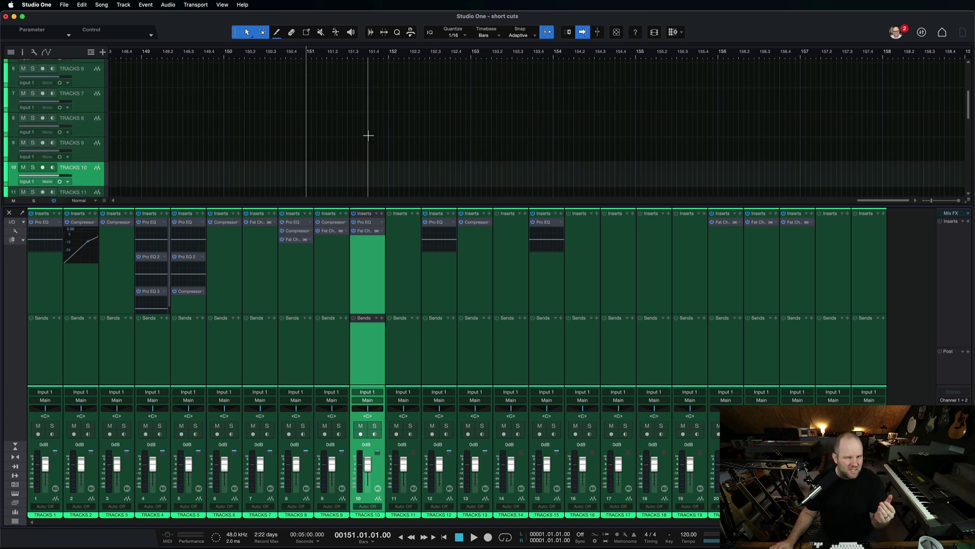
left_click(248, 279)
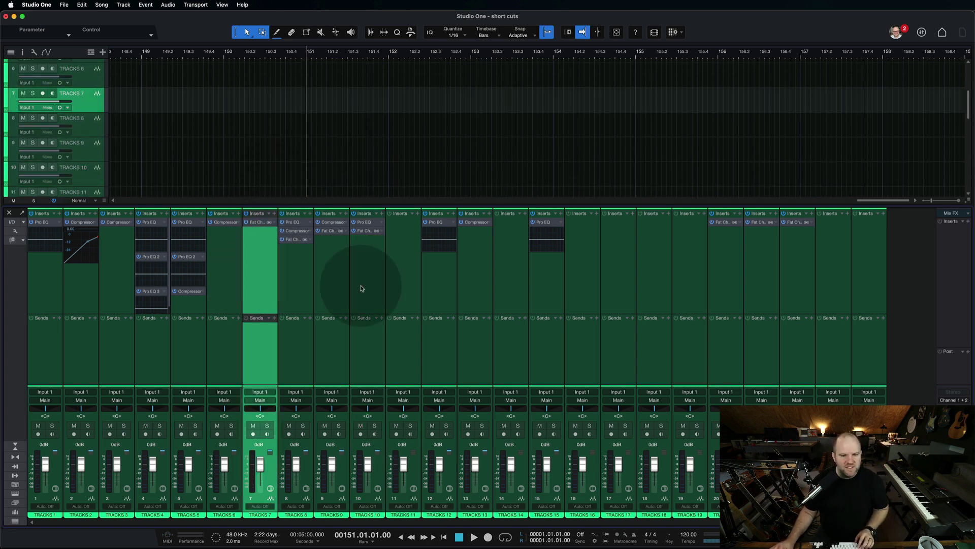
left_click(867, 274)
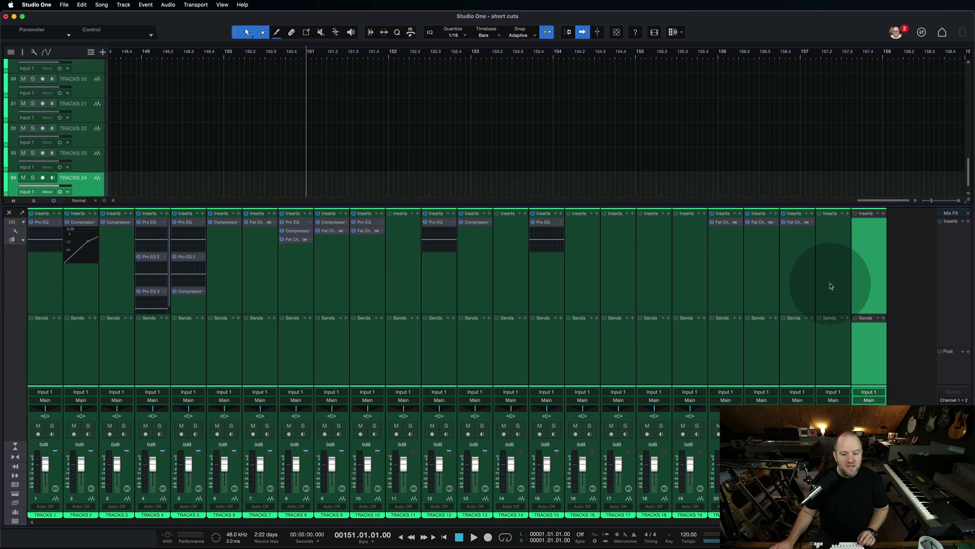
right_click(57, 299)
left_click(57, 300)
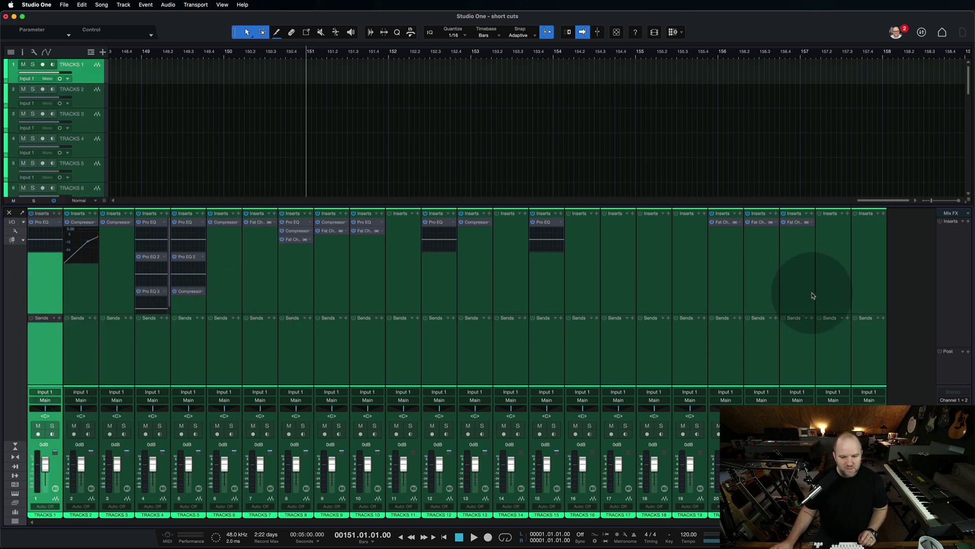
left_click(872, 299, "shift")
key("e")
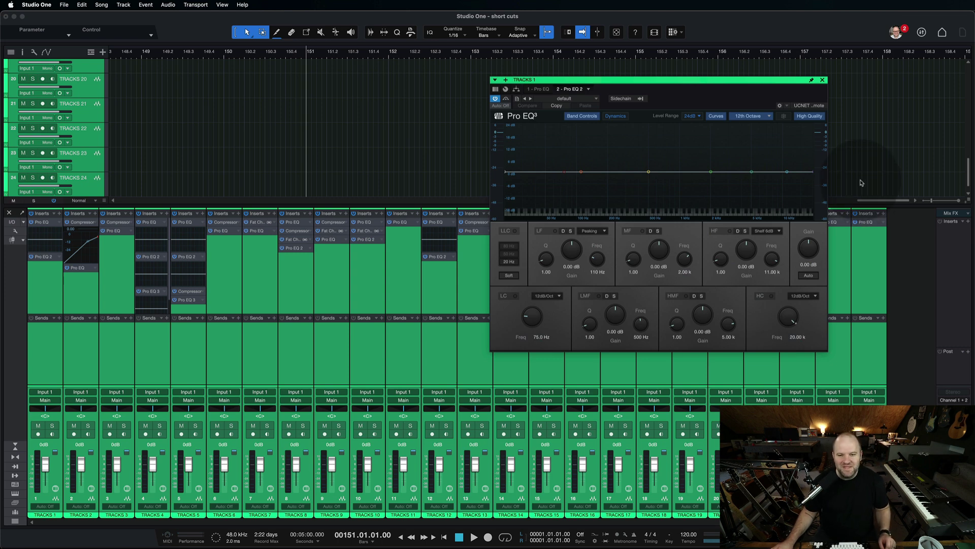
Close the Pro EQ editor, deselect the channels, and add Pro EQ to the Main channel
left_click(823, 80)
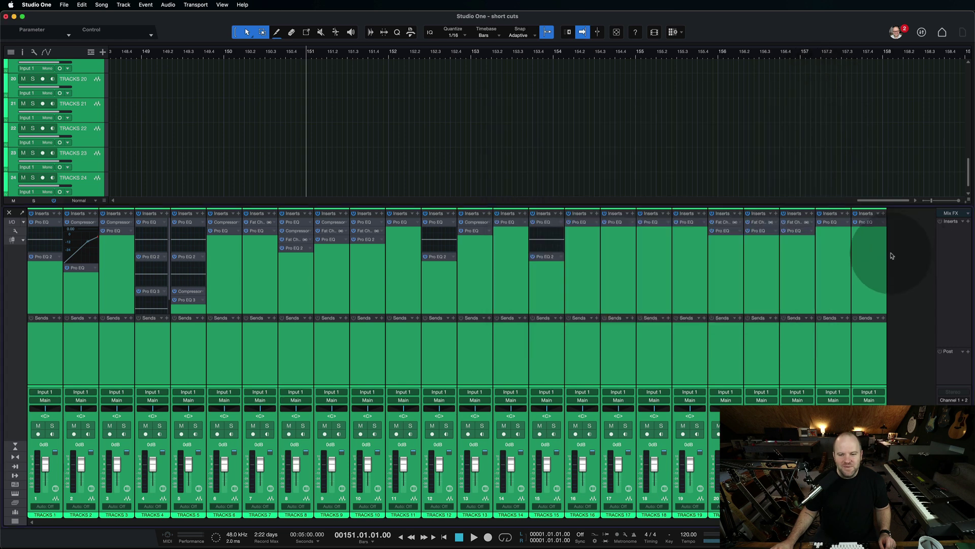
left_click(942, 274)
key("e")
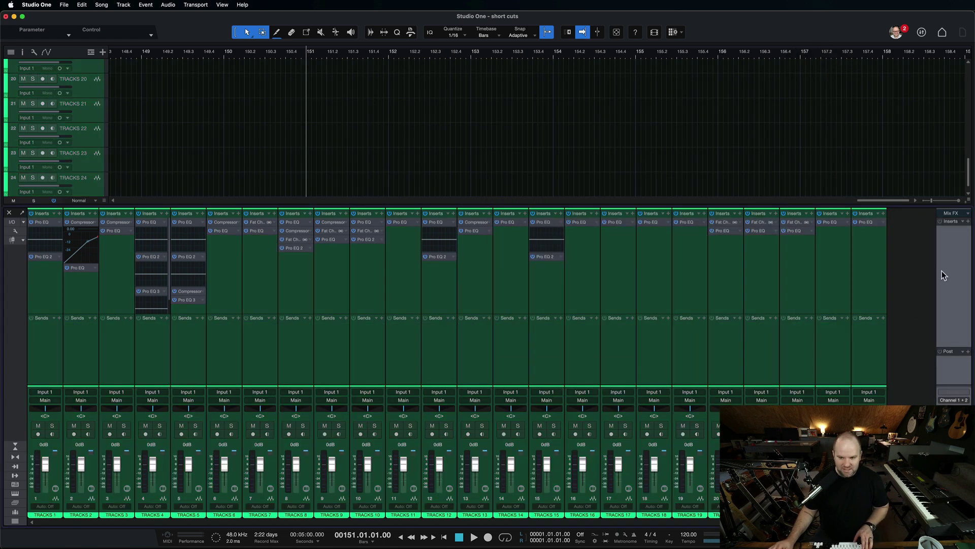
Add Compressor and Fat Channel to the Main channel, then move the Fat Channel XT editor left
key("c")
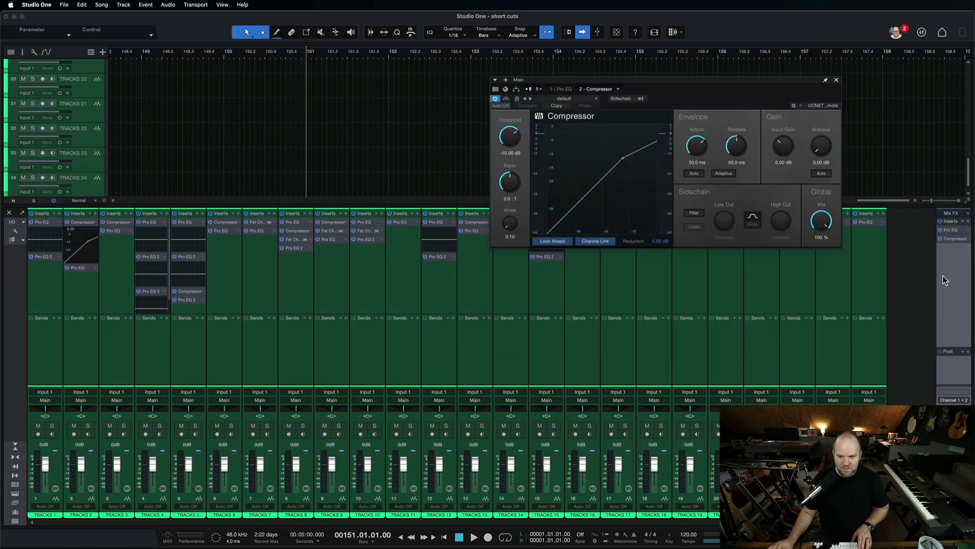
key("f")
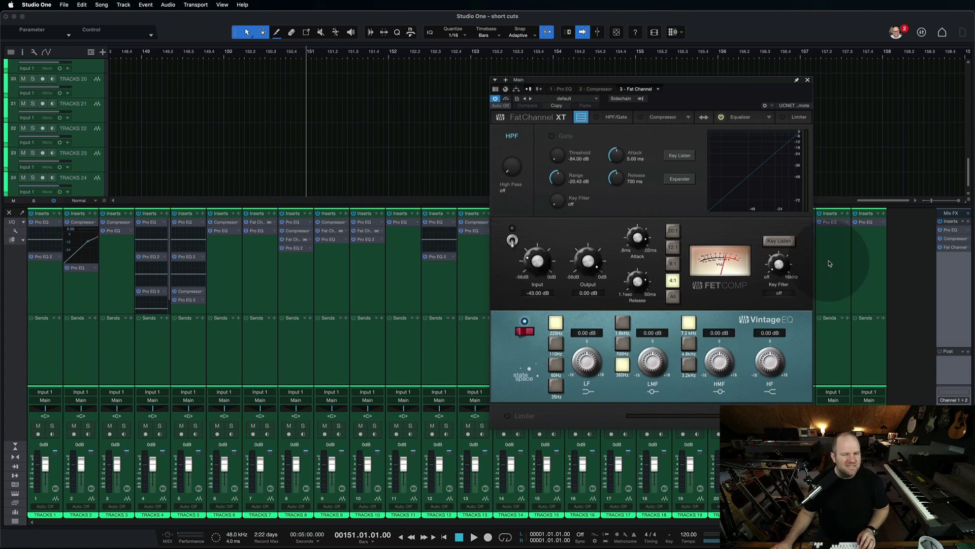
left_click_drag(637, 82, 525, 79)
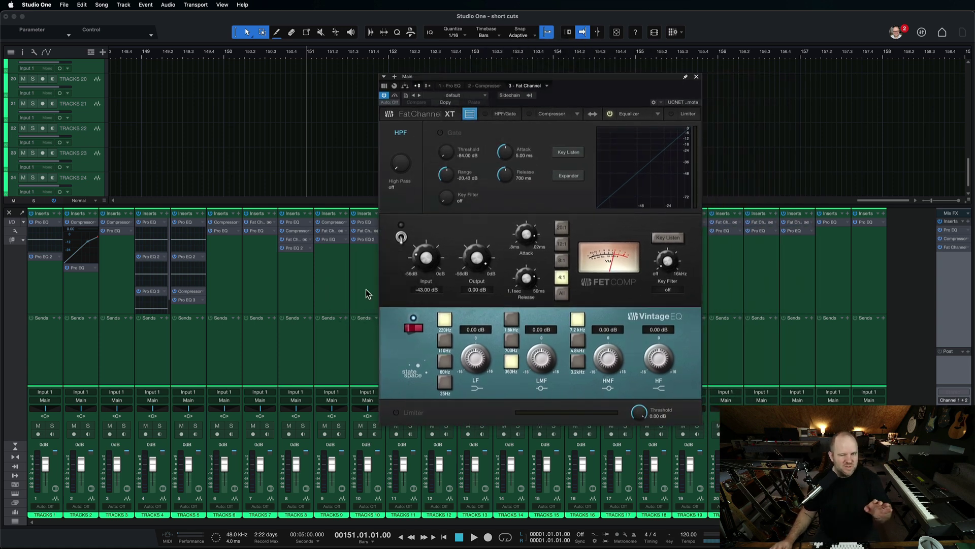